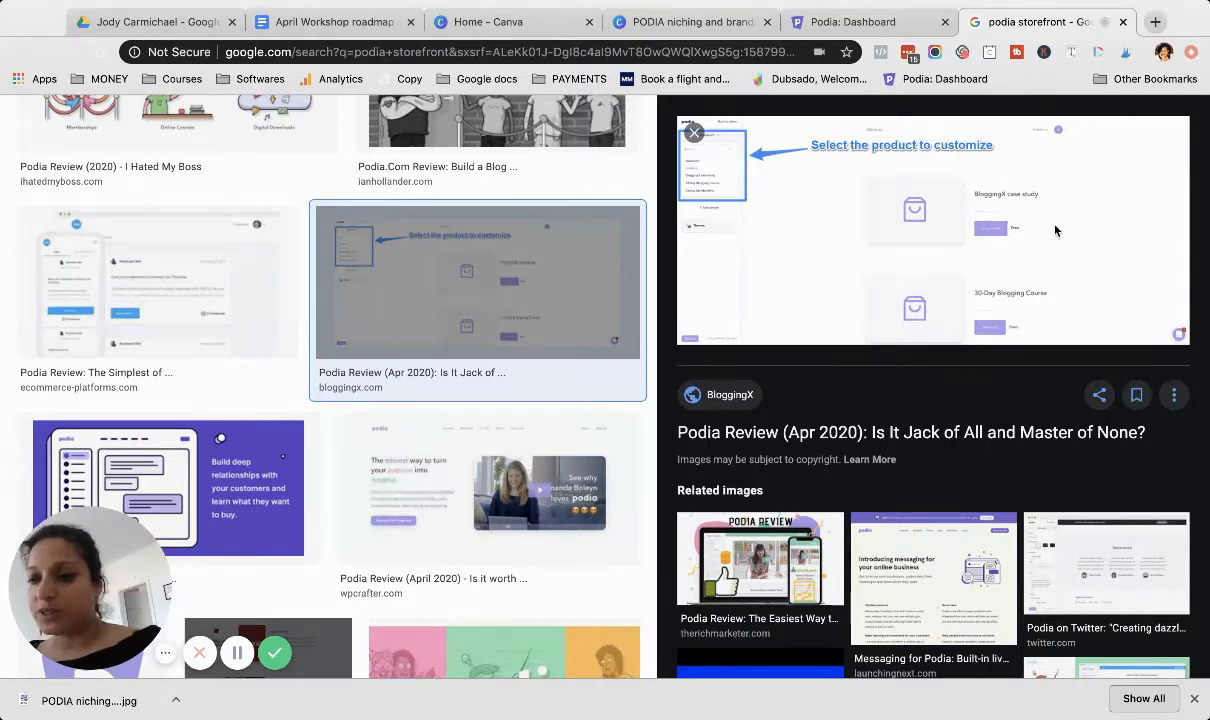
Step: Close the image search results tab and open the Podia store for editing
{"action": "left_click", "coordinate": [1123, 22]}
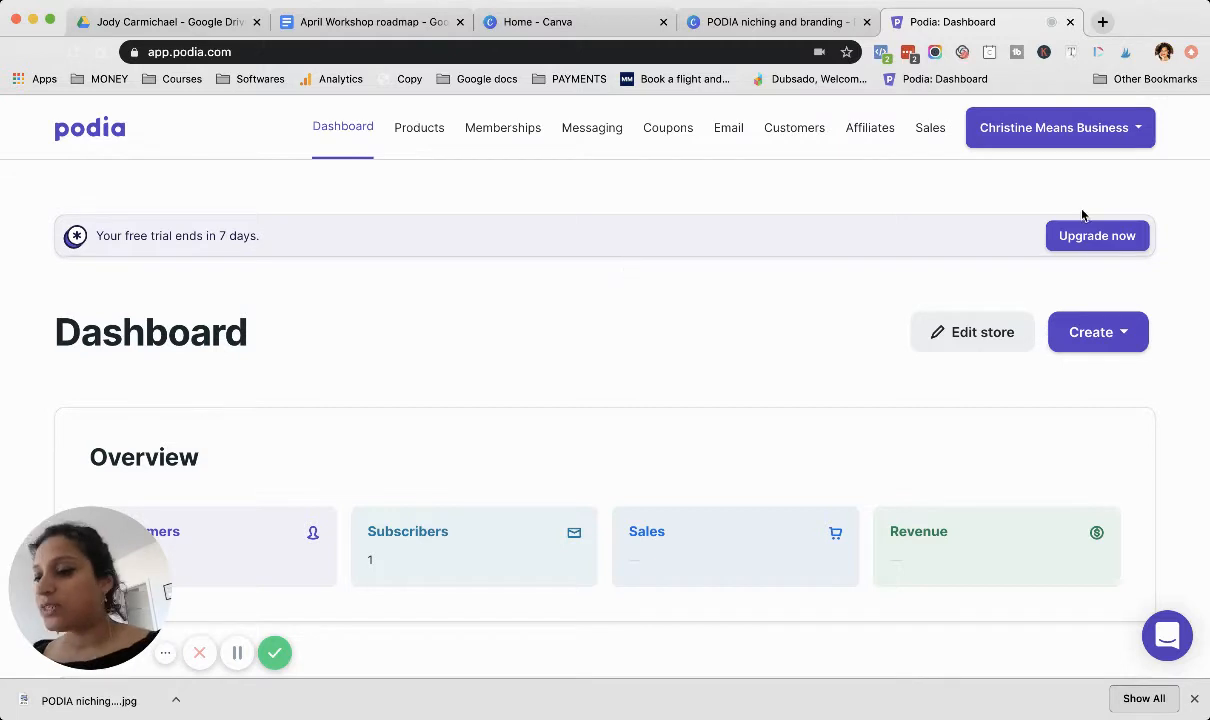
{"action": "left_click", "coordinate": [1138, 131]}
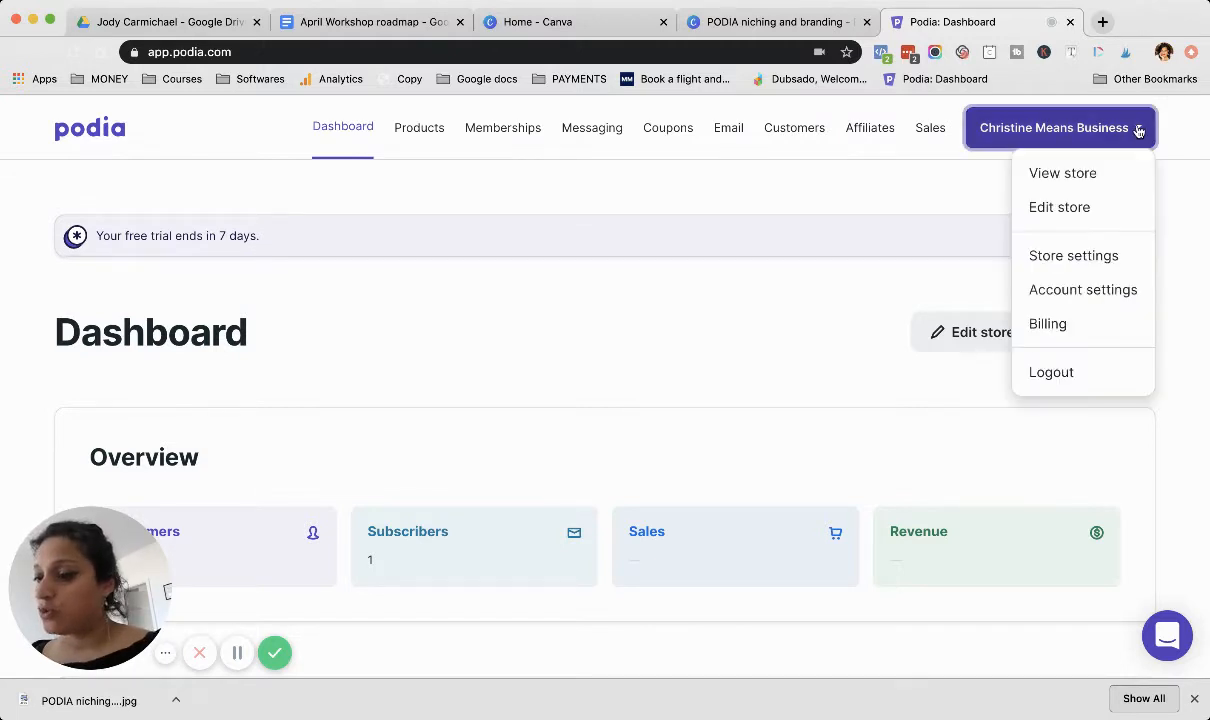
{"action": "left_click", "coordinate": [1055, 208]}
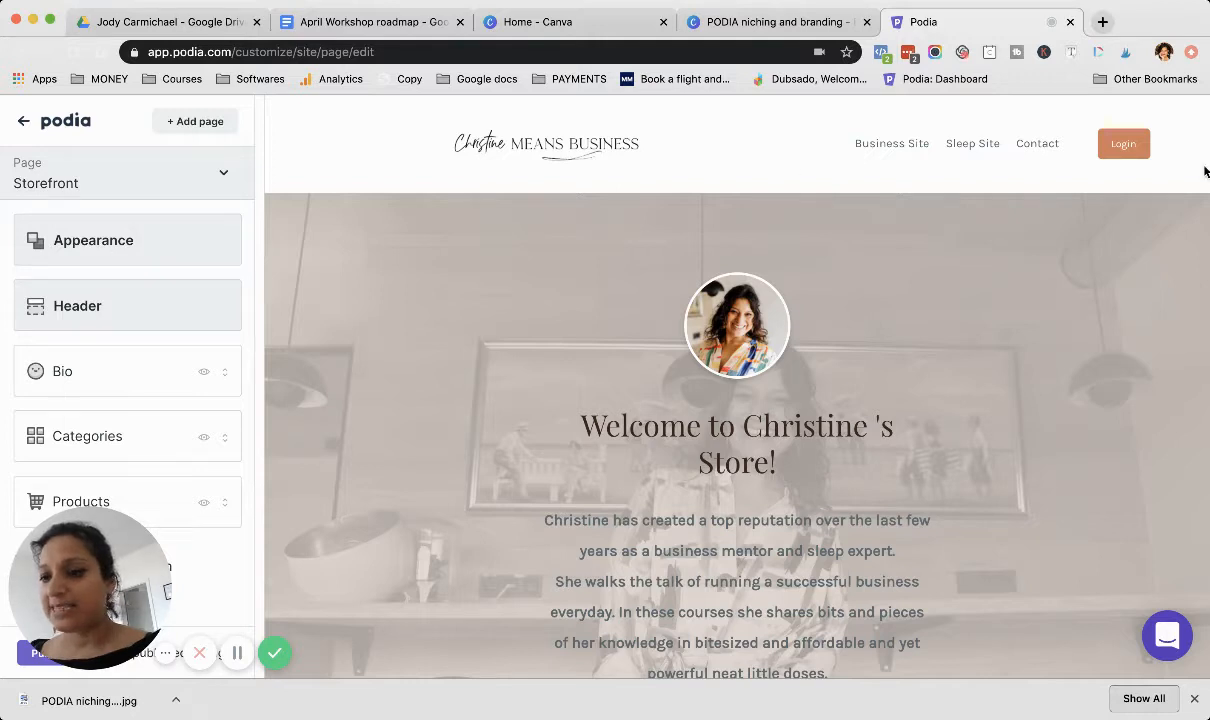
Step: Open the storefront's Appearance settings and review the heading and body fonts and the global colors
{"action": "left_click", "coordinate": [82, 242]}
{"action": "scroll", "coordinate": [80, 236], "scroll_direction": "down", "scroll_amount": 2}
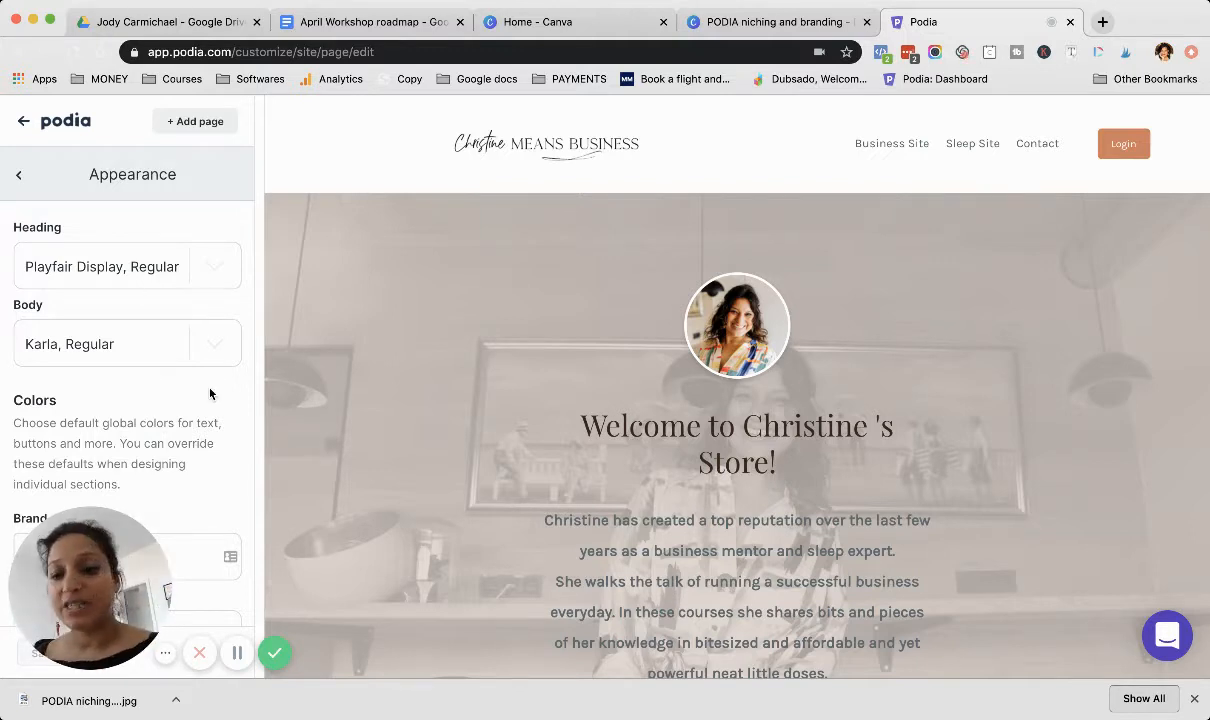
{"action": "scroll", "coordinate": [189, 432], "scroll_direction": "down", "scroll_amount": 5}
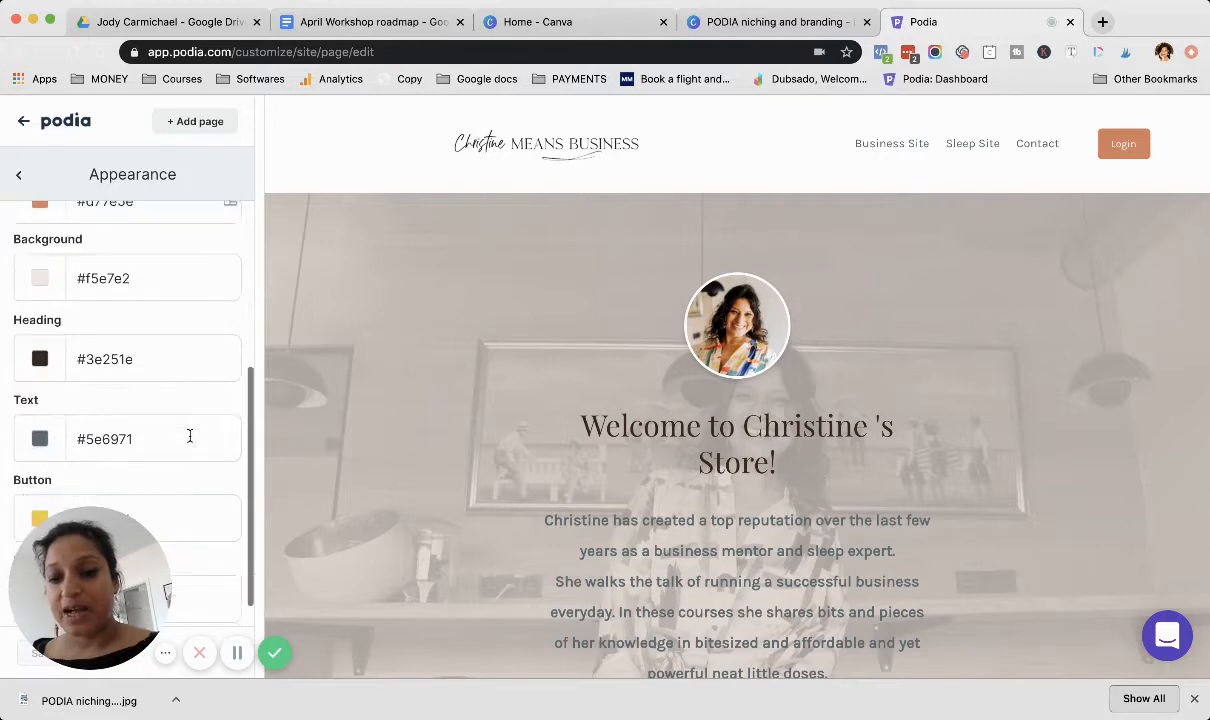
{"action": "scroll", "coordinate": [189, 436], "scroll_direction": "up", "scroll_amount": 2}
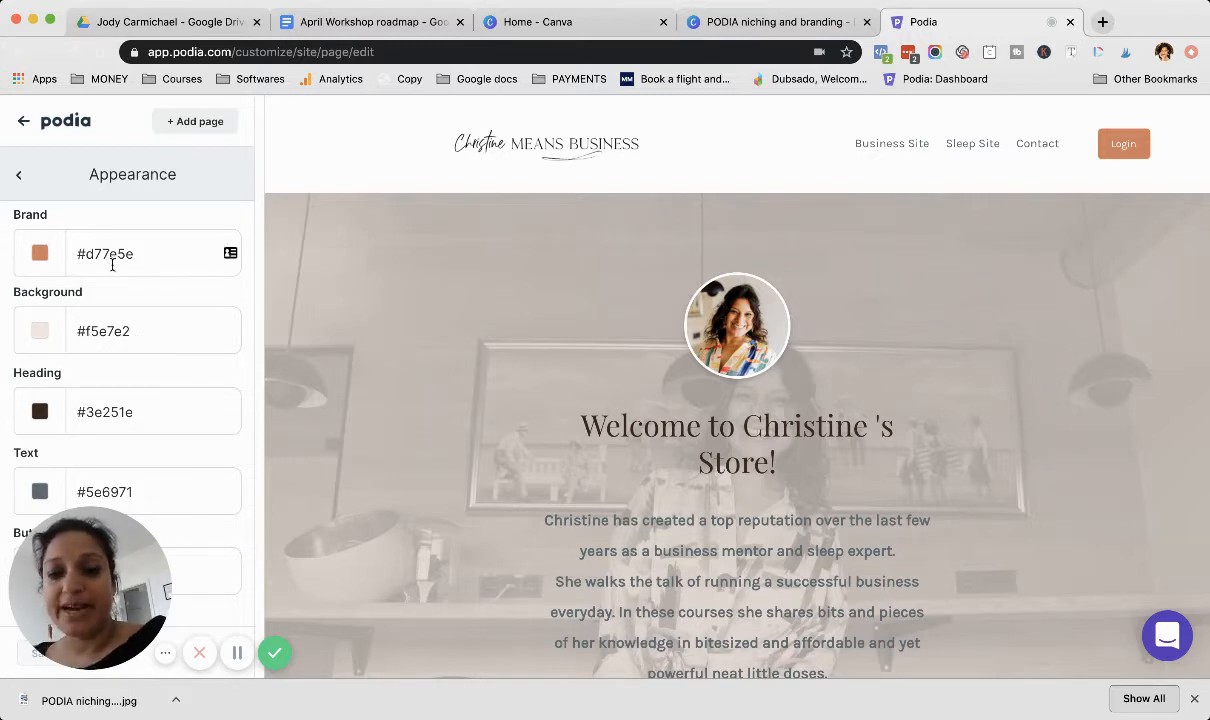
Step: Examine the storefront preview from the bio down to the categories to see where the brand and background colors are used
{"action": "scroll", "coordinate": [1035, 267], "scroll_direction": "down", "scroll_amount": 5}
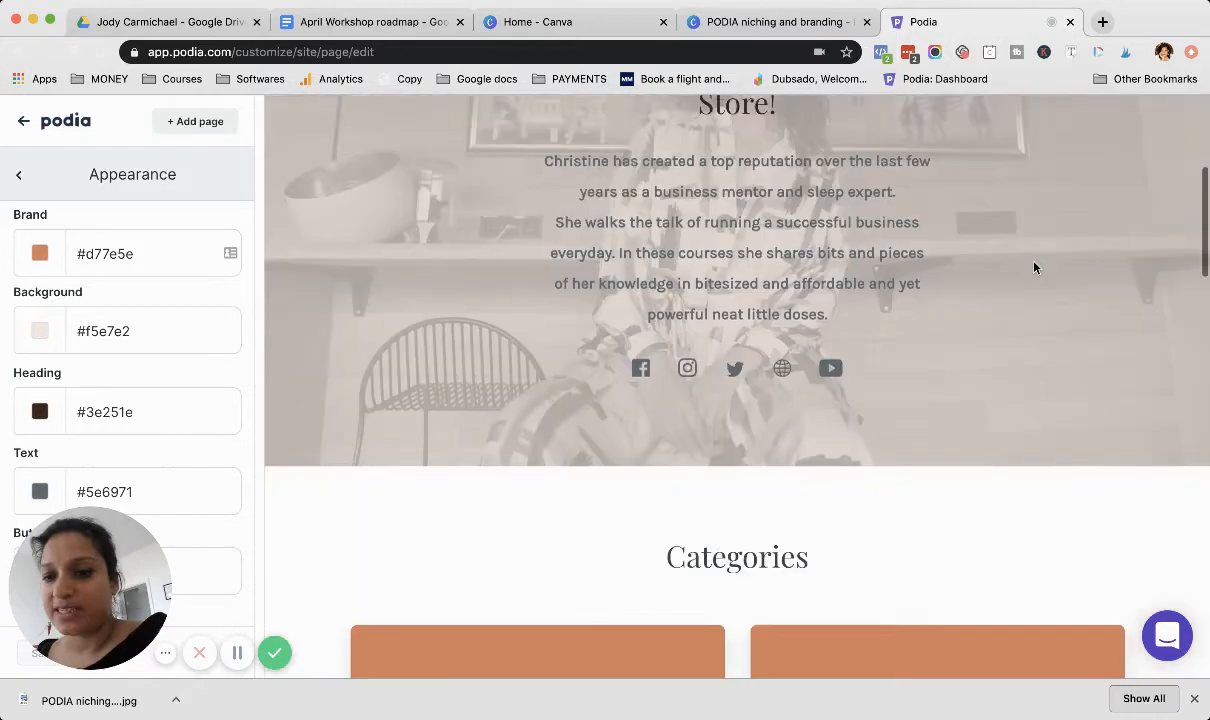
{"action": "scroll", "coordinate": [1035, 267], "scroll_direction": "down", "scroll_amount": 3}
{"action": "scroll", "coordinate": [527, 392], "scroll_direction": "down", "scroll_amount": 4}
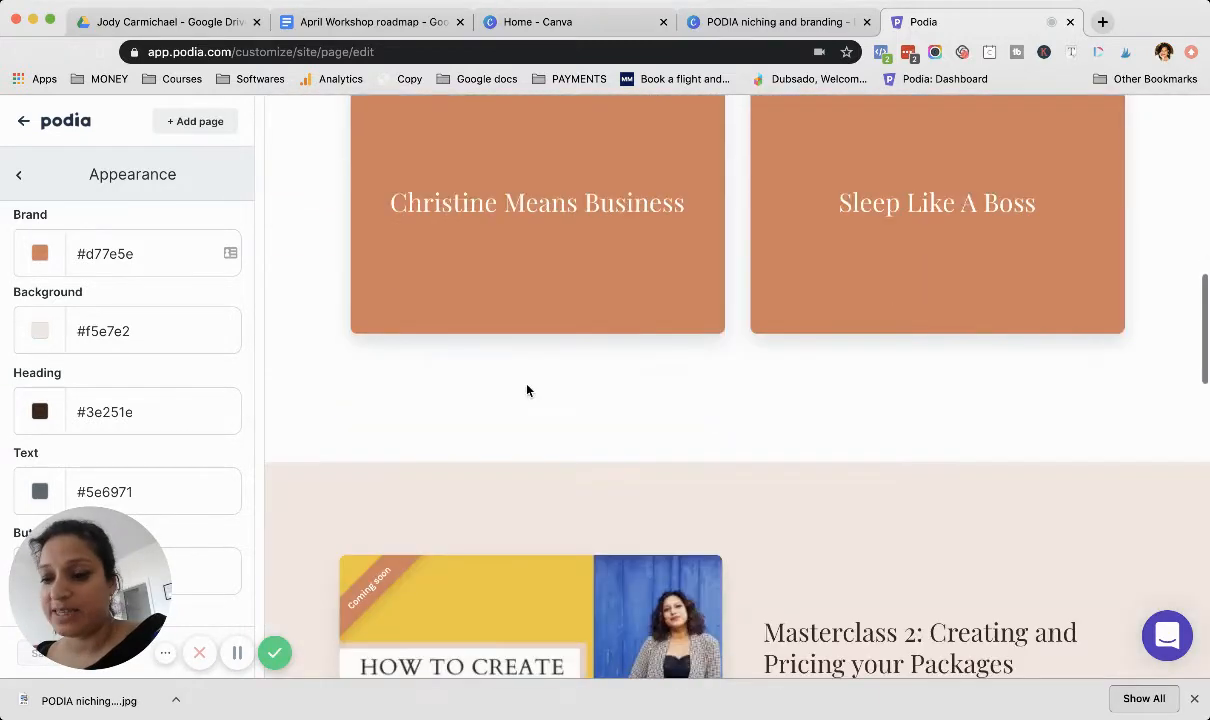
{"action": "scroll", "coordinate": [527, 391], "scroll_direction": "up", "scroll_amount": 5}
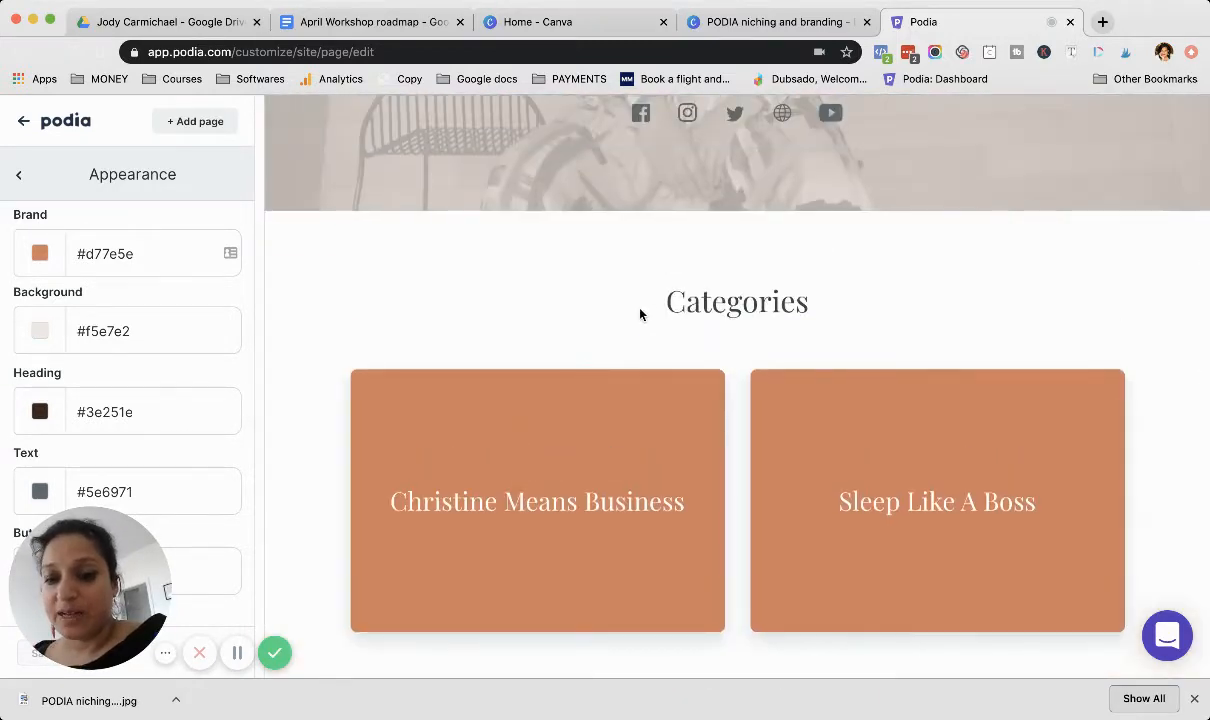
{"action": "scroll", "coordinate": [640, 315], "scroll_direction": "up", "scroll_amount": 10}
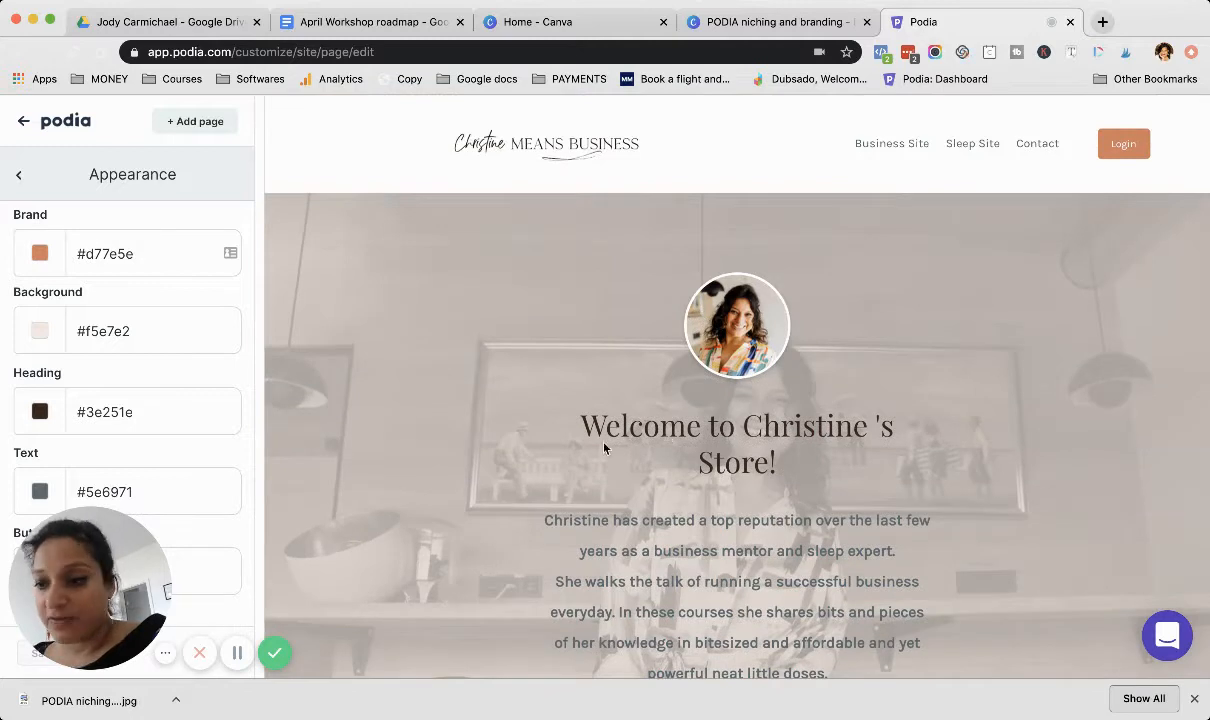
Step: Compare the heading, text and button colors with the bio and product listings in the preview, and leave the Appearance settings
{"action": "scroll", "coordinate": [604, 449], "scroll_direction": "down", "scroll_amount": 1}
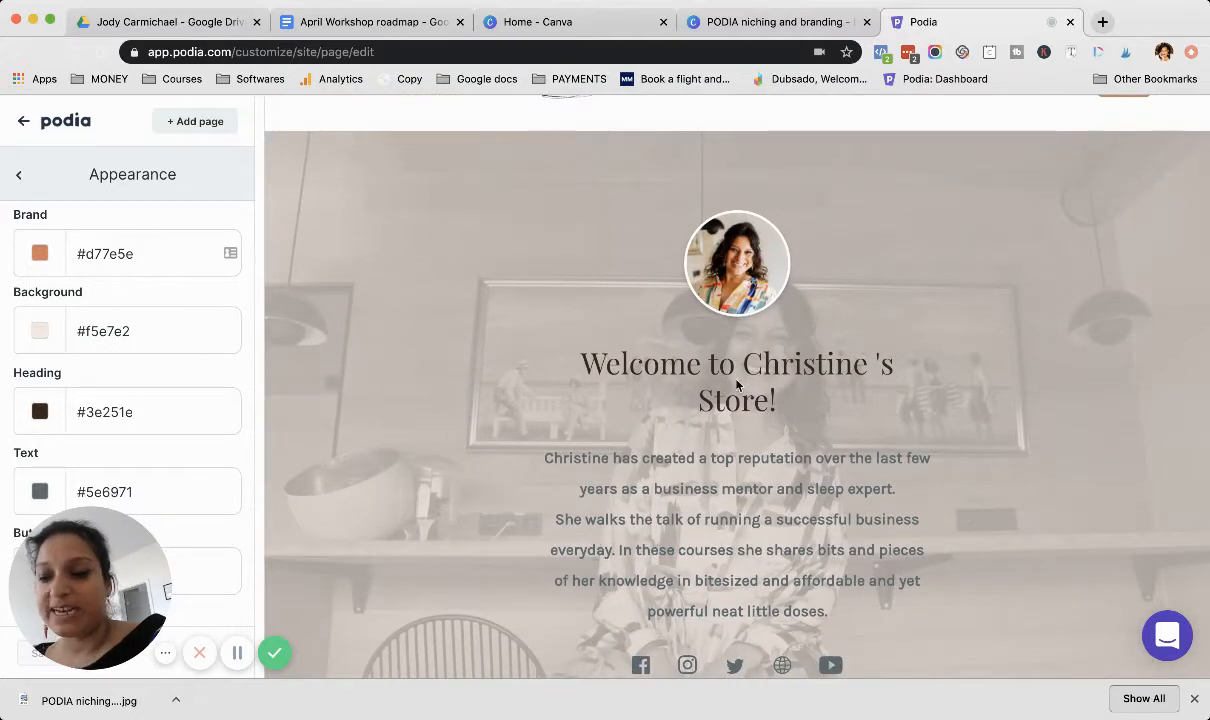
{"action": "scroll", "coordinate": [136, 400], "scroll_direction": "down", "scroll_amount": 2}
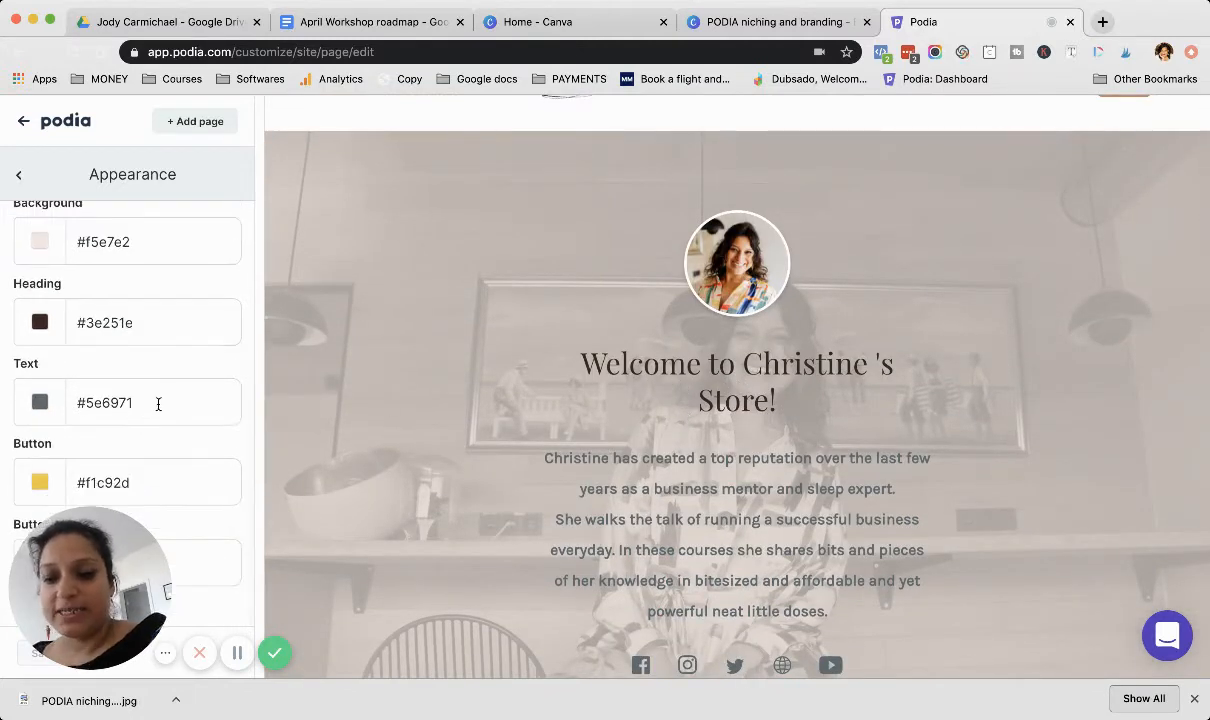
{"action": "scroll", "coordinate": [451, 449], "scroll_direction": "down", "scroll_amount": 15}
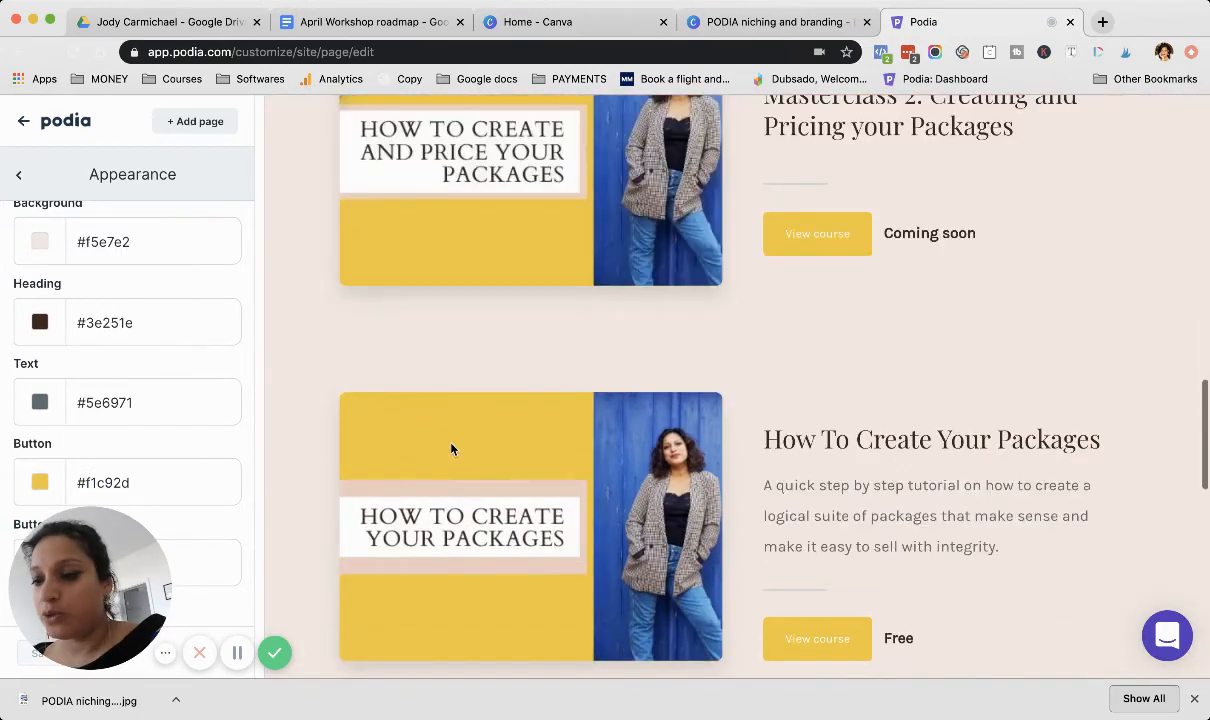
{"action": "scroll", "coordinate": [451, 449], "scroll_direction": "down", "scroll_amount": 10}
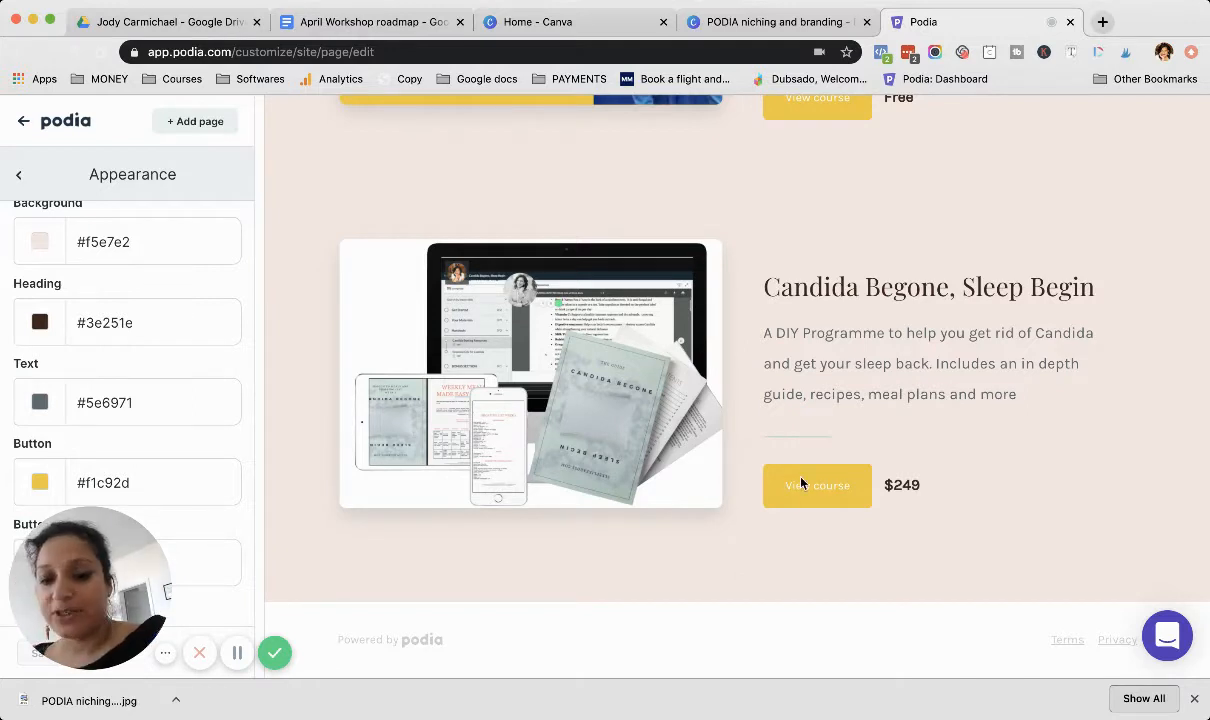
{"action": "scroll", "coordinate": [938, 395], "scroll_direction": "up", "scroll_amount": 2}
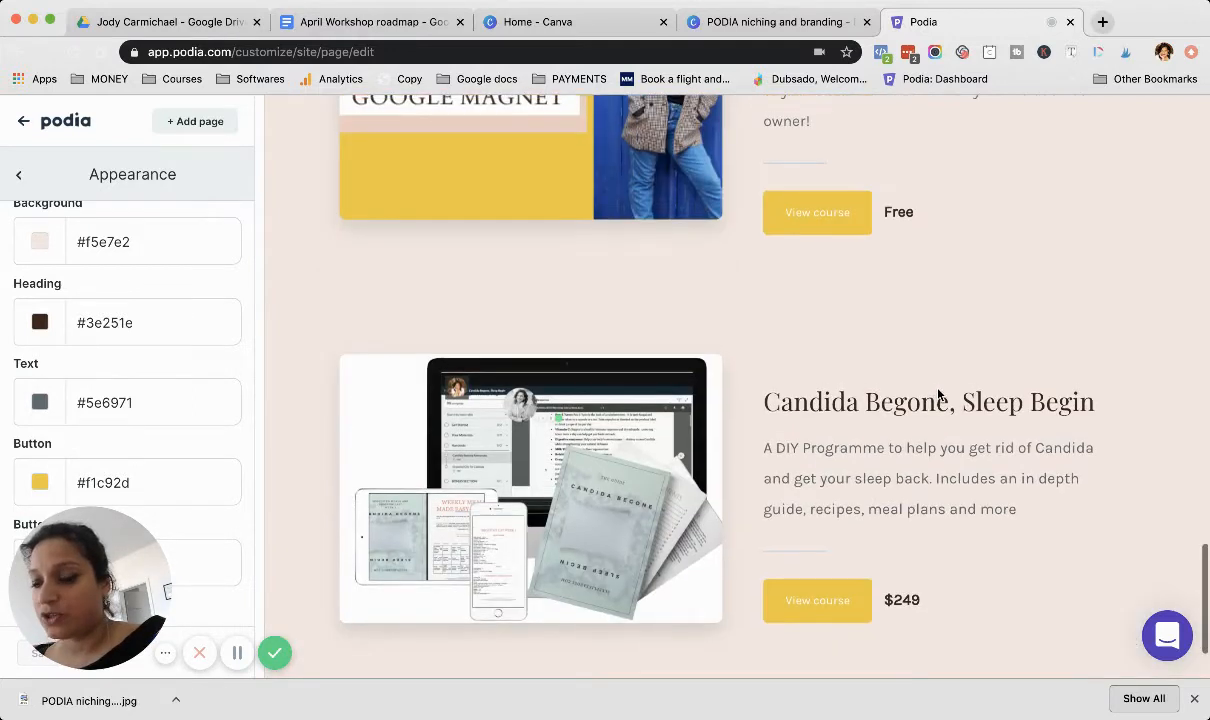
{"action": "scroll", "coordinate": [847, 218], "scroll_direction": "up", "scroll_amount": 10}
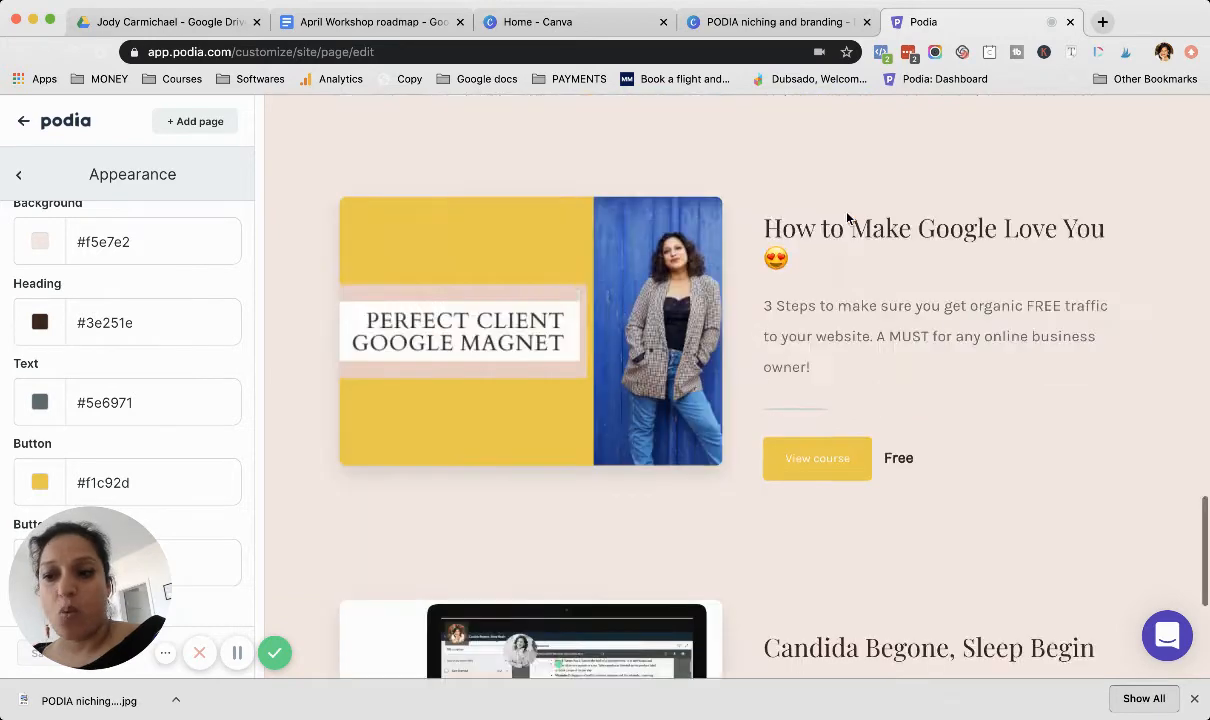
{"action": "scroll", "coordinate": [847, 218], "scroll_direction": "up", "scroll_amount": 3}
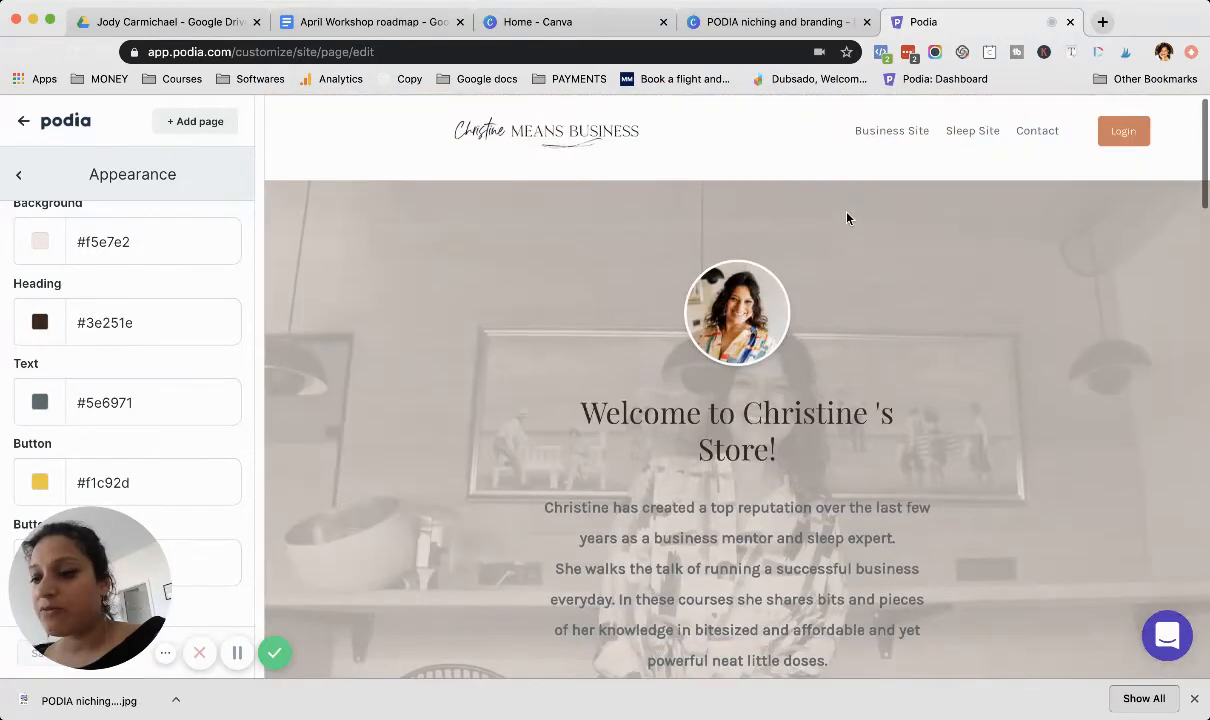
{"action": "scroll", "coordinate": [847, 220], "scroll_direction": "down", "scroll_amount": 1}
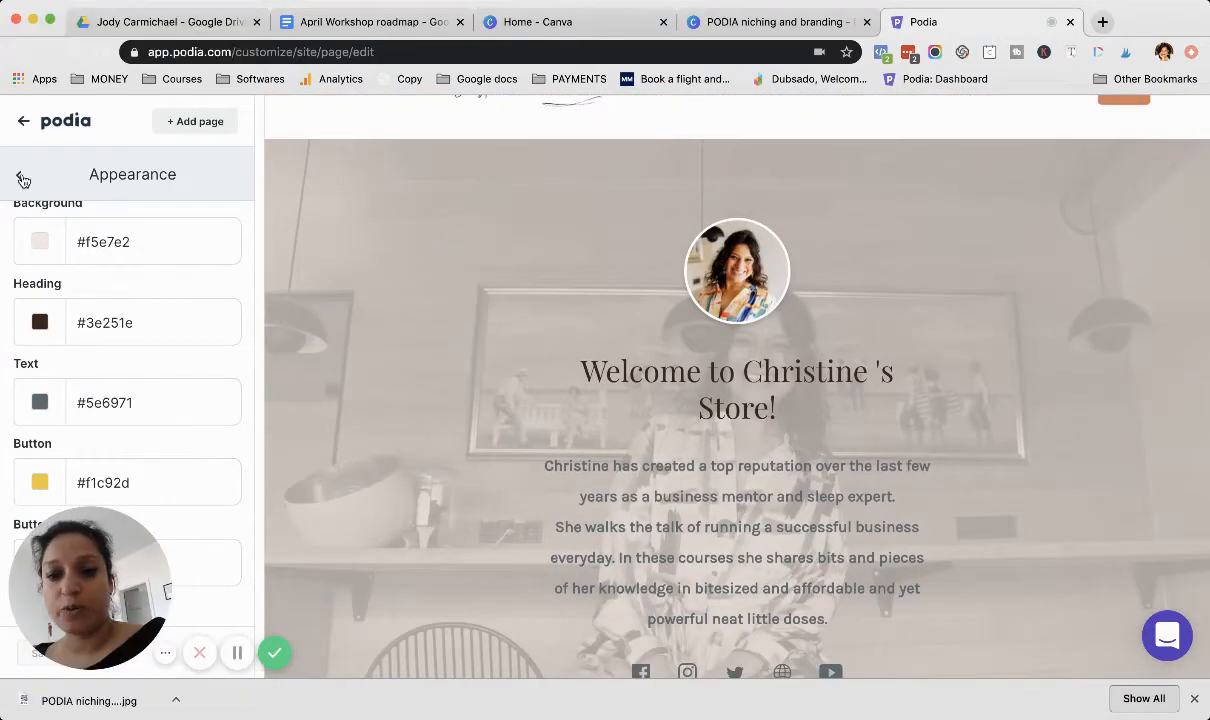
{"action": "left_click", "coordinate": [20, 178]}
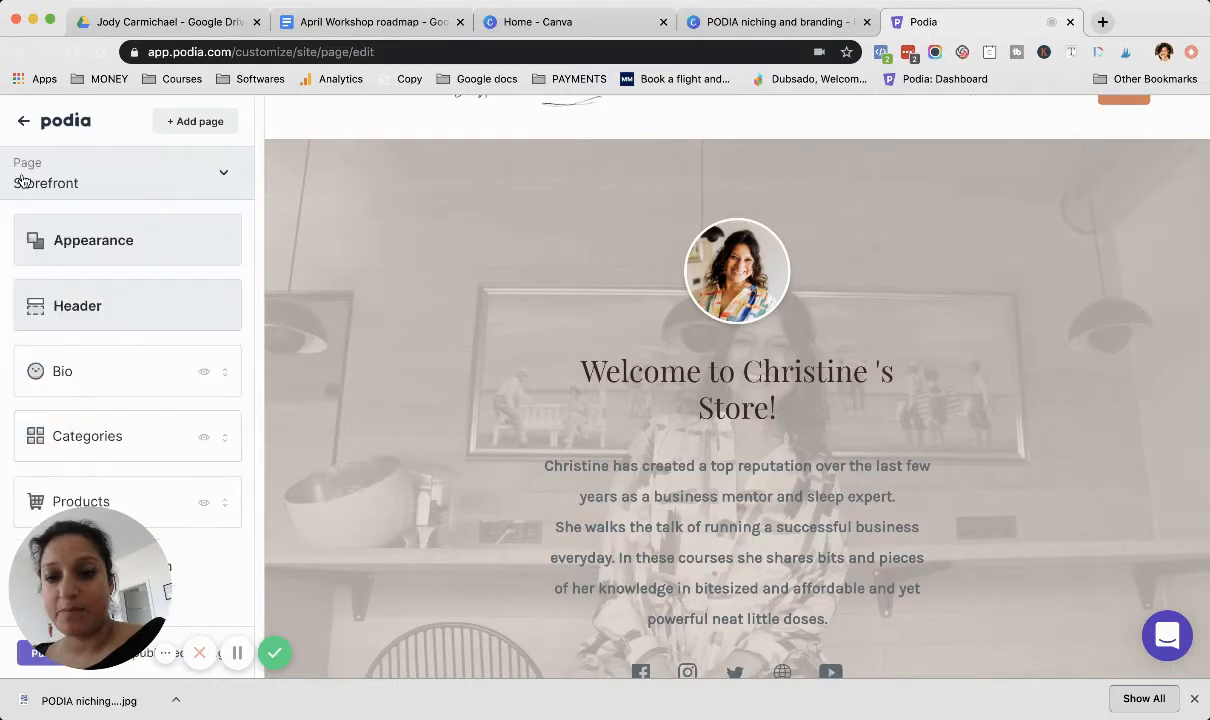
Step: Open the Header settings and inspect the logo, the menu links, and the Contact link's text and URL
{"action": "left_click", "coordinate": [70, 306]}
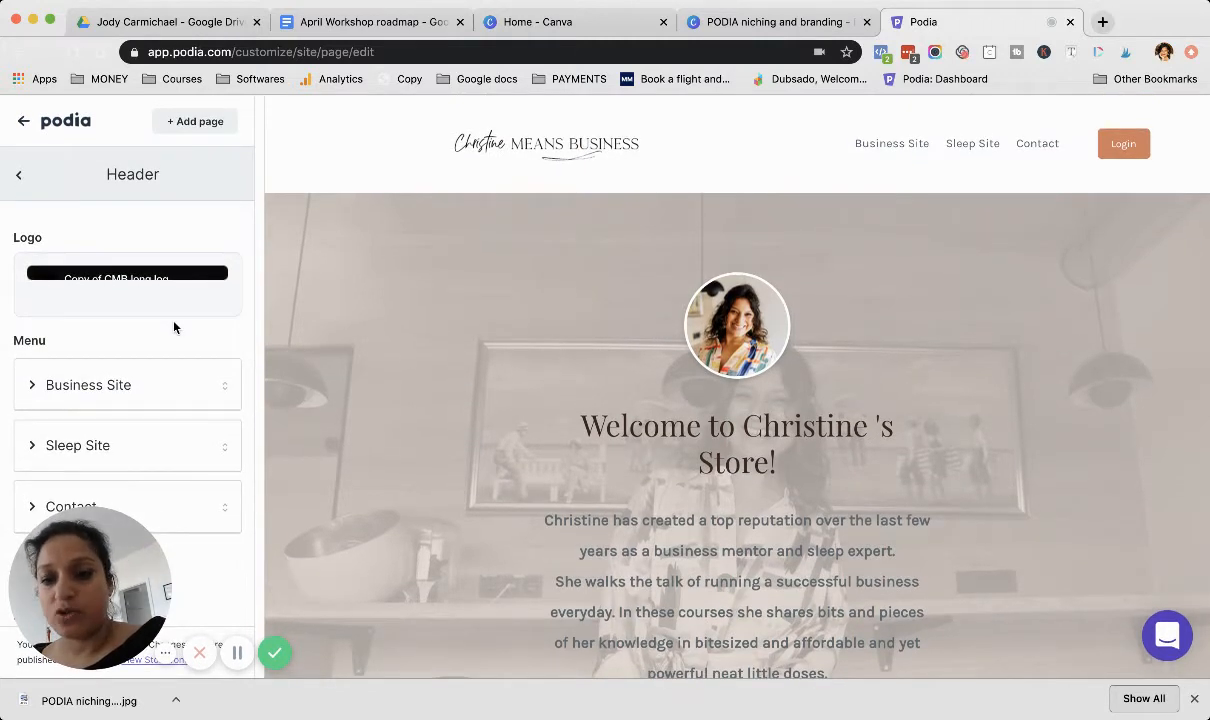
{"action": "scroll", "coordinate": [174, 327], "scroll_direction": "down", "scroll_amount": 3}
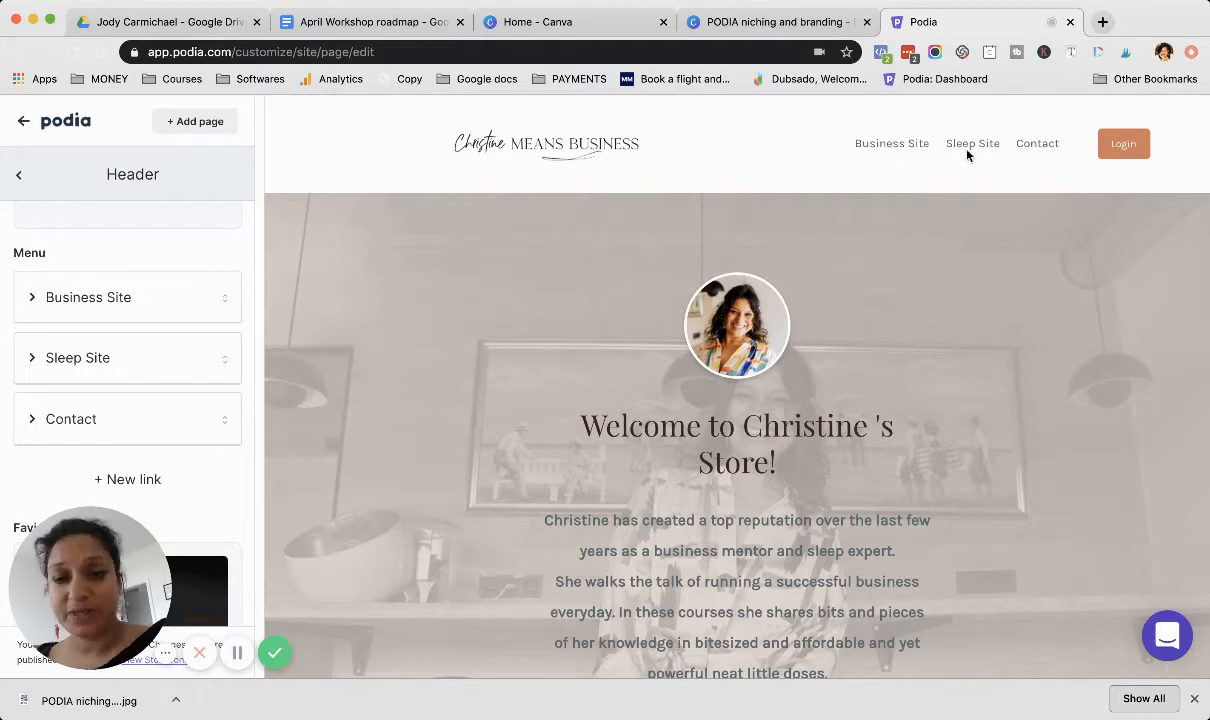
{"action": "left_click", "coordinate": [36, 424]}
{"action": "scroll", "coordinate": [33, 423], "scroll_direction": "down", "scroll_amount": 5}
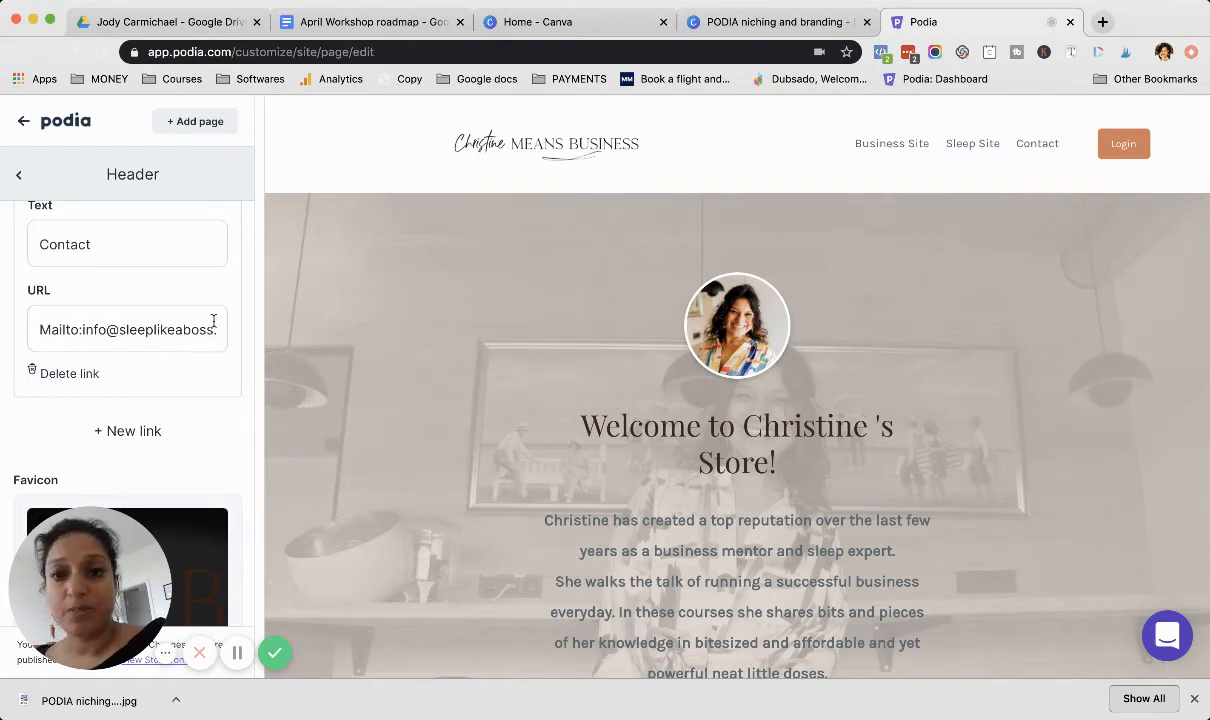
{"action": "scroll", "coordinate": [167, 324], "scroll_direction": "up", "scroll_amount": 2}
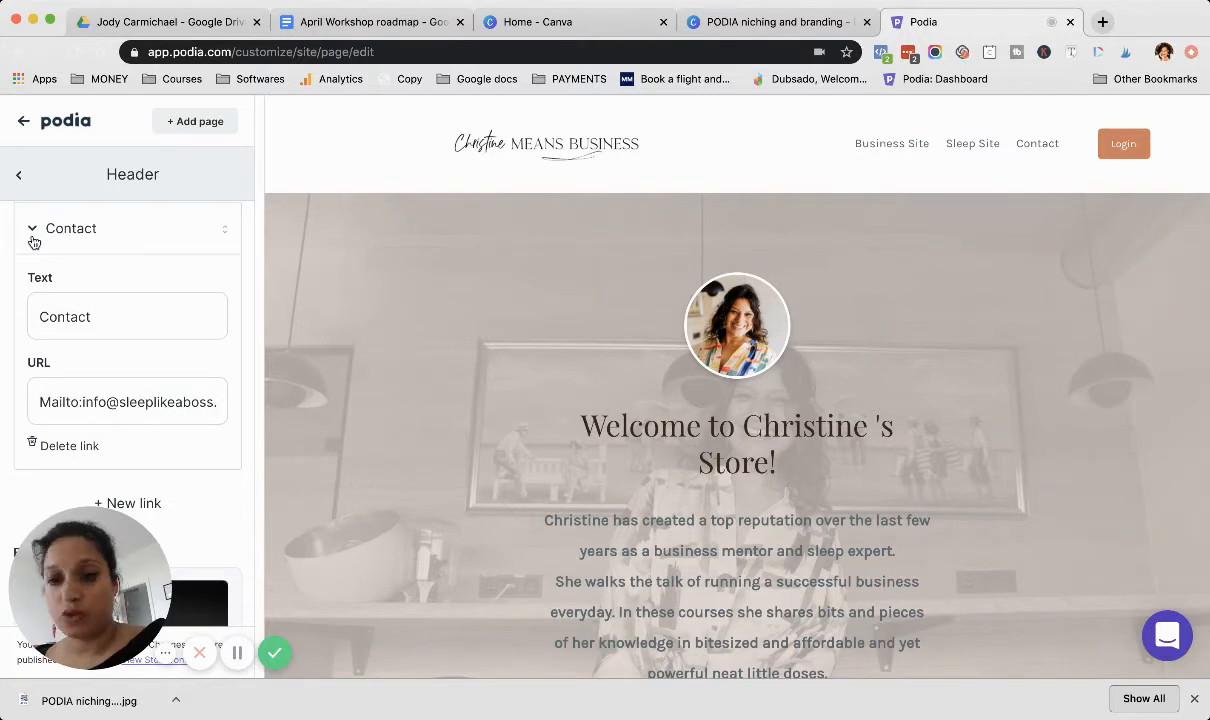
{"action": "left_click", "coordinate": [33, 226]}
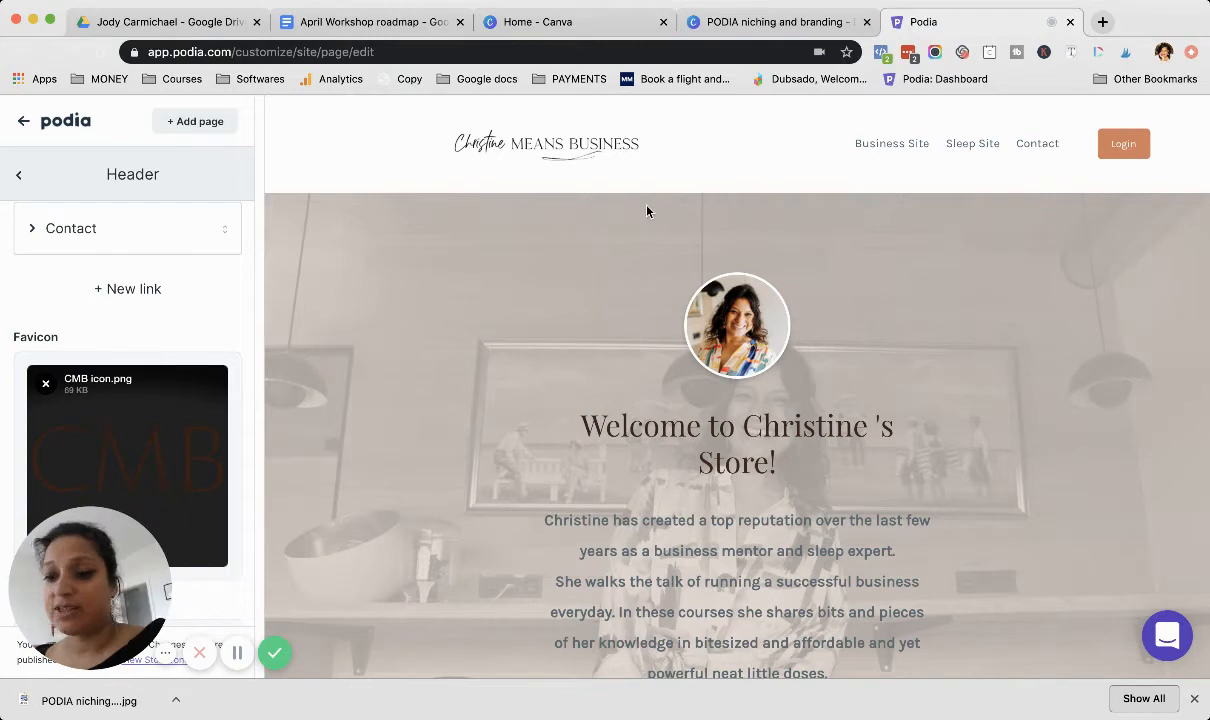
Step: Review the favicon and social upload settings of the header, and return to the storefront's section list
{"action": "scroll", "coordinate": [177, 322], "scroll_direction": "down", "scroll_amount": 2}
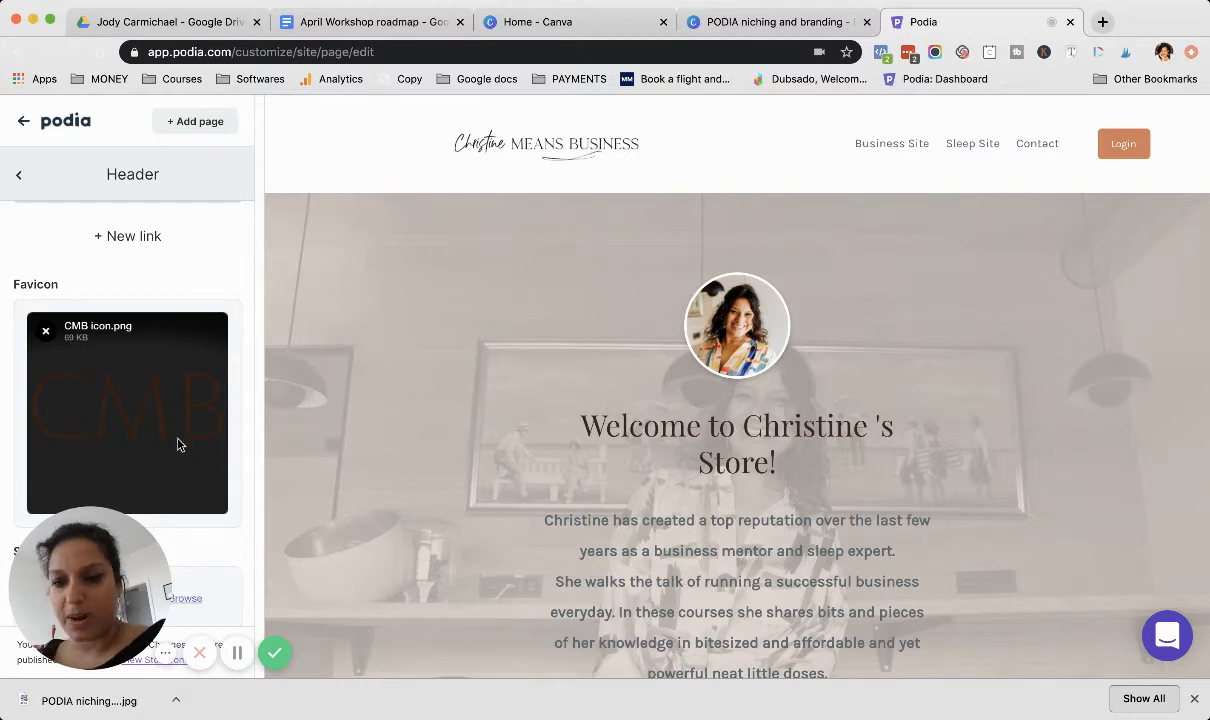
{"action": "scroll", "coordinate": [146, 428], "scroll_direction": "down", "scroll_amount": 1}
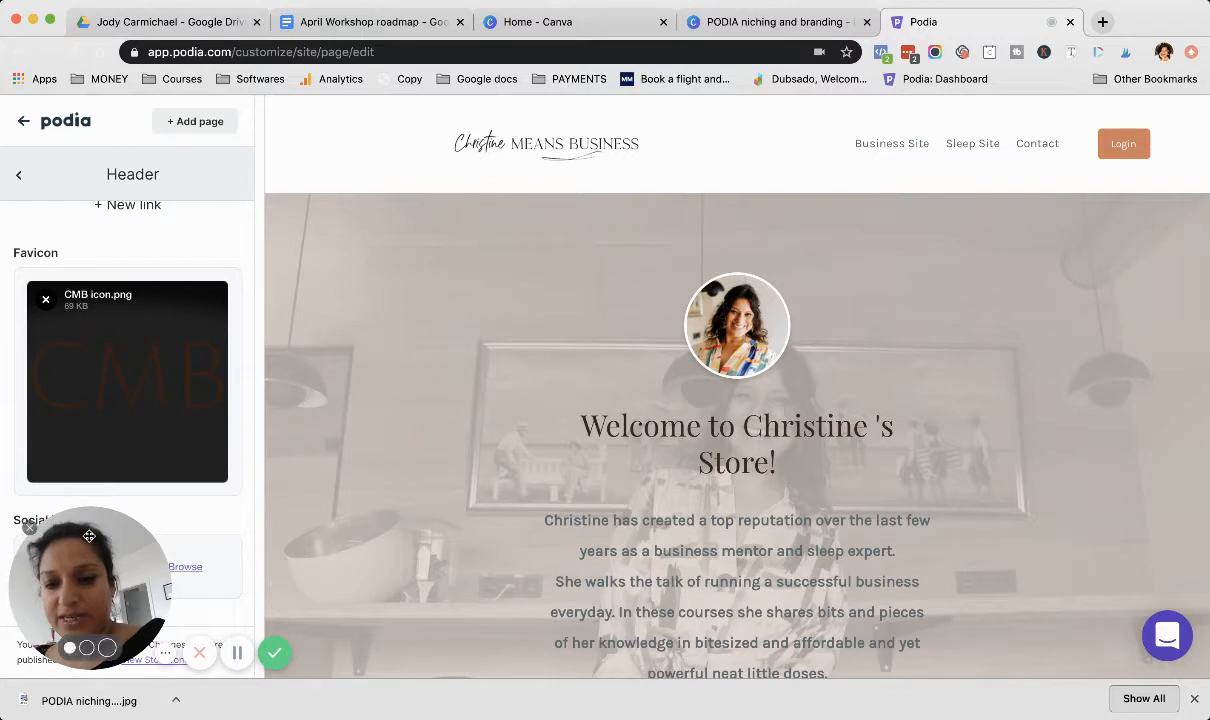
{"action": "mouse_move", "coordinate": [78, 574]}
{"action": "left_mouse_down"}
{"action": "mouse_move", "coordinate": [160, 578]}
{"action": "mouse_move", "coordinate": [75, 576]}
{"action": "left_mouse_up"}
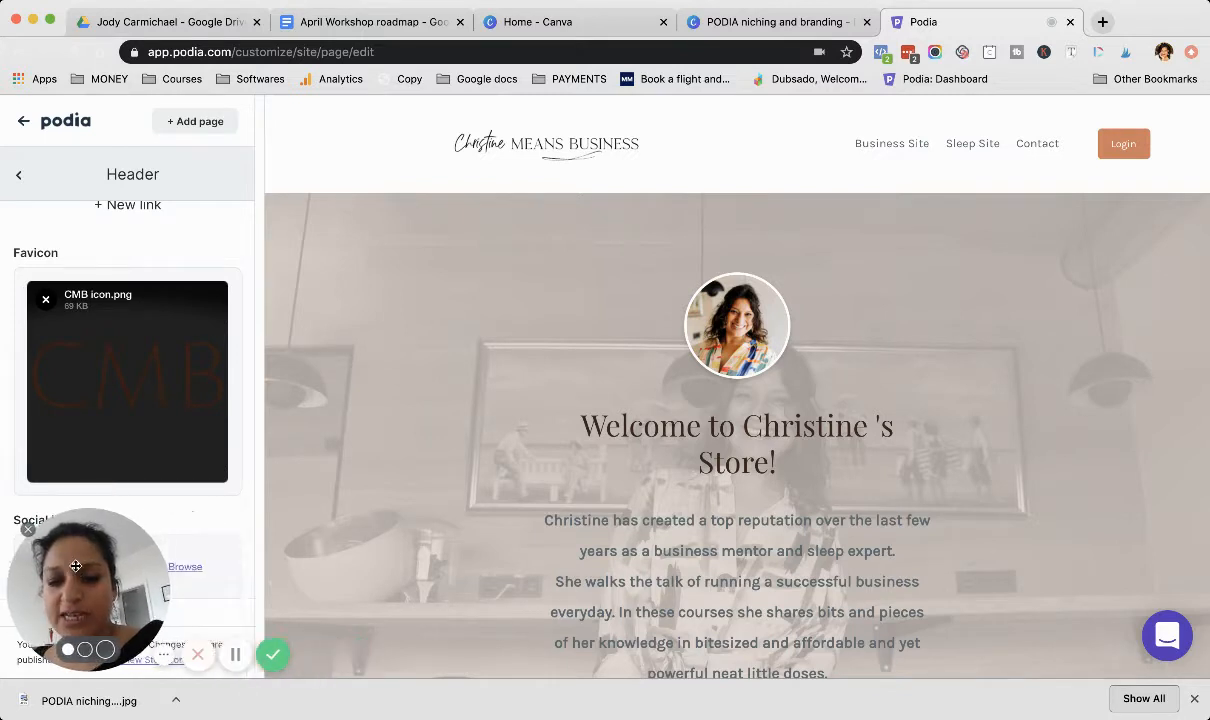
{"action": "left_click", "coordinate": [17, 176]}
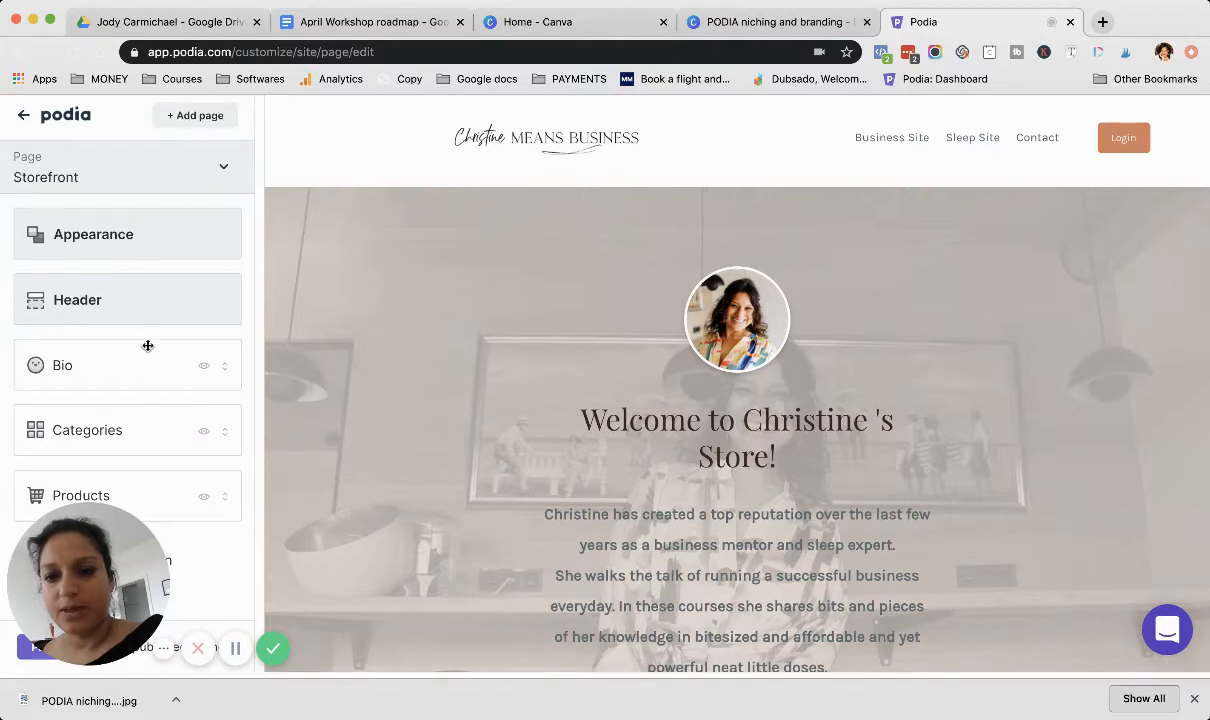
Step: View the section types that can be added to the storefront, and return without adding one
{"action": "scroll", "coordinate": [373, 467], "scroll_direction": "down", "scroll_amount": 2}
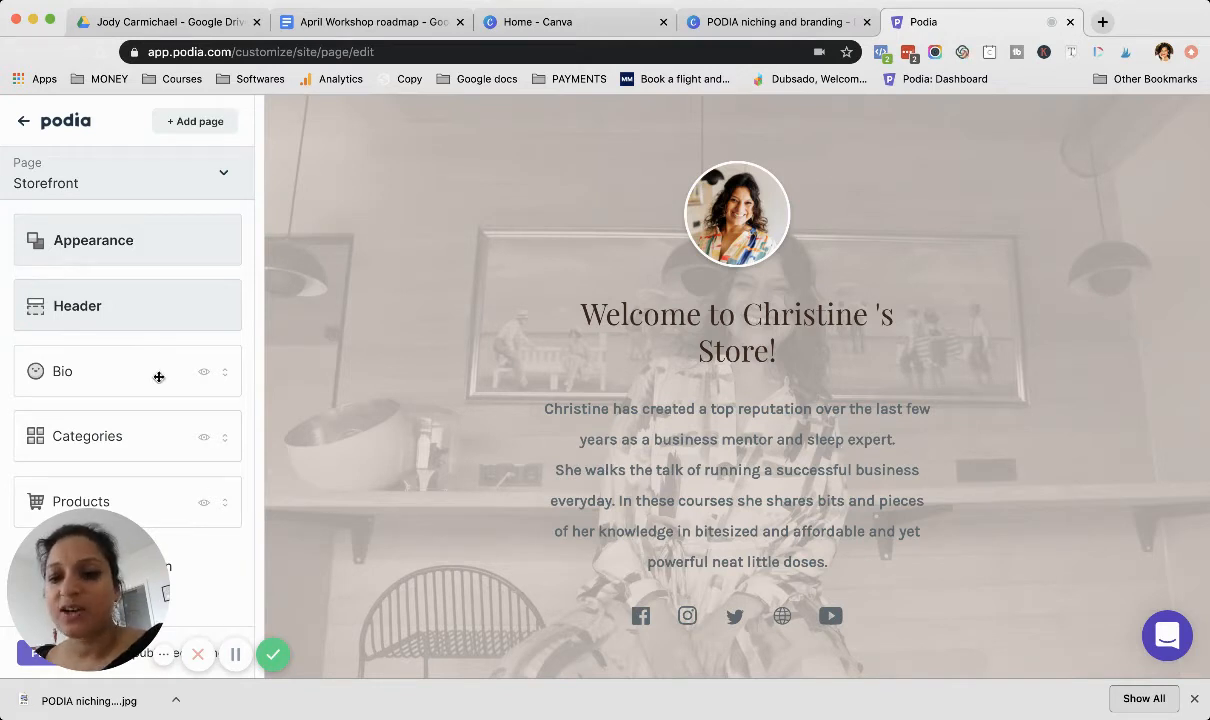
{"action": "left_click", "coordinate": [200, 564]}
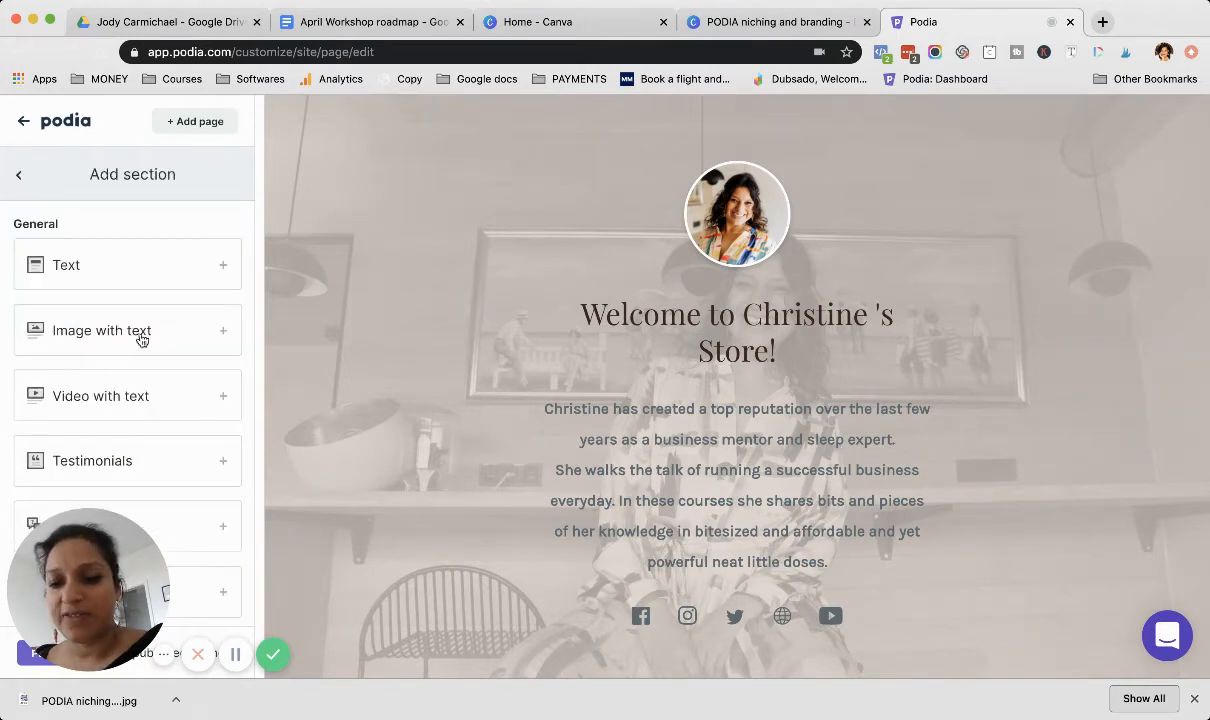
{"action": "left_click", "coordinate": [19, 175]}
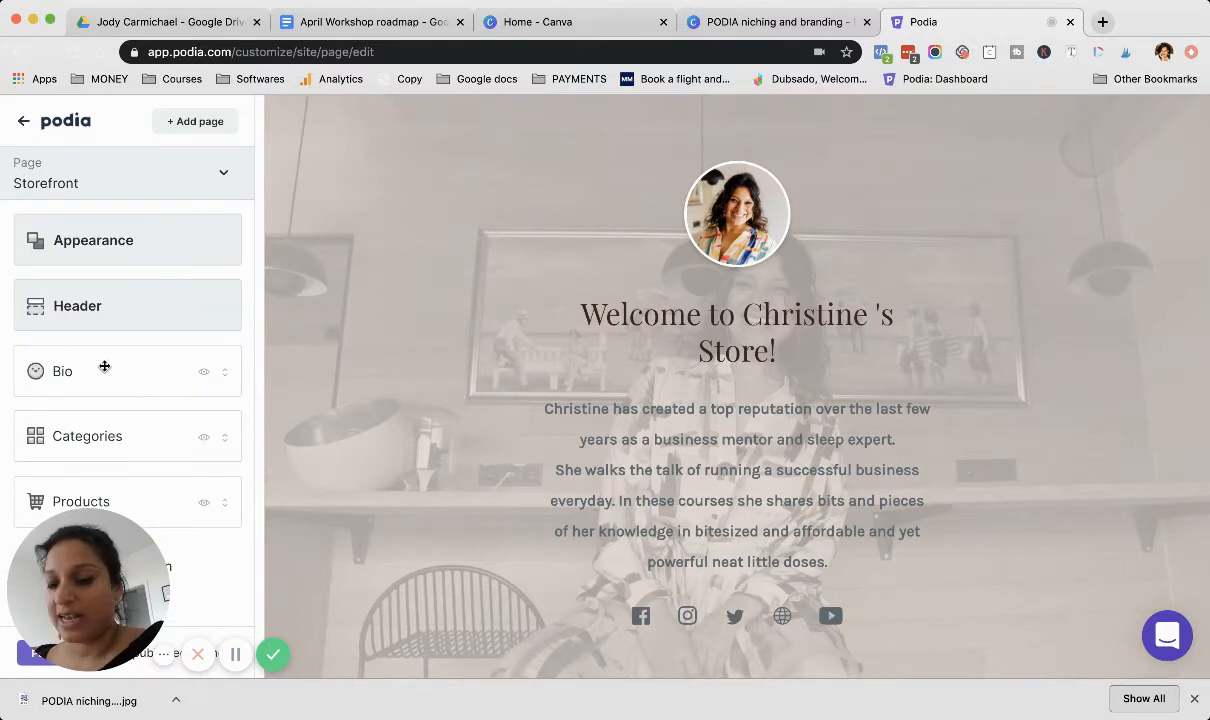
Step: Open the Bio section and examine its layout, appearance, avatar, headline and description alongside the preview
{"action": "left_click", "coordinate": [54, 372]}
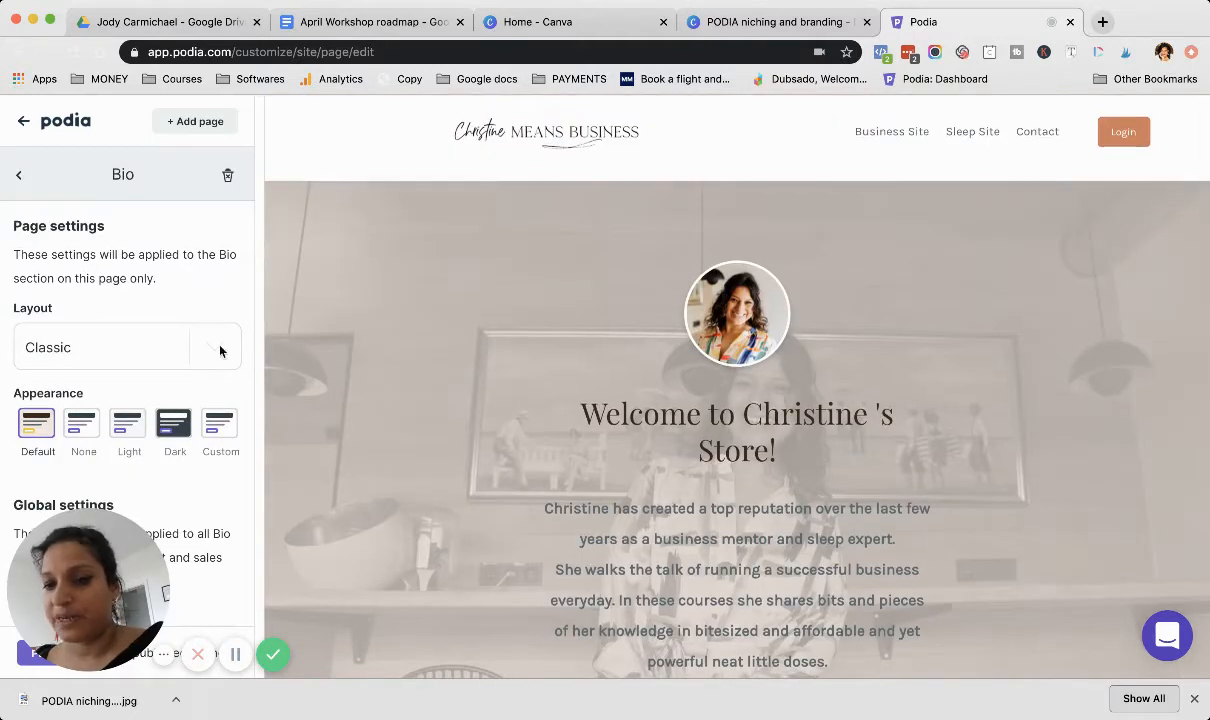
{"action": "scroll", "coordinate": [224, 272], "scroll_direction": "down", "scroll_amount": 2}
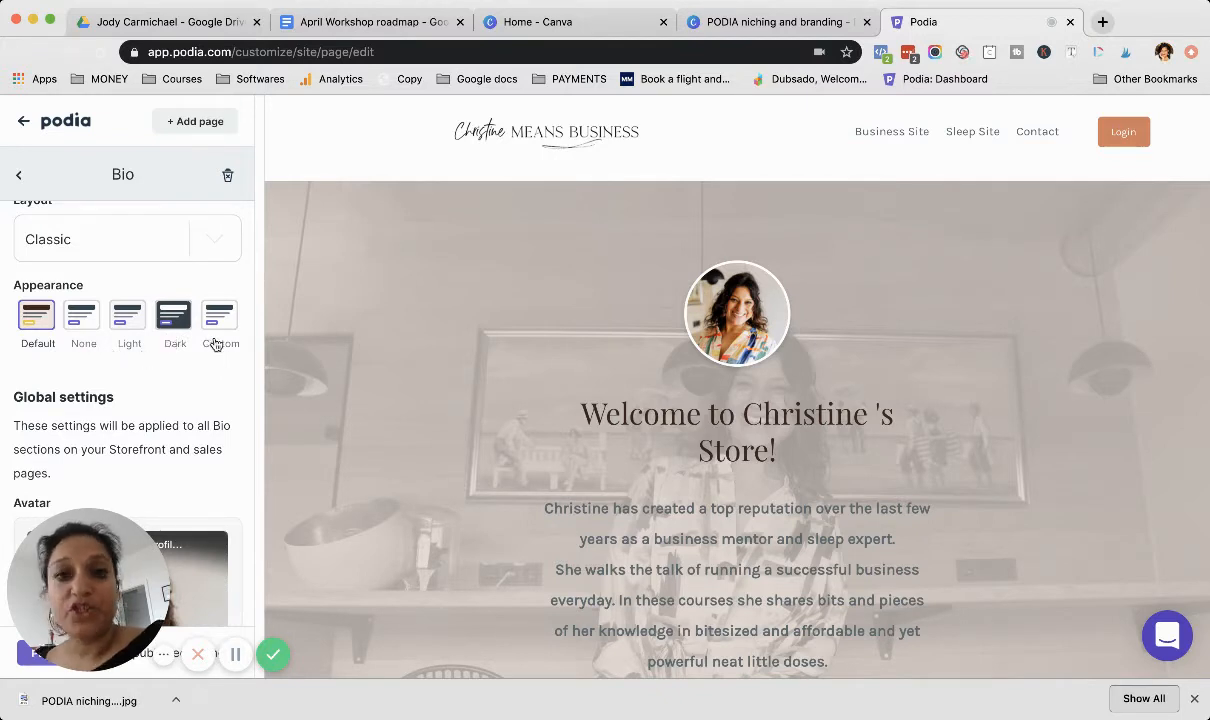
{"action": "scroll", "coordinate": [199, 363], "scroll_direction": "up", "scroll_amount": 2}
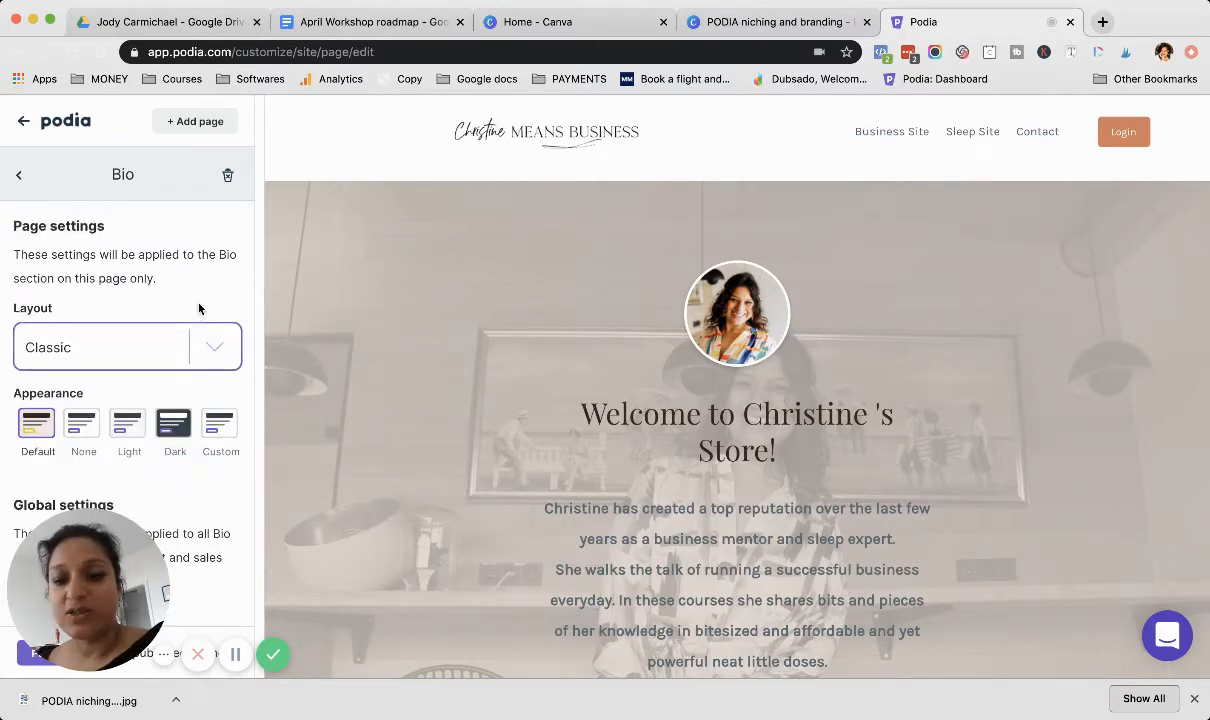
{"action": "scroll", "coordinate": [196, 370], "scroll_direction": "down", "scroll_amount": 5}
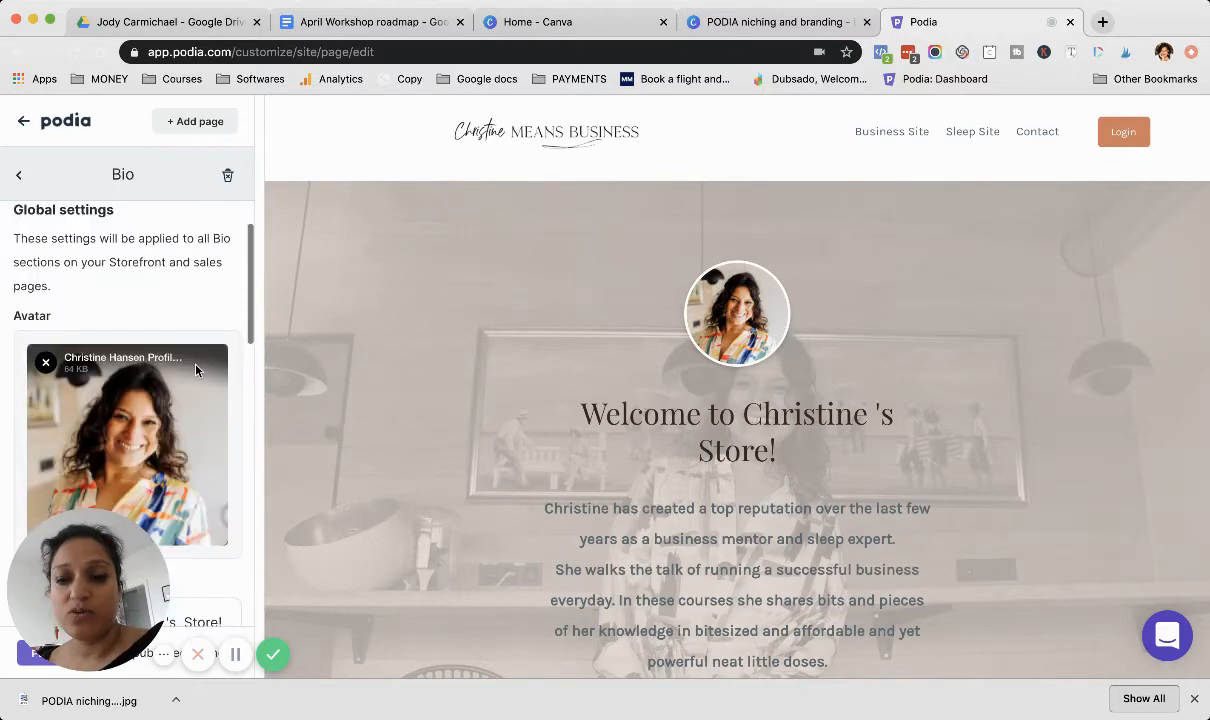
{"action": "scroll", "coordinate": [196, 370], "scroll_direction": "down", "scroll_amount": 2}
{"action": "scroll", "coordinate": [160, 353], "scroll_direction": "up", "scroll_amount": 2}
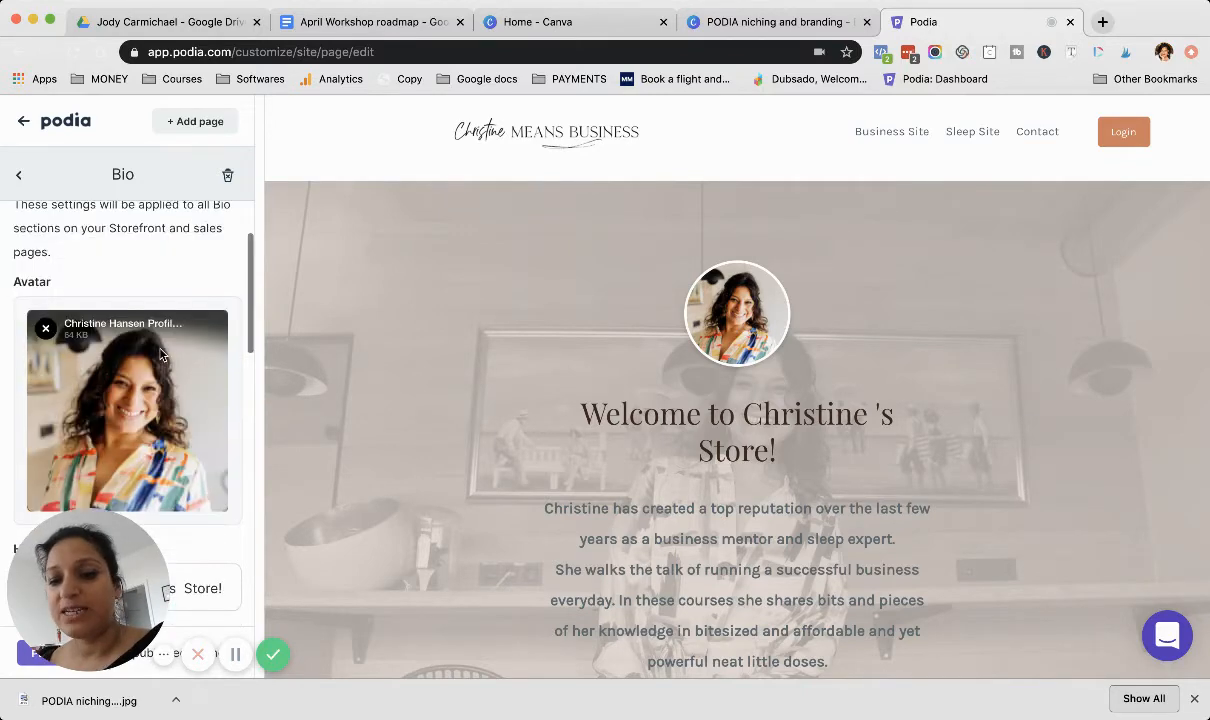
{"action": "scroll", "coordinate": [160, 353], "scroll_direction": "down", "scroll_amount": 2}
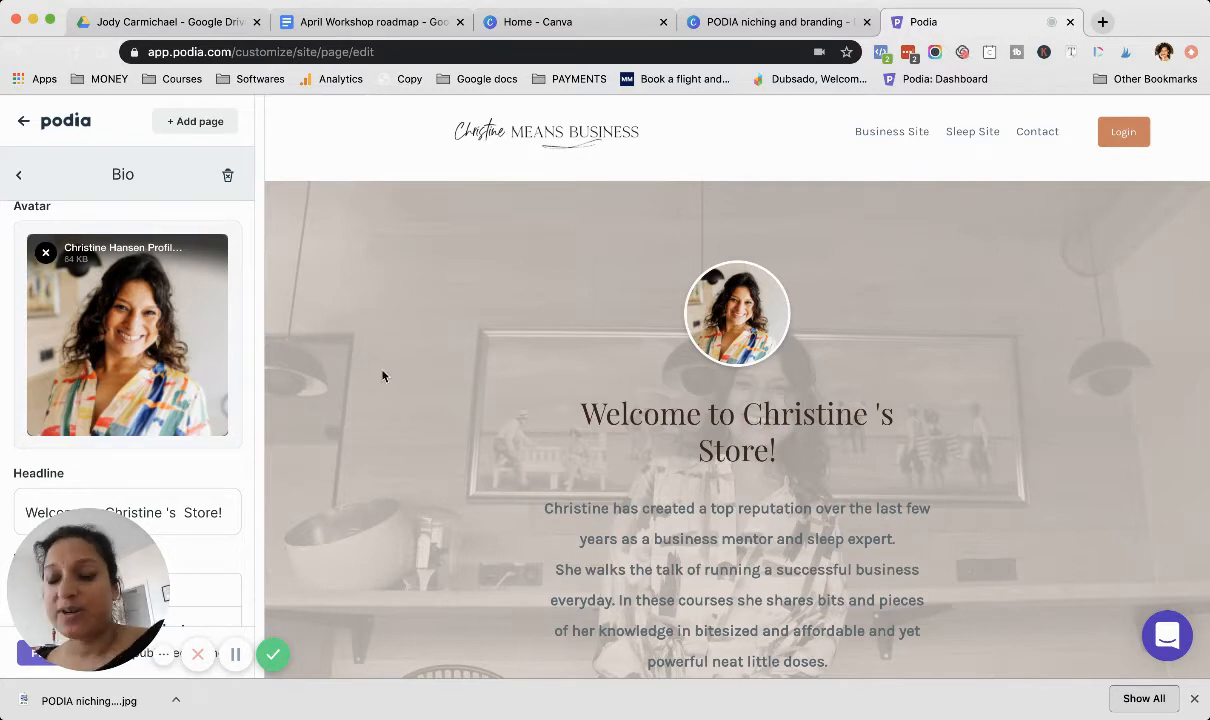
{"action": "scroll", "coordinate": [158, 415], "scroll_direction": "down", "scroll_amount": 5}
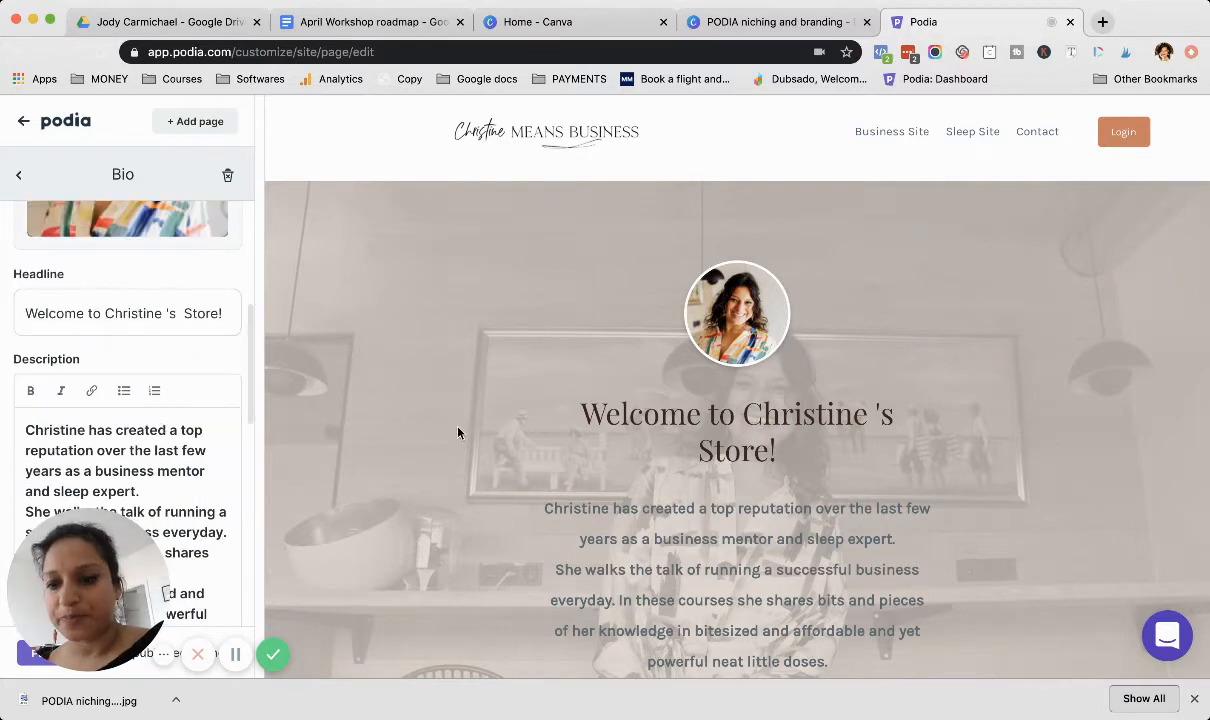
{"action": "scroll", "coordinate": [469, 470], "scroll_direction": "down", "scroll_amount": 3}
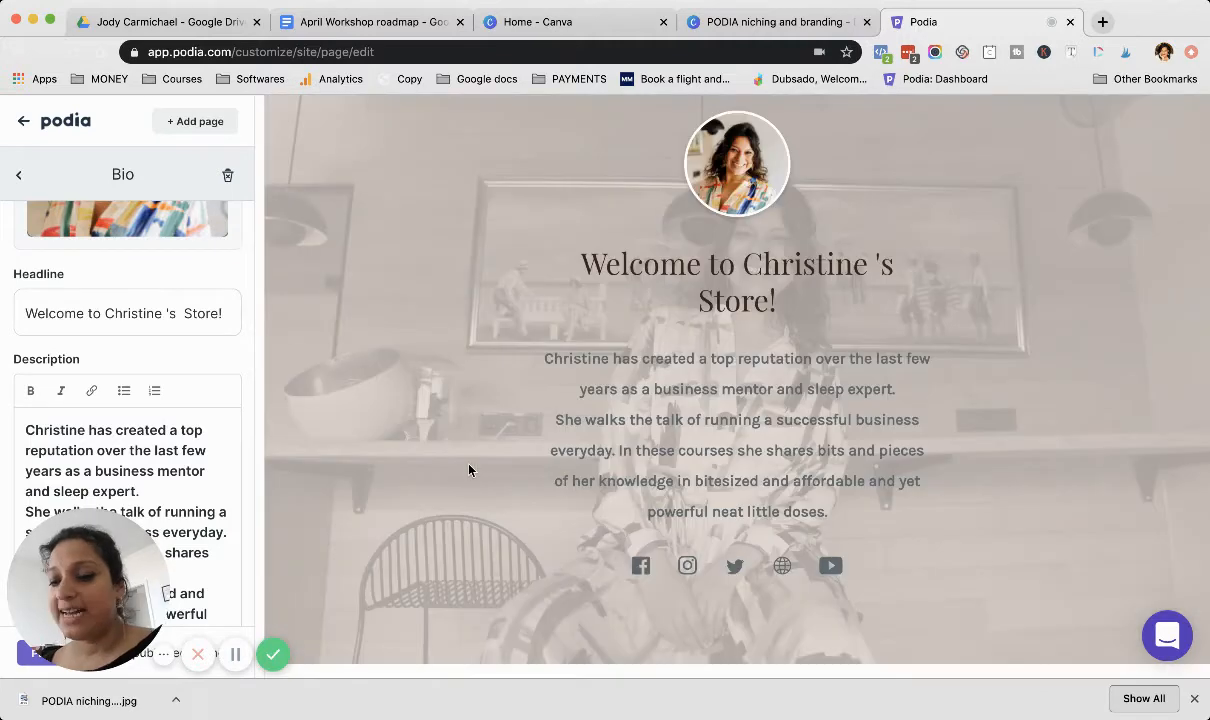
Step: Remove the extra space before the apostrophe in the bio headline
{"action": "scroll", "coordinate": [197, 341], "scroll_direction": "down", "scroll_amount": 2}
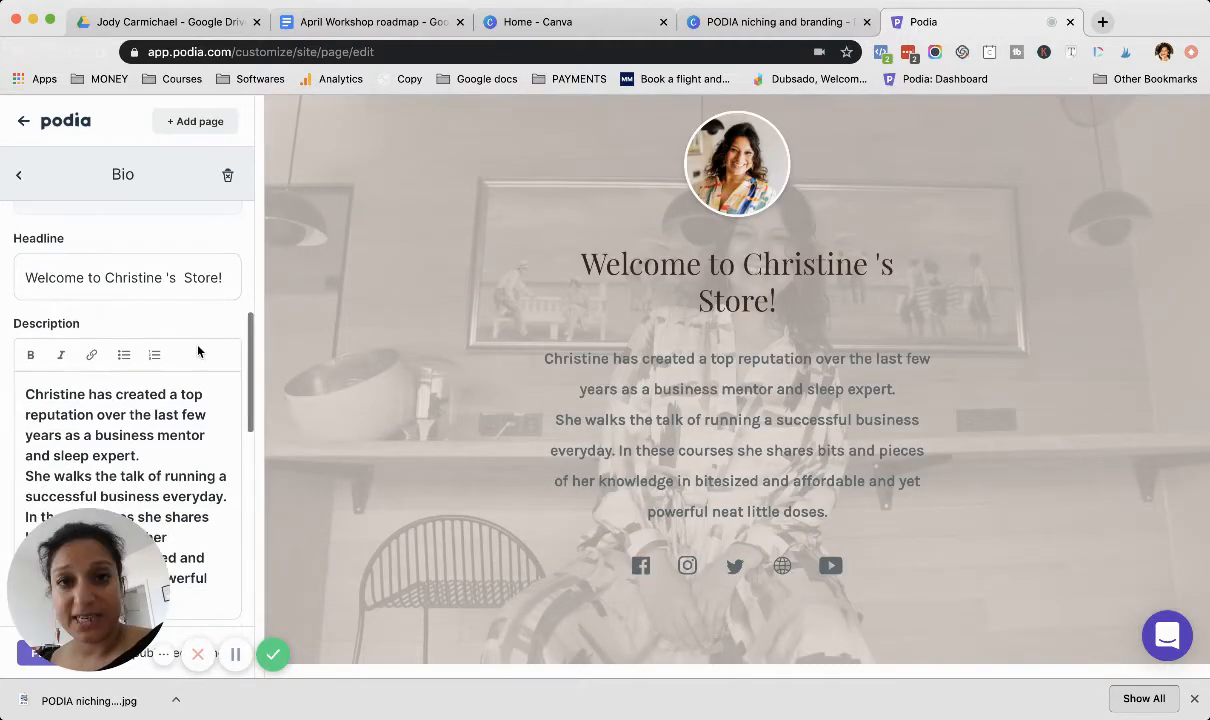
{"action": "left_click", "coordinate": [166, 213]}
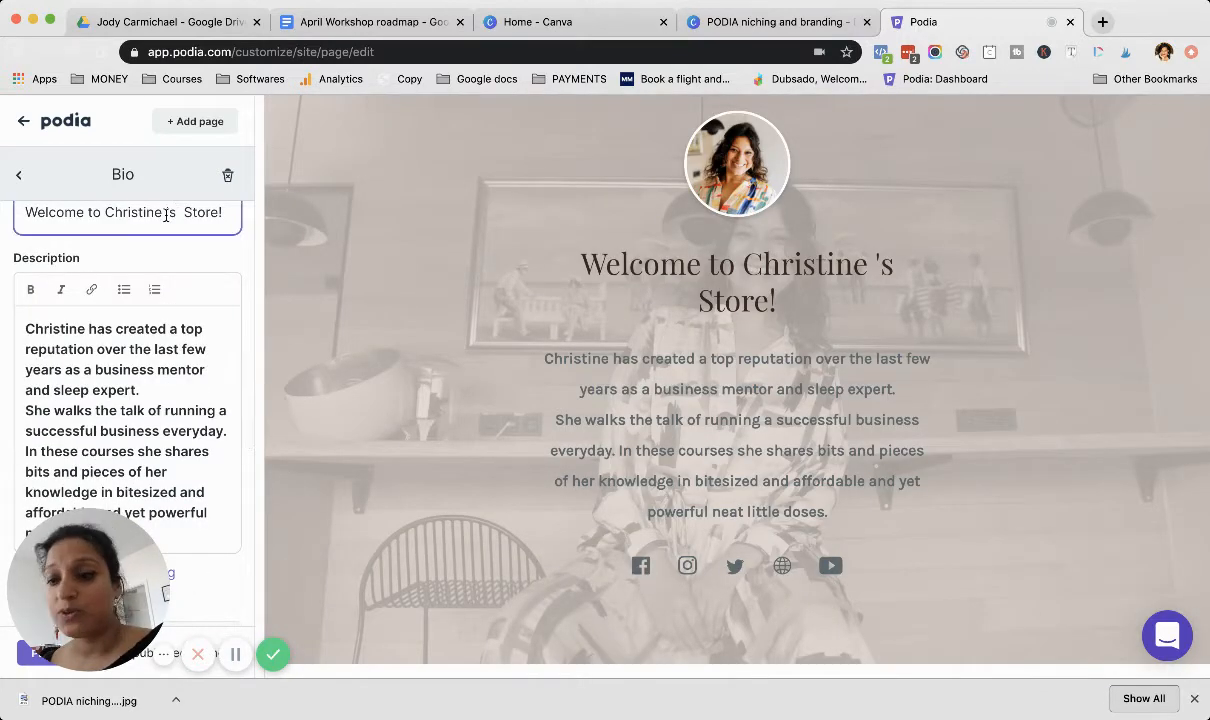
{"action": "key", "text": "BackSpace"}
Step: Examine the bio's description text, background image, and the Facebook, Instagram, LinkedIn, Twitter and website link fields
{"action": "scroll", "coordinate": [135, 351], "scroll_direction": "down", "scroll_amount": 1}
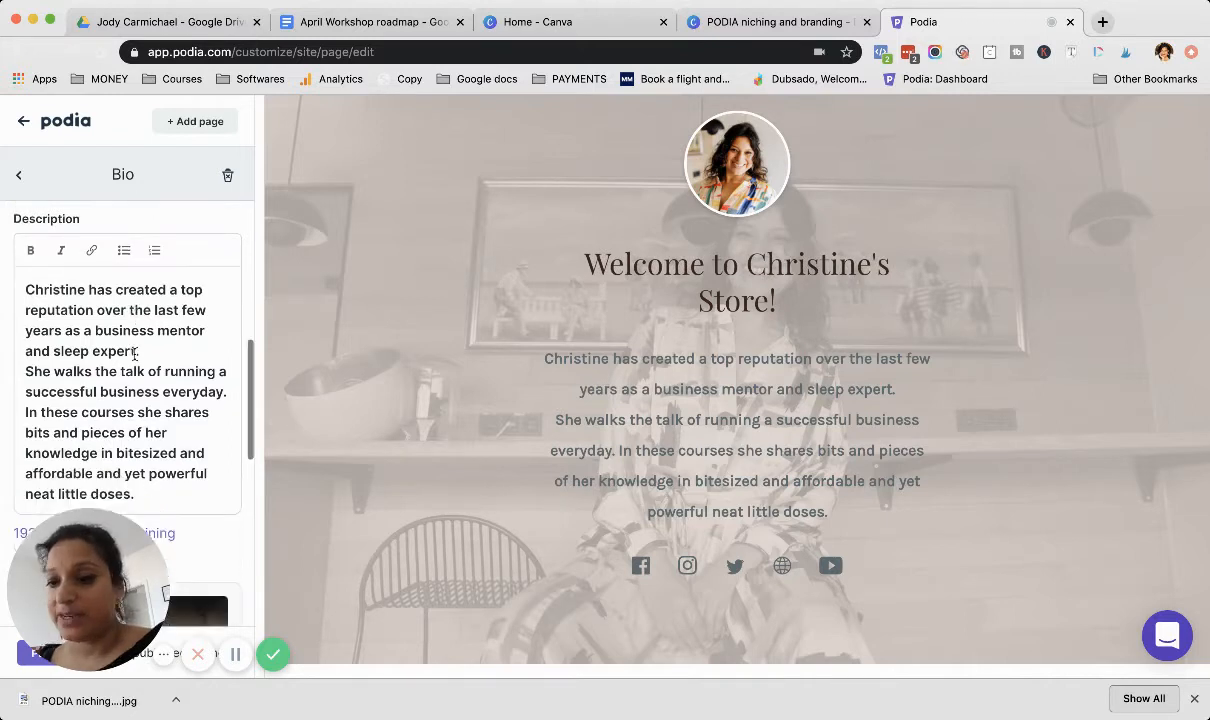
{"action": "scroll", "coordinate": [135, 352], "scroll_direction": "down", "scroll_amount": 1}
{"action": "left_click", "coordinate": [135, 350]}
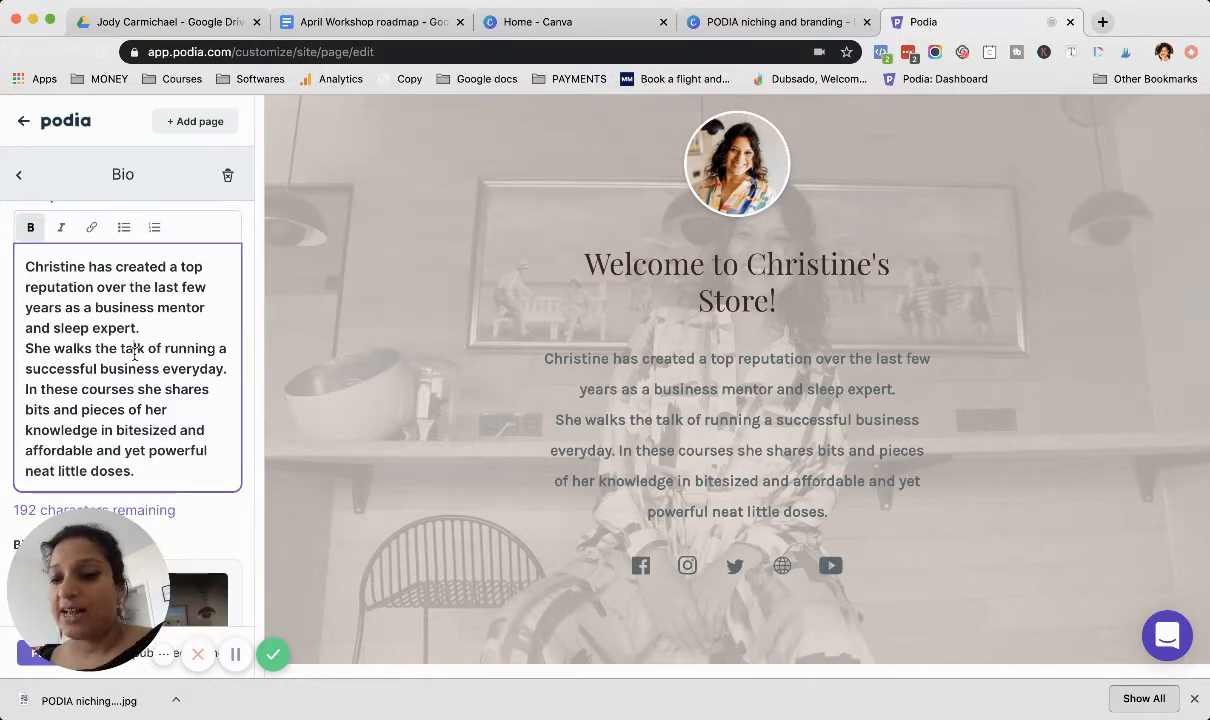
{"action": "scroll", "coordinate": [135, 350], "scroll_direction": "down", "scroll_amount": 1}
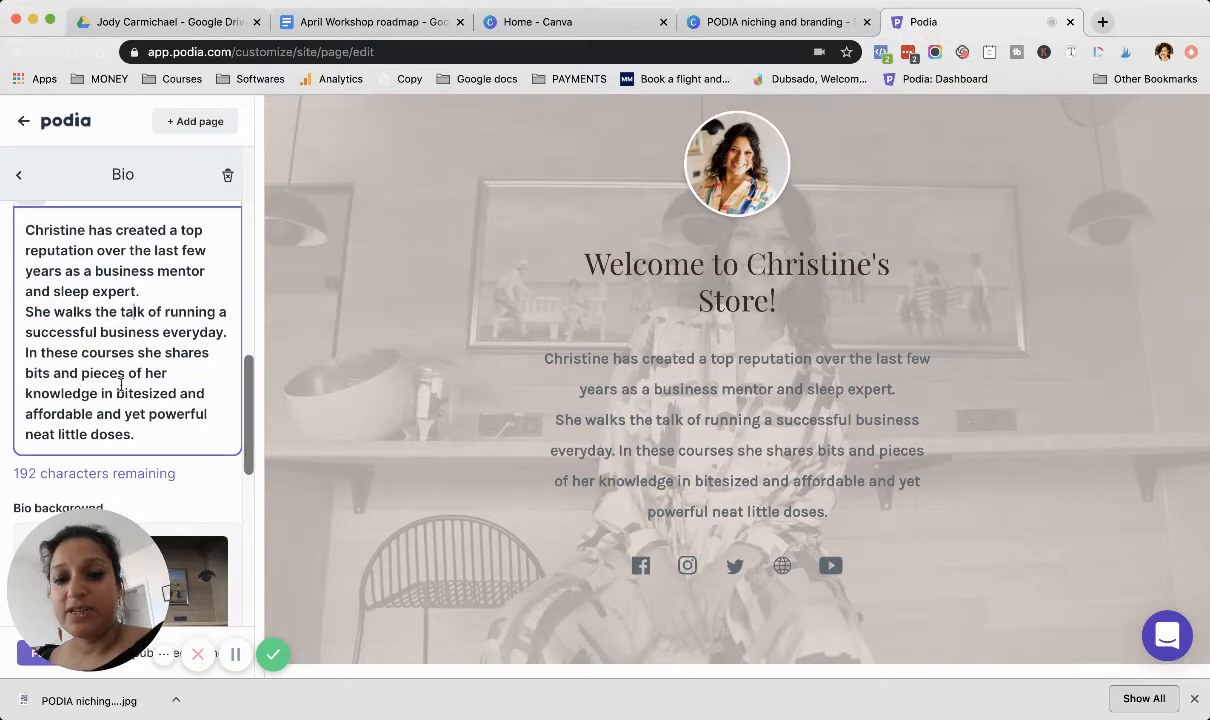
{"action": "scroll", "coordinate": [120, 385], "scroll_direction": "down", "scroll_amount": 1}
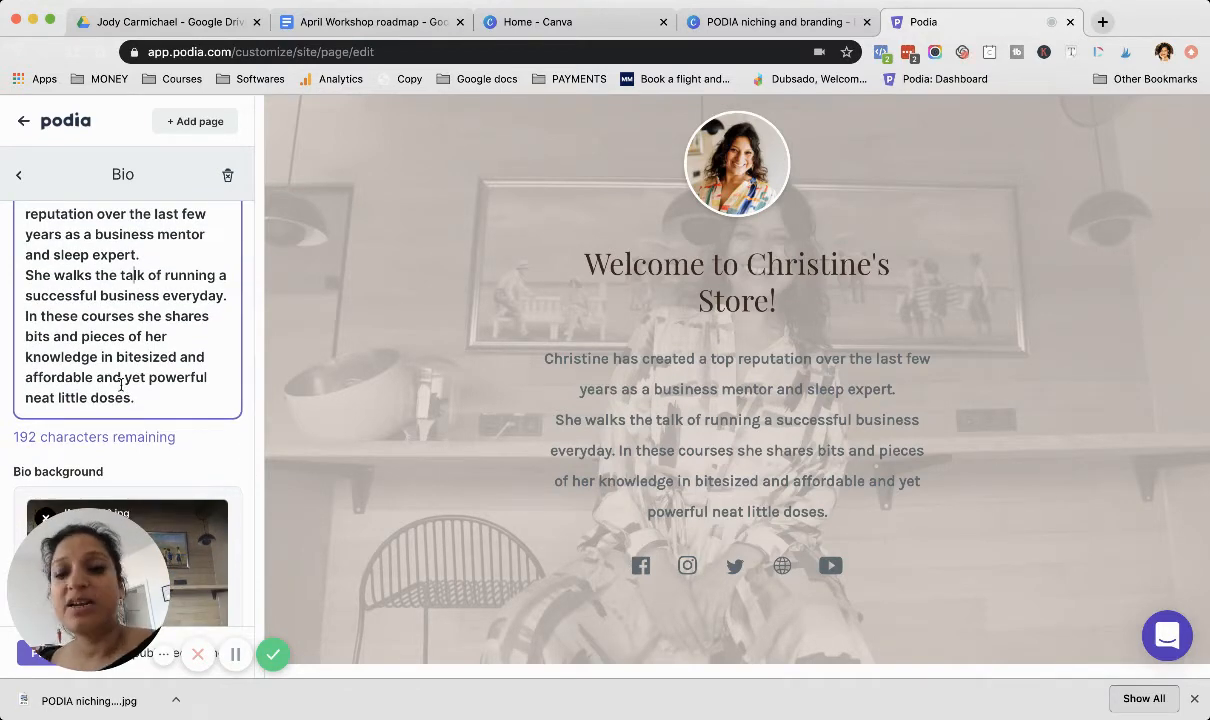
{"action": "scroll", "coordinate": [121, 385], "scroll_direction": "down", "scroll_amount": 6}
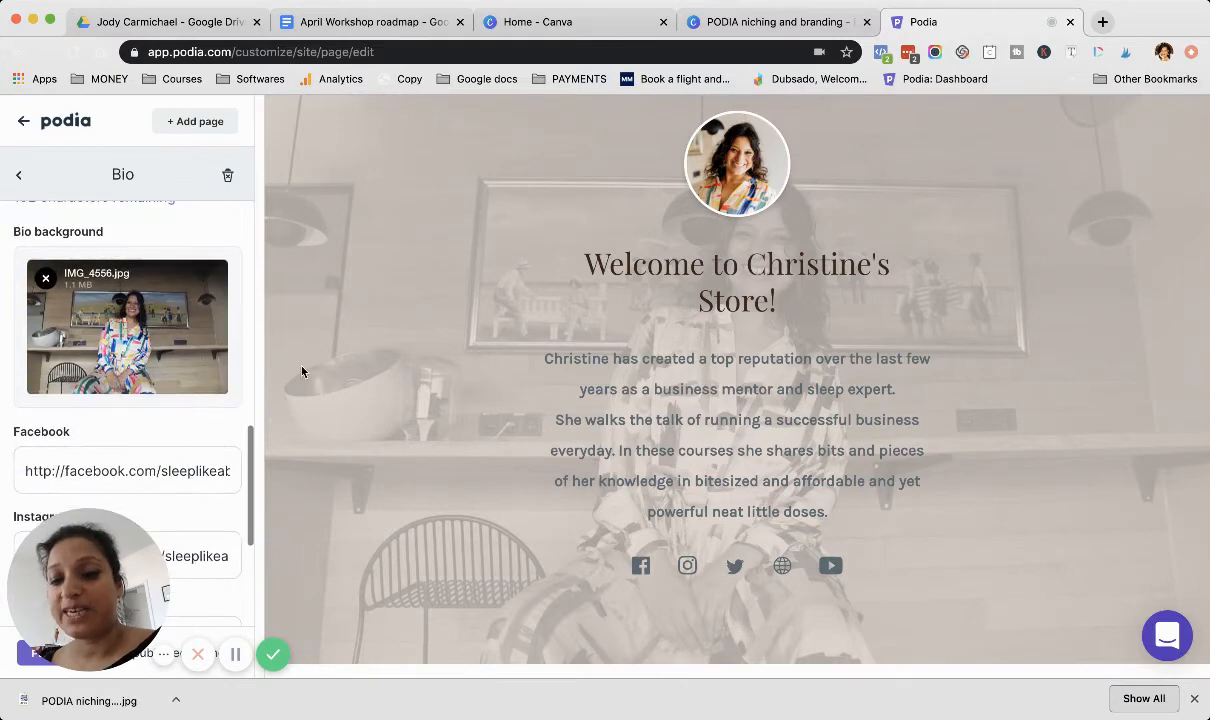
{"action": "scroll", "coordinate": [217, 422], "scroll_direction": "down", "scroll_amount": 1}
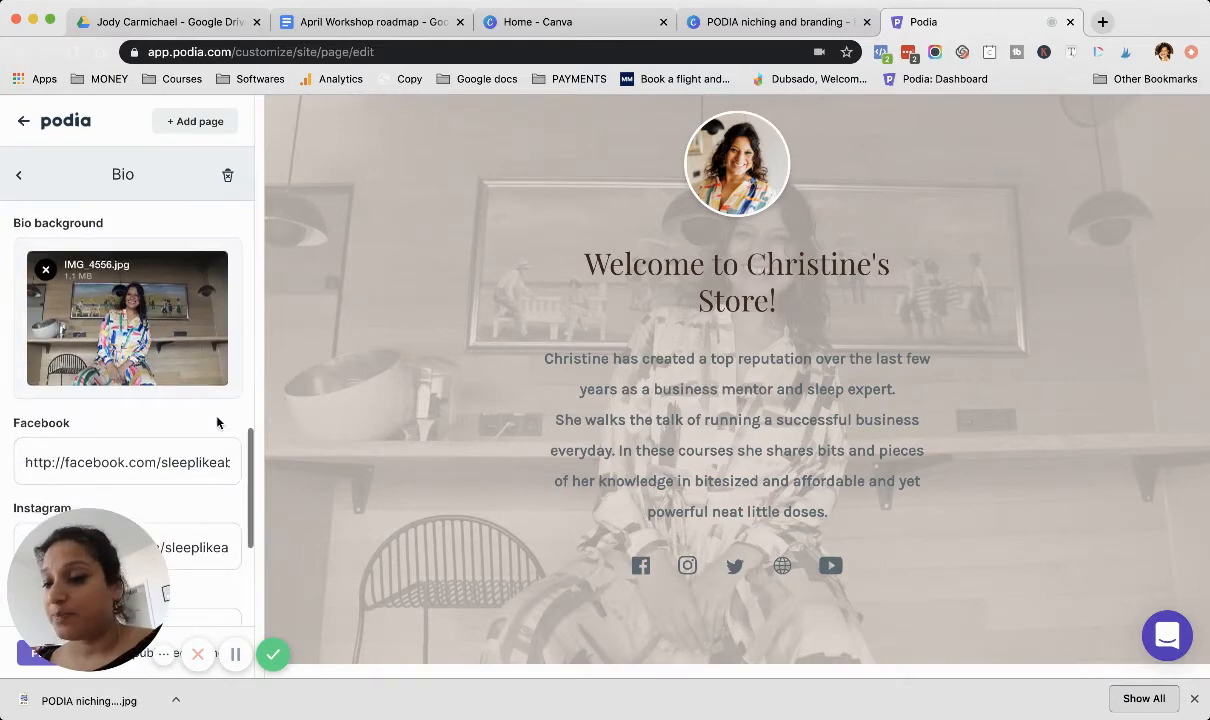
{"action": "scroll", "coordinate": [217, 422], "scroll_direction": "down", "scroll_amount": 5}
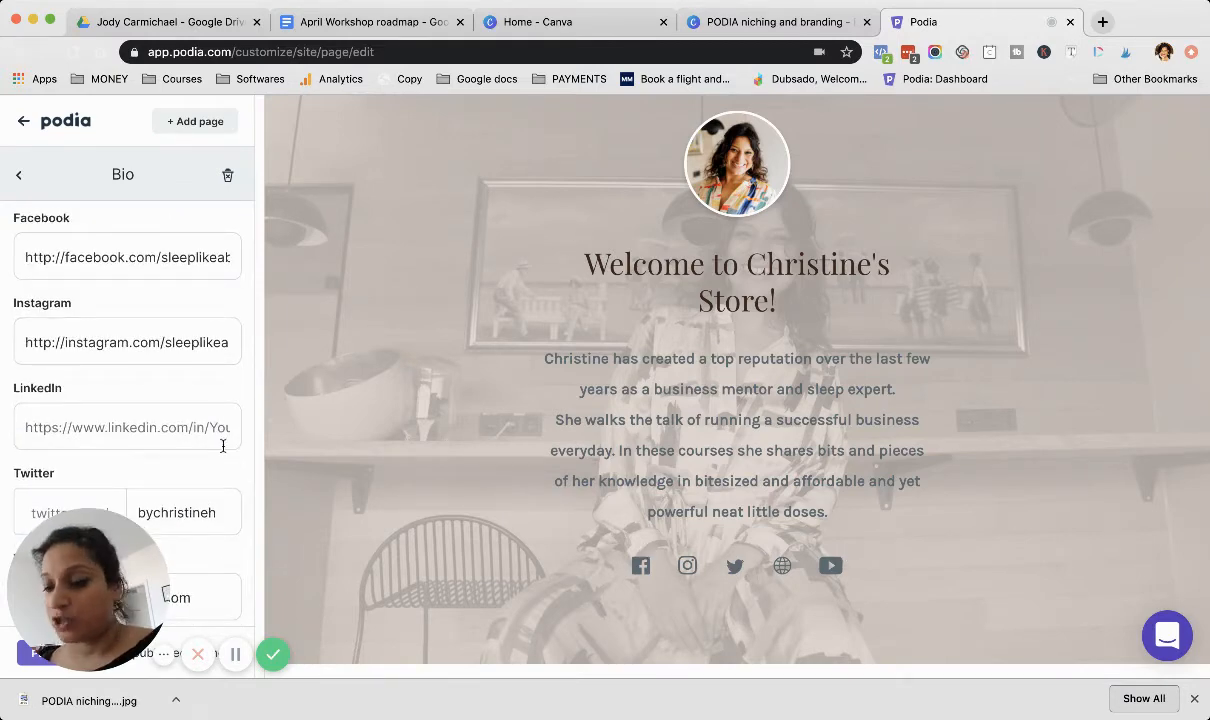
{"action": "scroll", "coordinate": [223, 446], "scroll_direction": "down", "scroll_amount": 2}
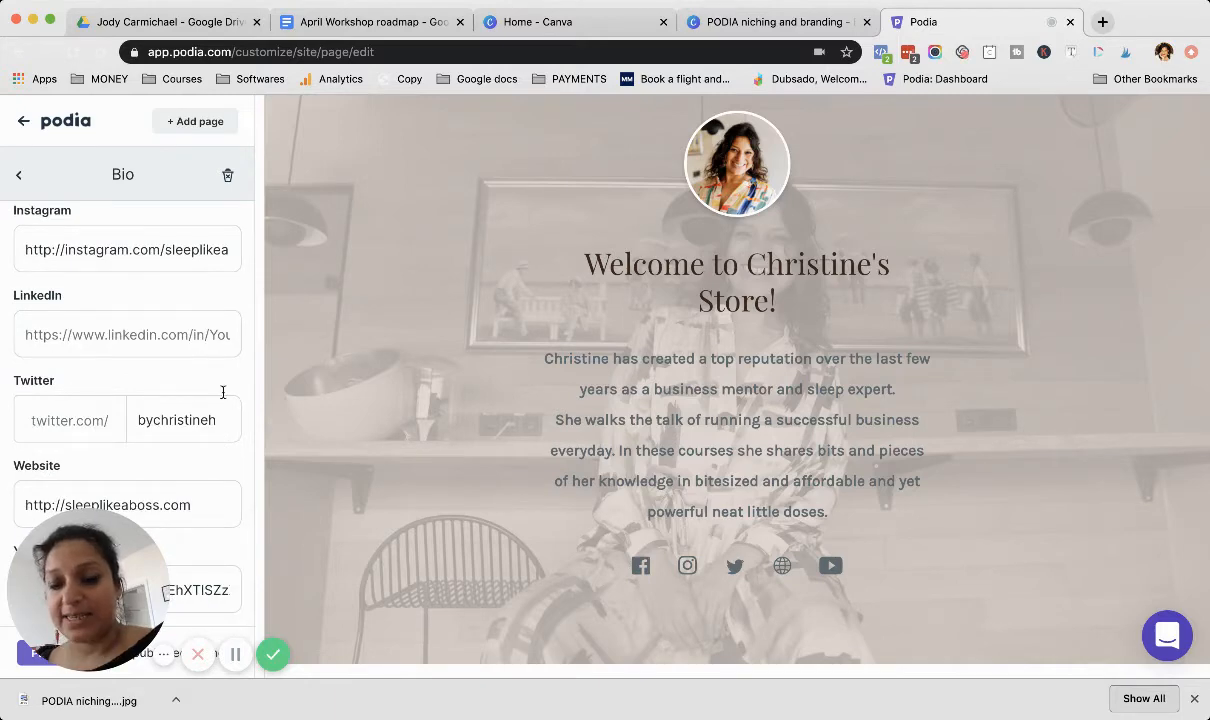
{"action": "scroll", "coordinate": [238, 313], "scroll_direction": "down", "scroll_amount": 1}
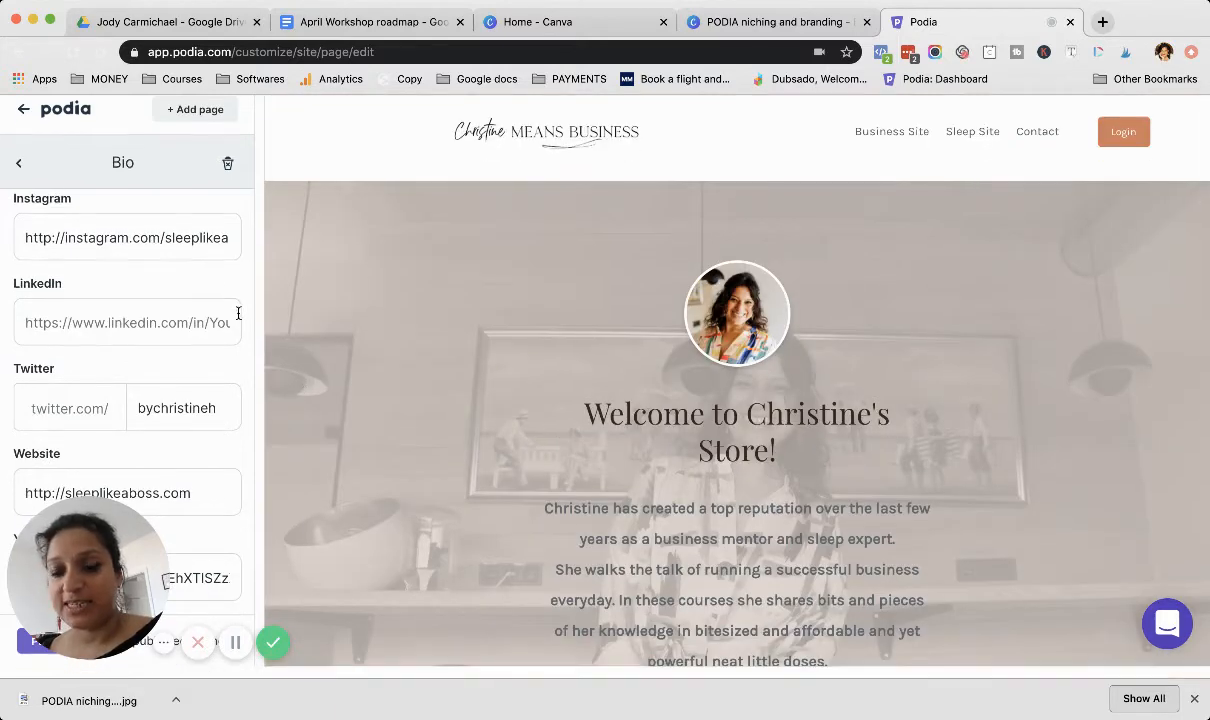
Step: Look over the Bio settings once more from the layout to the social links, and return to the storefront's section list
{"action": "scroll", "coordinate": [238, 313], "scroll_direction": "up", "scroll_amount": 10}
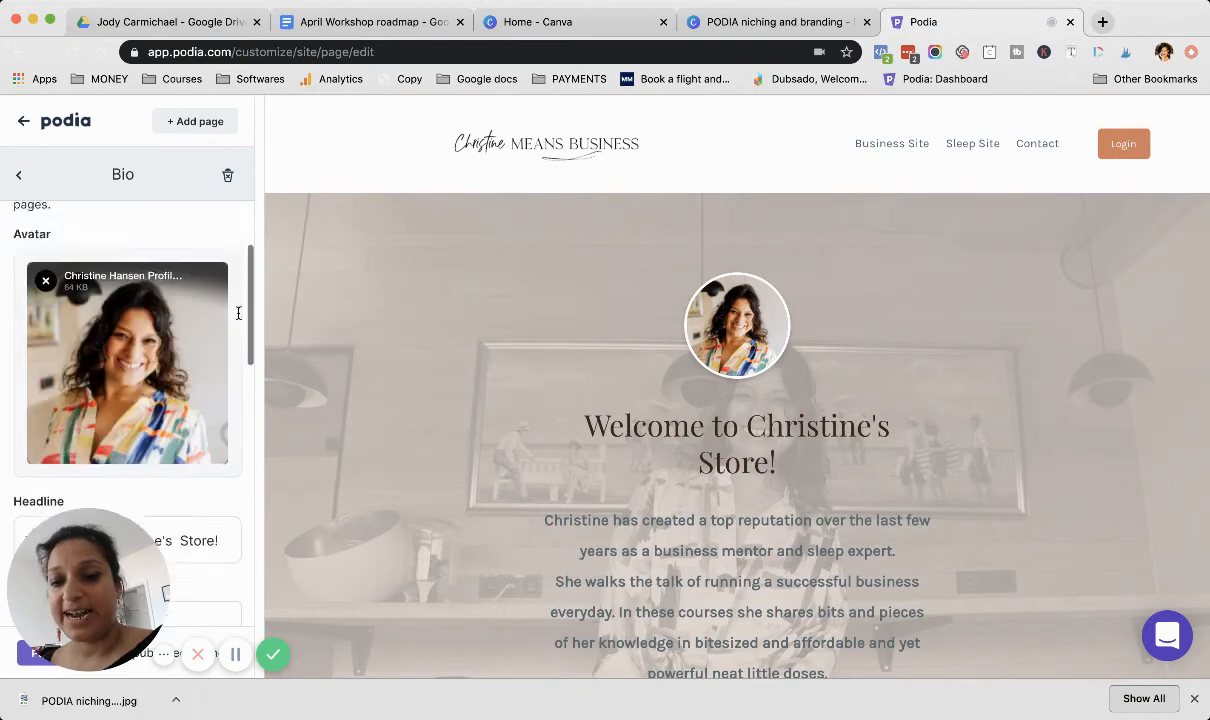
{"action": "scroll", "coordinate": [152, 308], "scroll_direction": "up", "scroll_amount": 5}
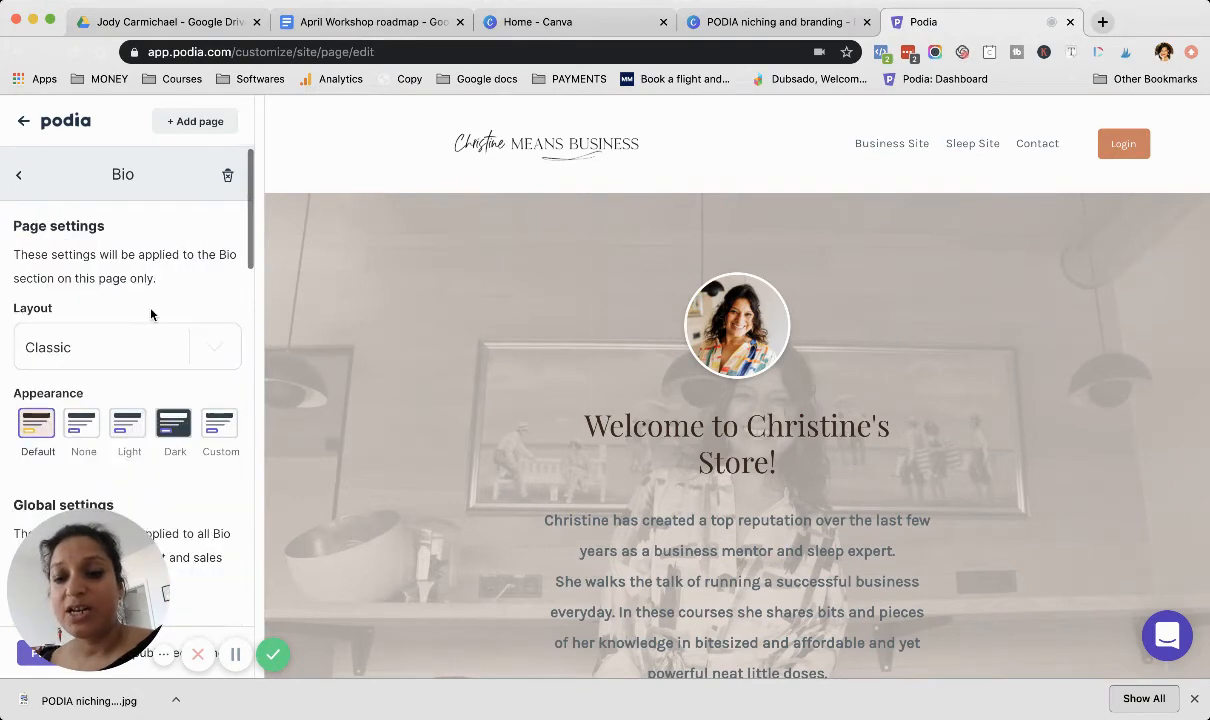
{"action": "scroll", "coordinate": [120, 453], "scroll_direction": "down", "scroll_amount": 10}
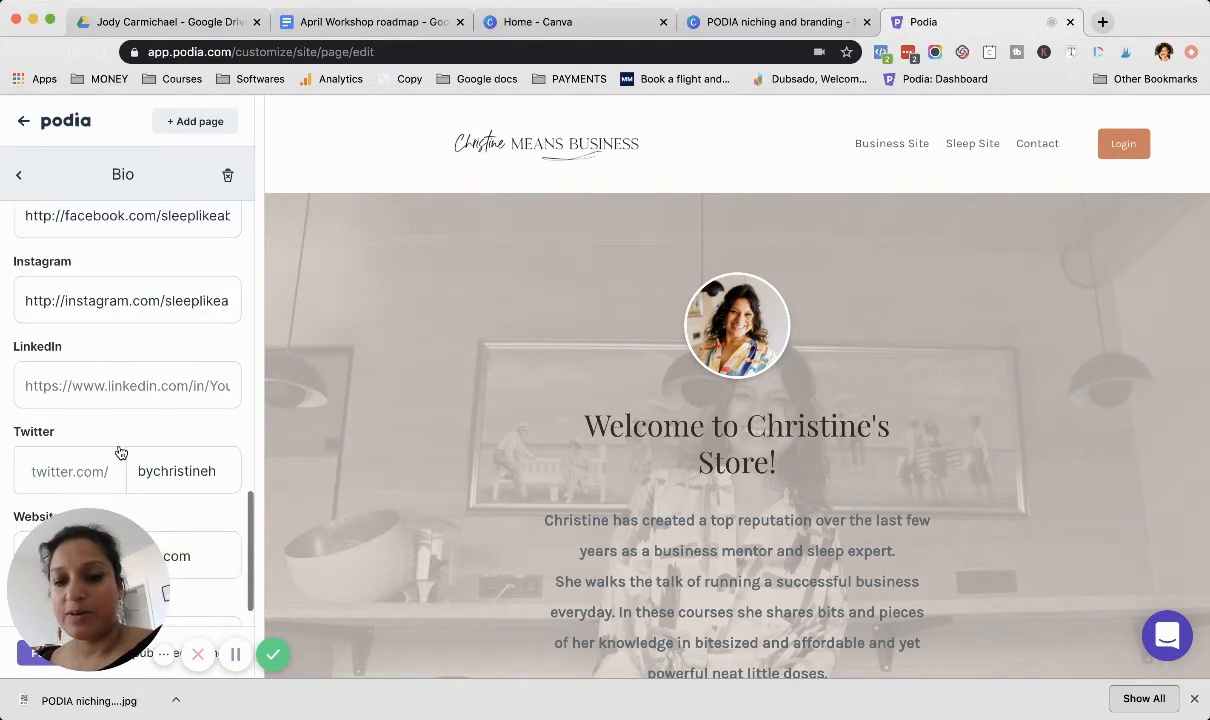
{"action": "scroll", "coordinate": [120, 453], "scroll_direction": "down", "scroll_amount": 2}
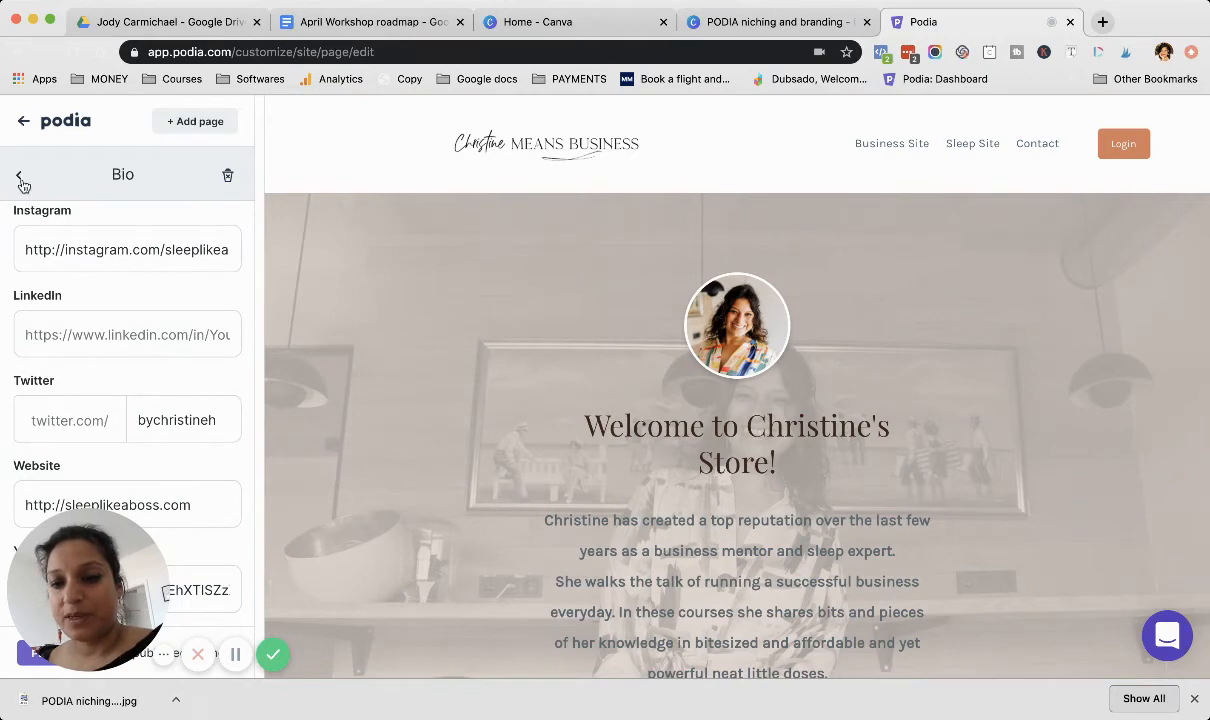
{"action": "left_click", "coordinate": [20, 178]}
Step: Examine the Categories section in the storefront preview, with its Christine Means Business and Sleep Like A Boss cards
{"action": "scroll", "coordinate": [513, 445], "scroll_direction": "down", "scroll_amount": 5}
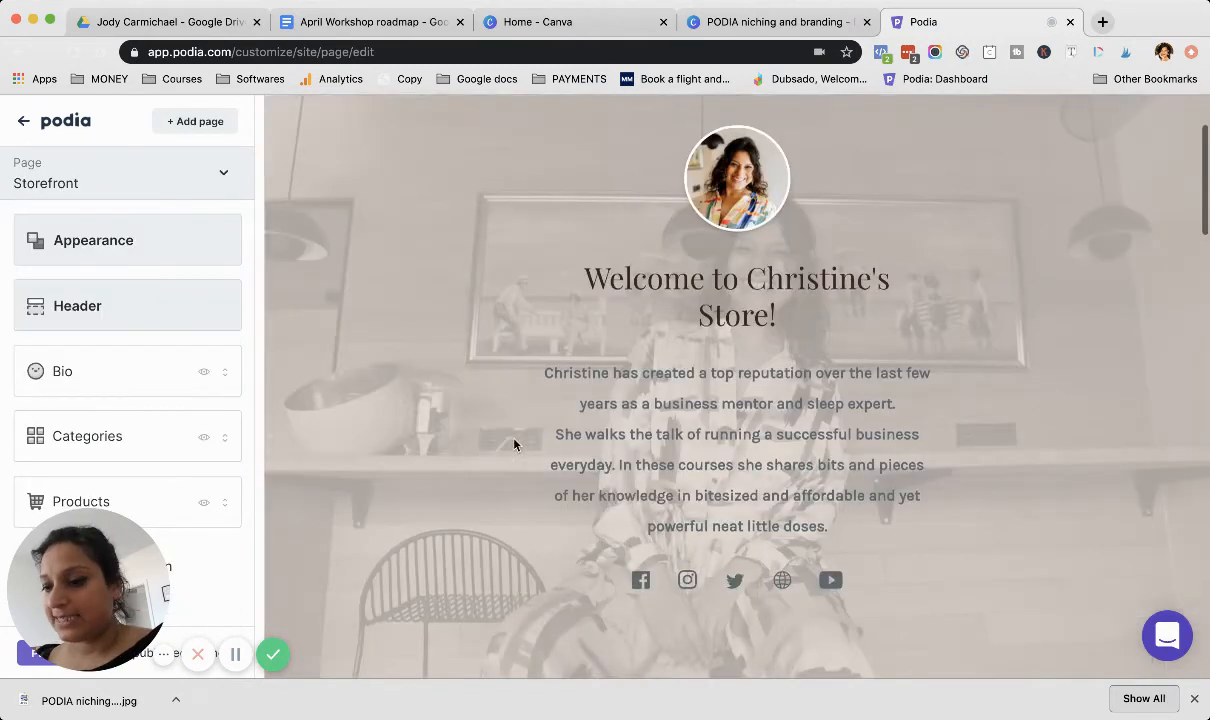
{"action": "scroll", "coordinate": [513, 445], "scroll_direction": "down", "scroll_amount": 3}
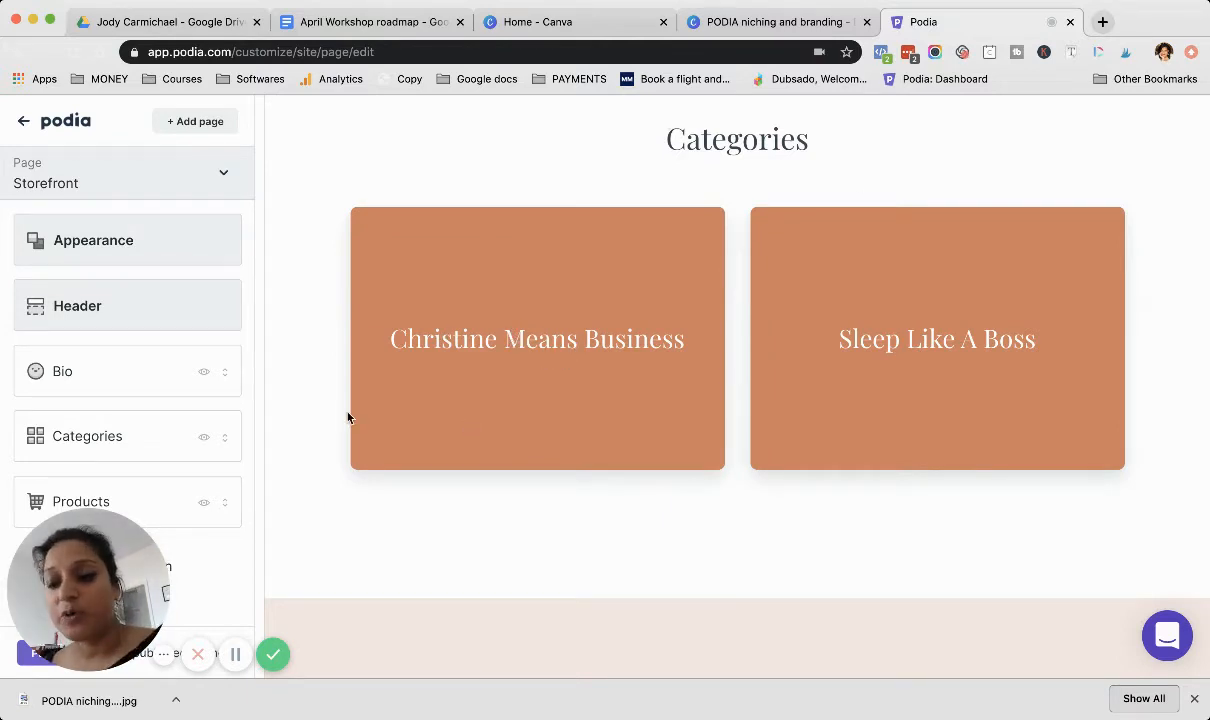
{"action": "scroll", "coordinate": [348, 417], "scroll_direction": "down", "scroll_amount": 1}
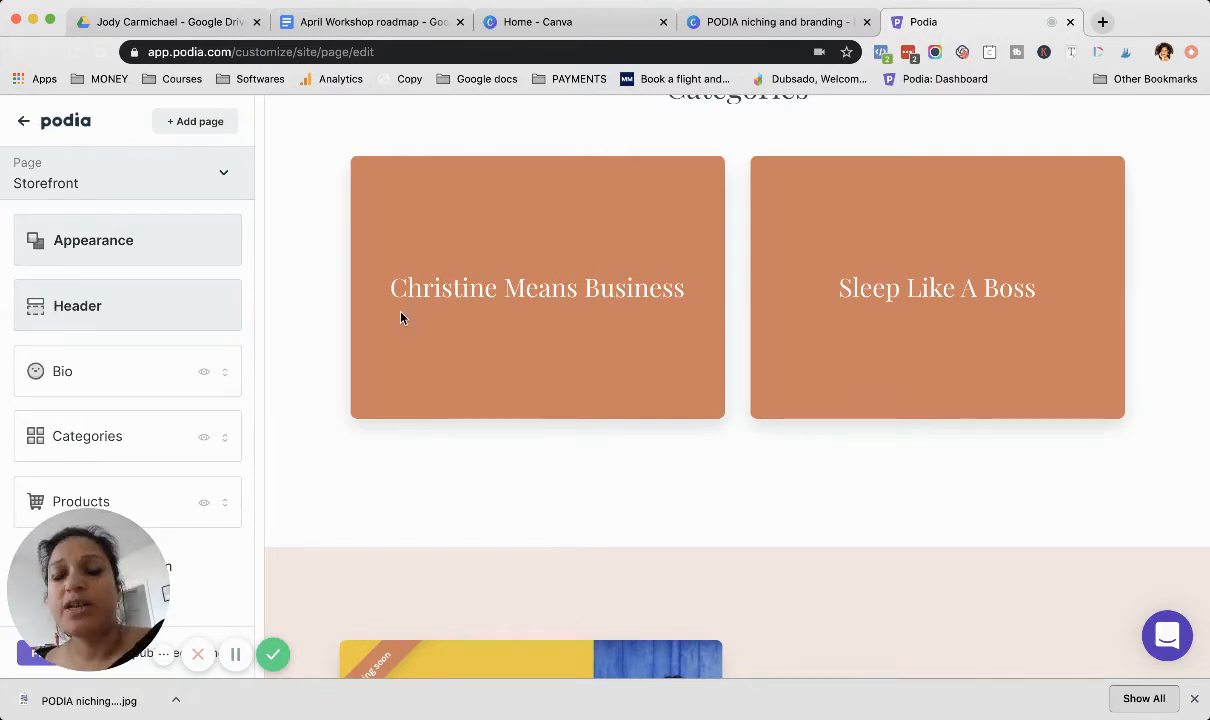
{"action": "scroll", "coordinate": [401, 317], "scroll_direction": "up", "scroll_amount": 1}
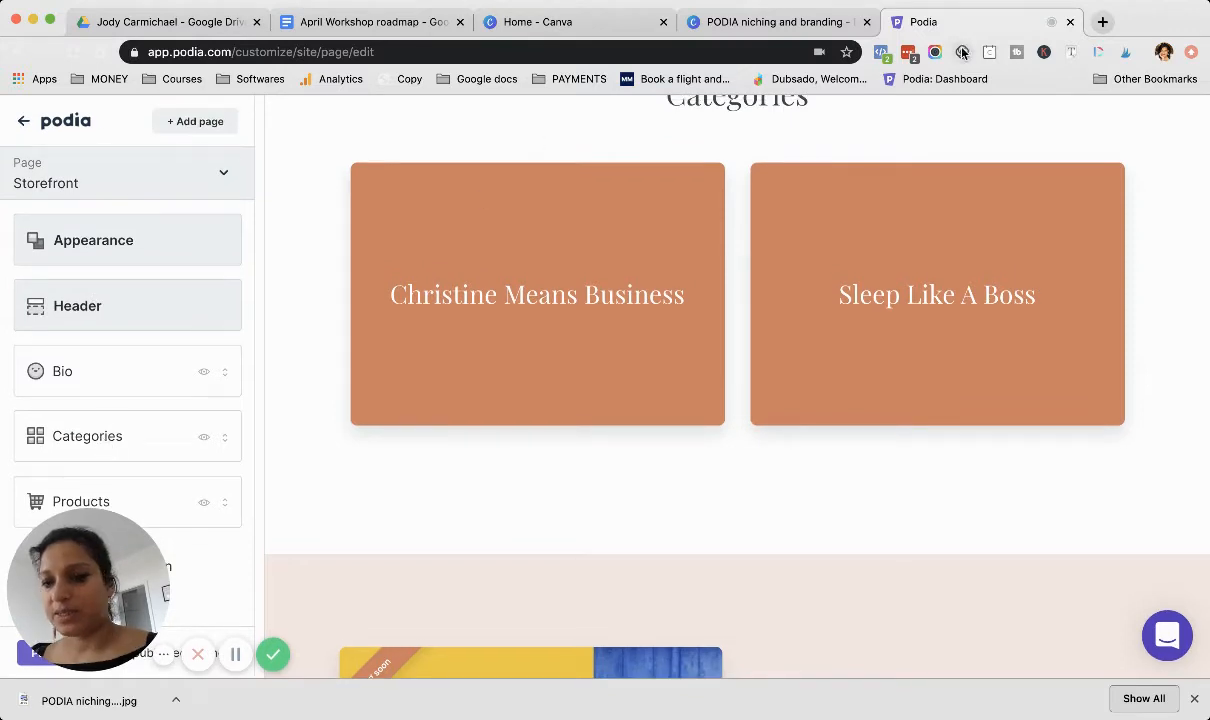
Step: Open the live storefront at store.christinemeansbusiness.com in a new browser tab
{"action": "left_click", "coordinate": [1102, 21]}
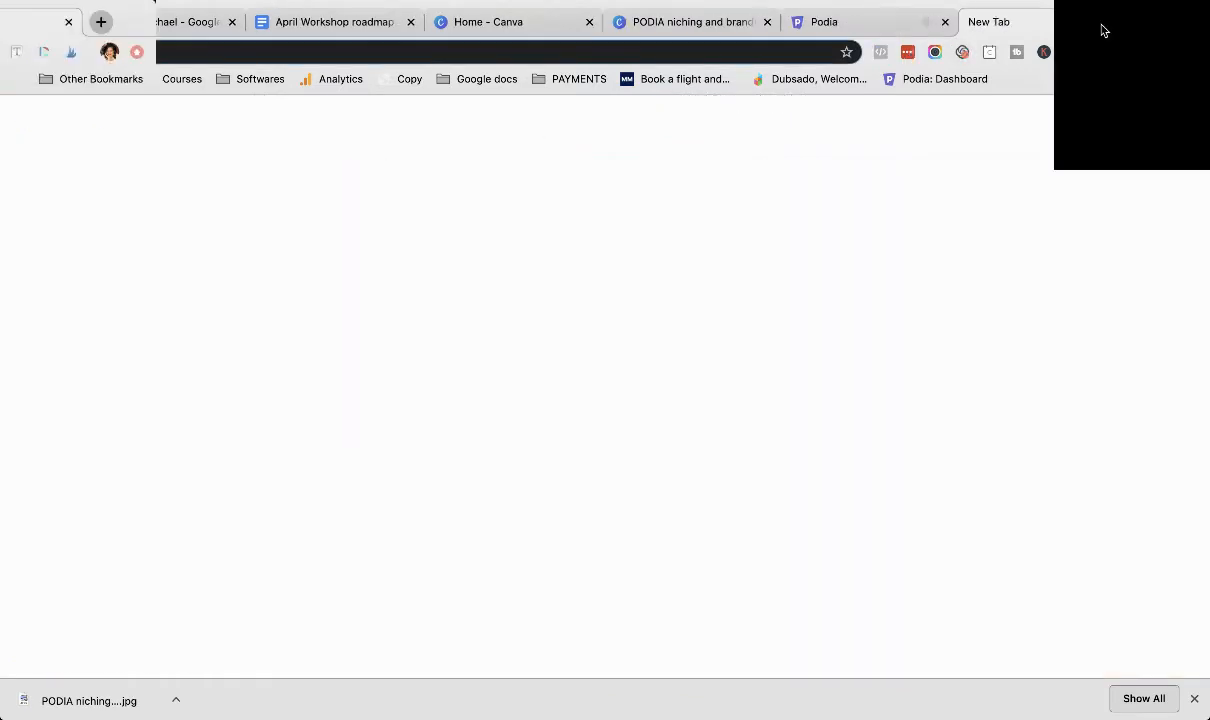
{"action": "type", "text": "s"}
{"action": "key", "text": "Return"}
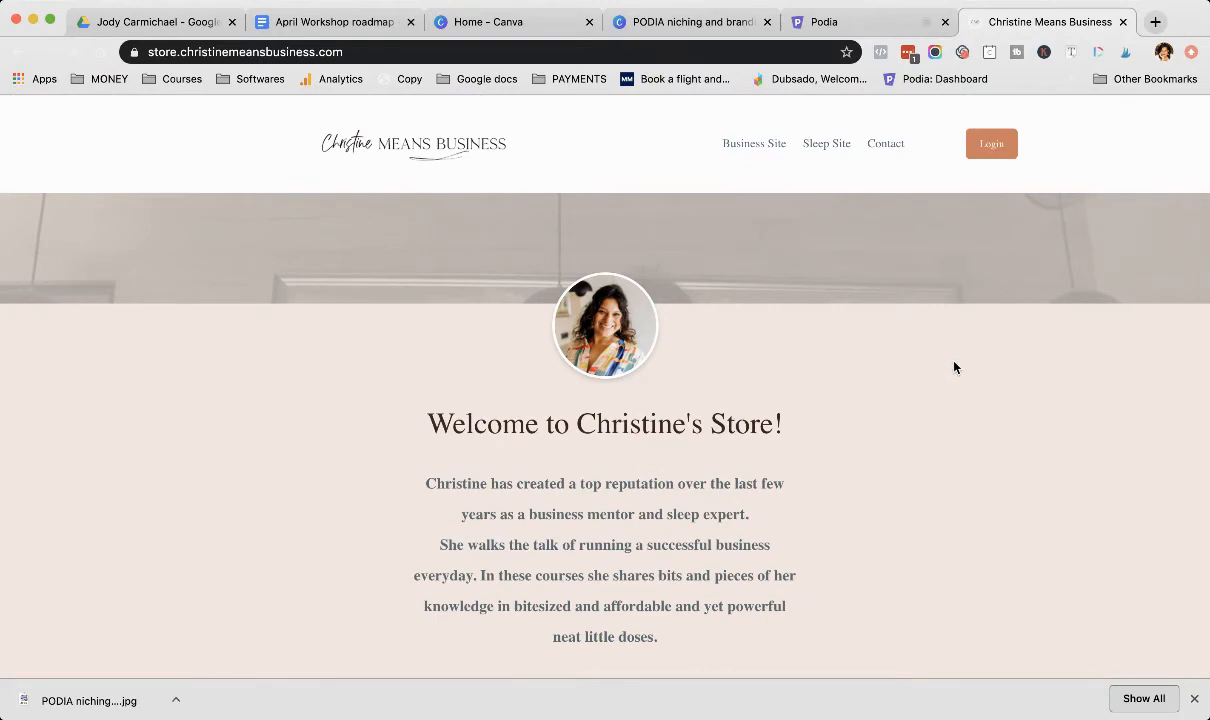
Step: Review the live storefront from the bio through the categories and product listings to the footer
{"action": "scroll", "coordinate": [911, 198], "scroll_direction": "down", "scroll_amount": 6}
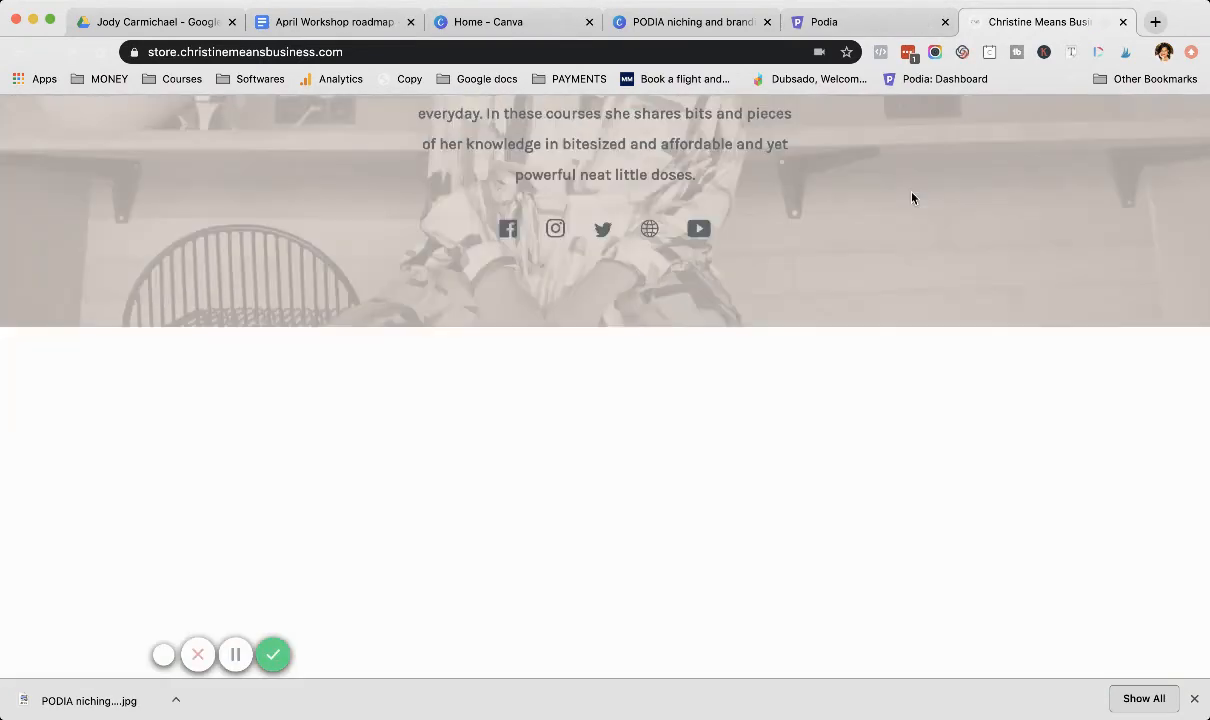
{"action": "scroll", "coordinate": [911, 198], "scroll_direction": "down", "scroll_amount": 2}
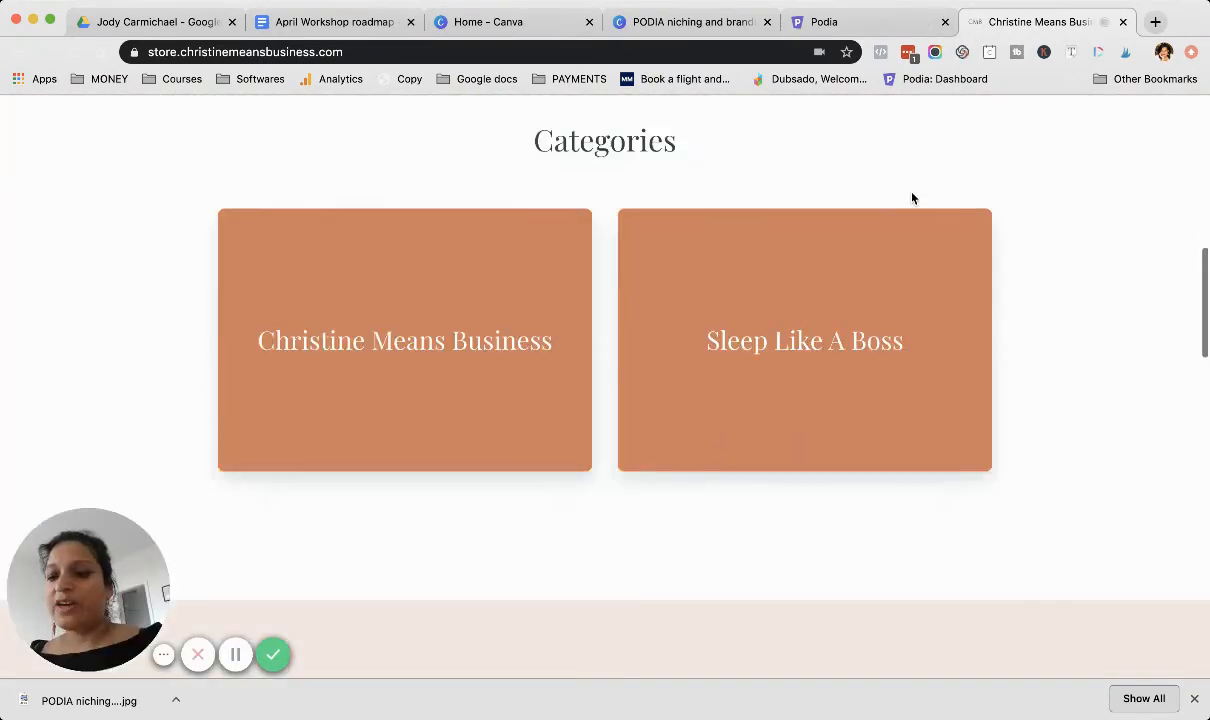
{"action": "scroll", "coordinate": [710, 461], "scroll_direction": "down", "scroll_amount": 6}
{"action": "scroll", "coordinate": [710, 461], "scroll_direction": "down", "scroll_amount": 5}
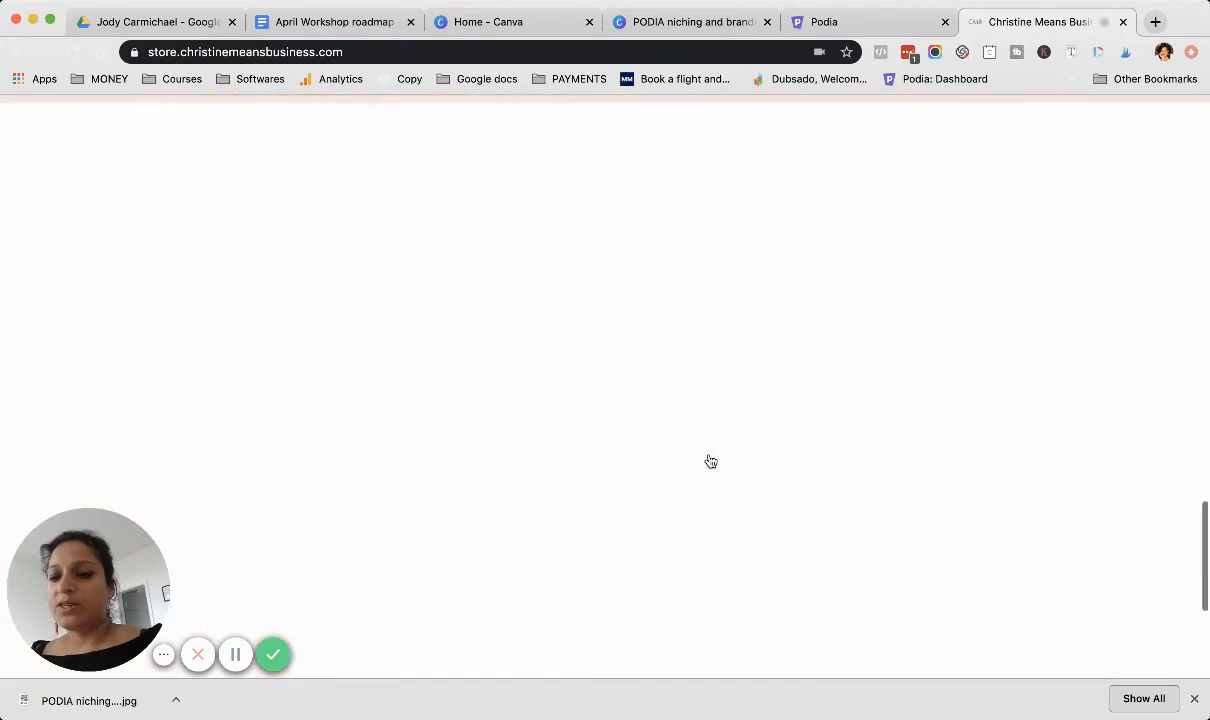
{"action": "scroll", "coordinate": [709, 458], "scroll_direction": "down", "scroll_amount": 2}
{"action": "scroll", "coordinate": [709, 455], "scroll_direction": "down", "scroll_amount": 3}
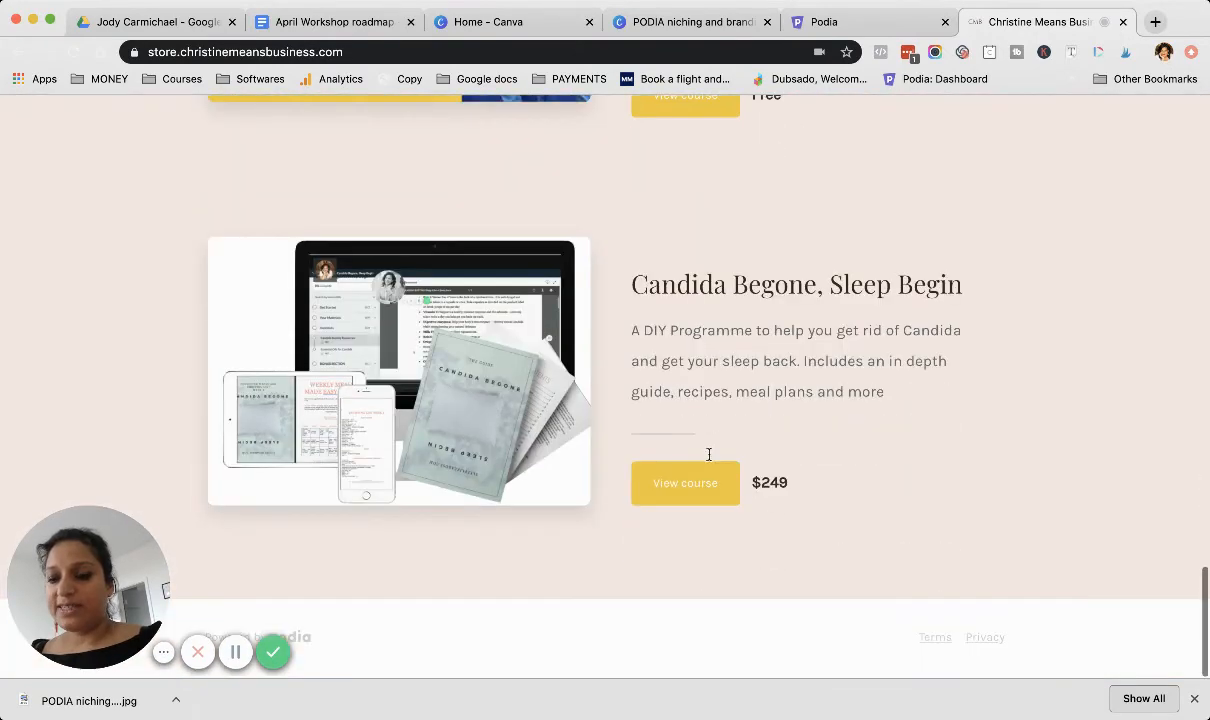
Step: Return to the live storefront's categories and open the Christine Means Business category page
{"action": "scroll", "coordinate": [786, 362], "scroll_direction": "up", "scroll_amount": 3}
{"action": "scroll", "coordinate": [786, 362], "scroll_direction": "up", "scroll_amount": 14}
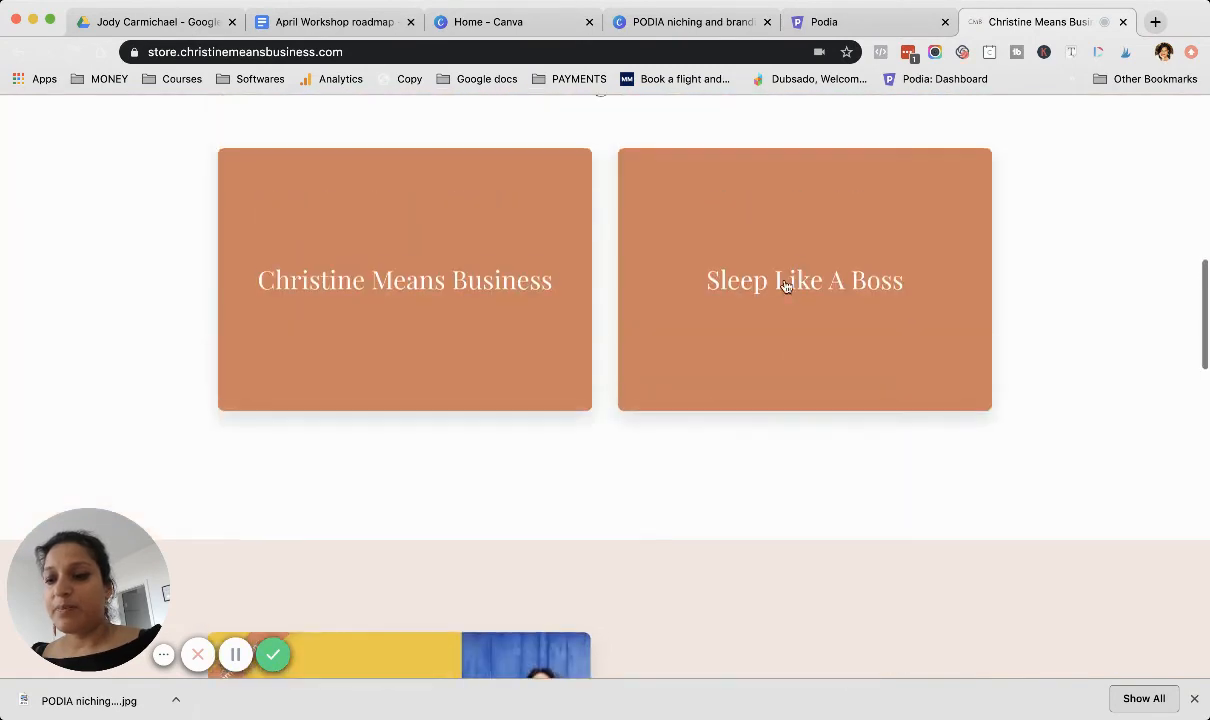
{"action": "left_click", "coordinate": [459, 287]}
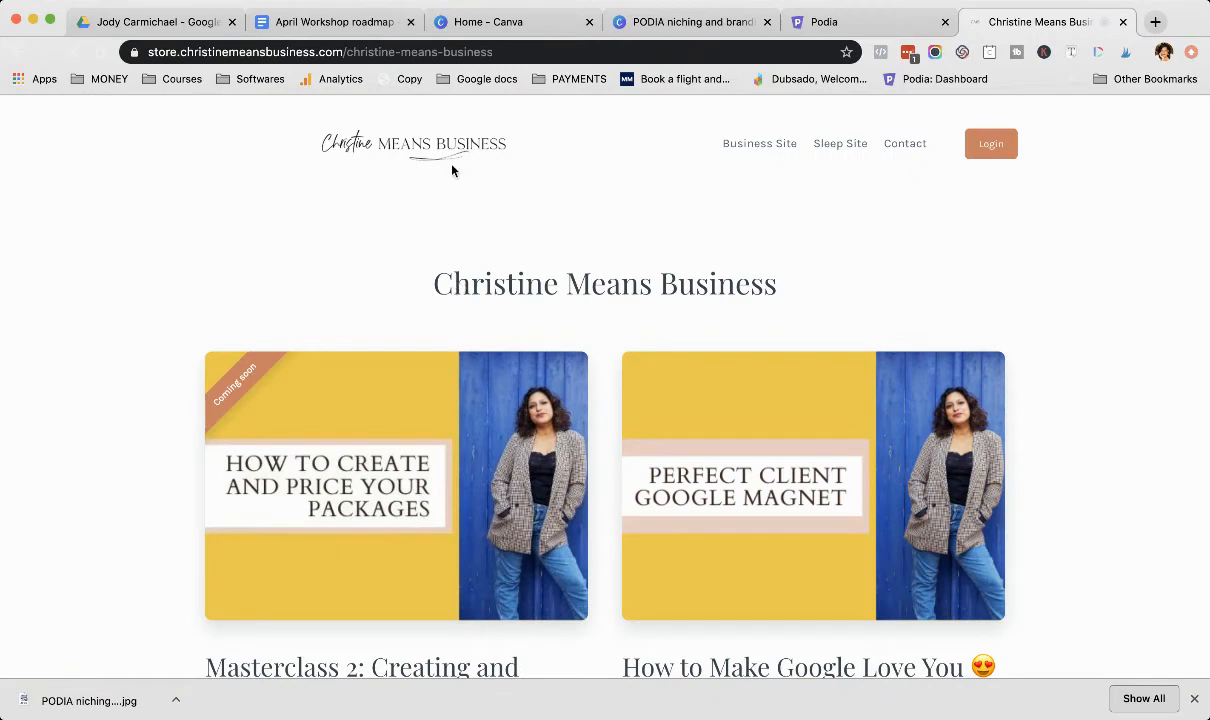
Step: Inspect the Christine Means Business category page's web address and look through the products it lists
{"action": "left_click", "coordinate": [516, 51]}
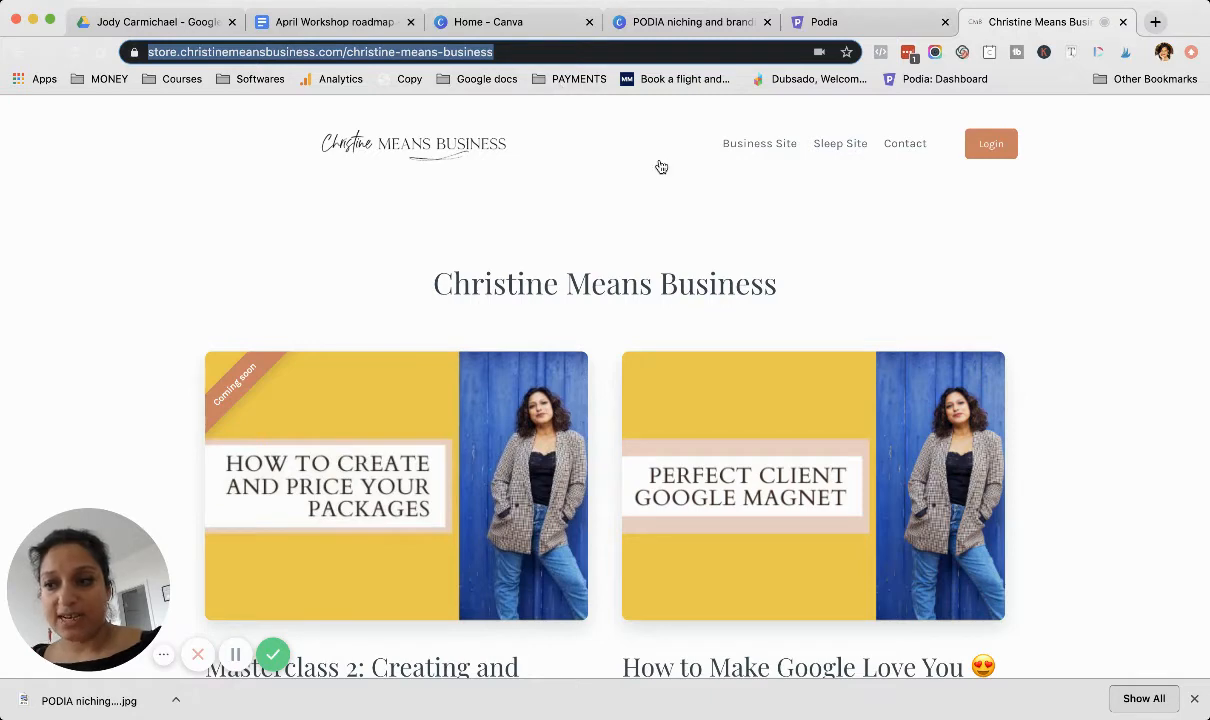
{"action": "scroll", "coordinate": [875, 335], "scroll_direction": "down", "scroll_amount": 8}
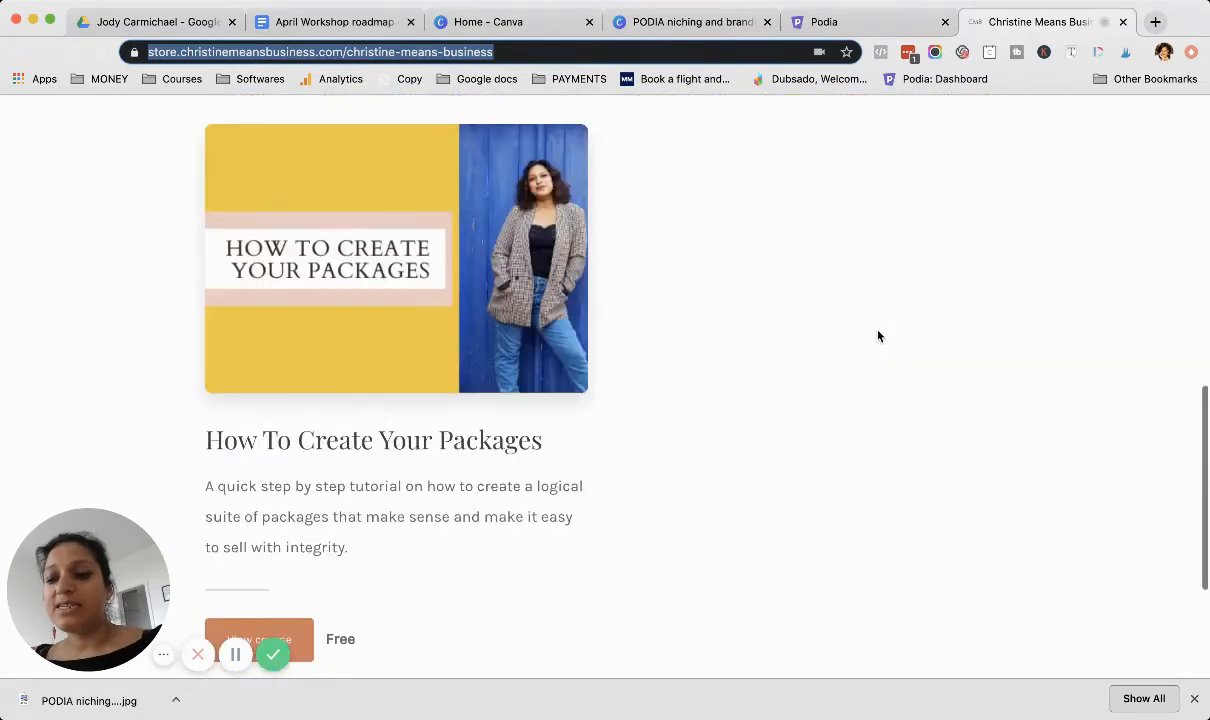
{"action": "scroll", "coordinate": [878, 336], "scroll_direction": "up", "scroll_amount": 10}
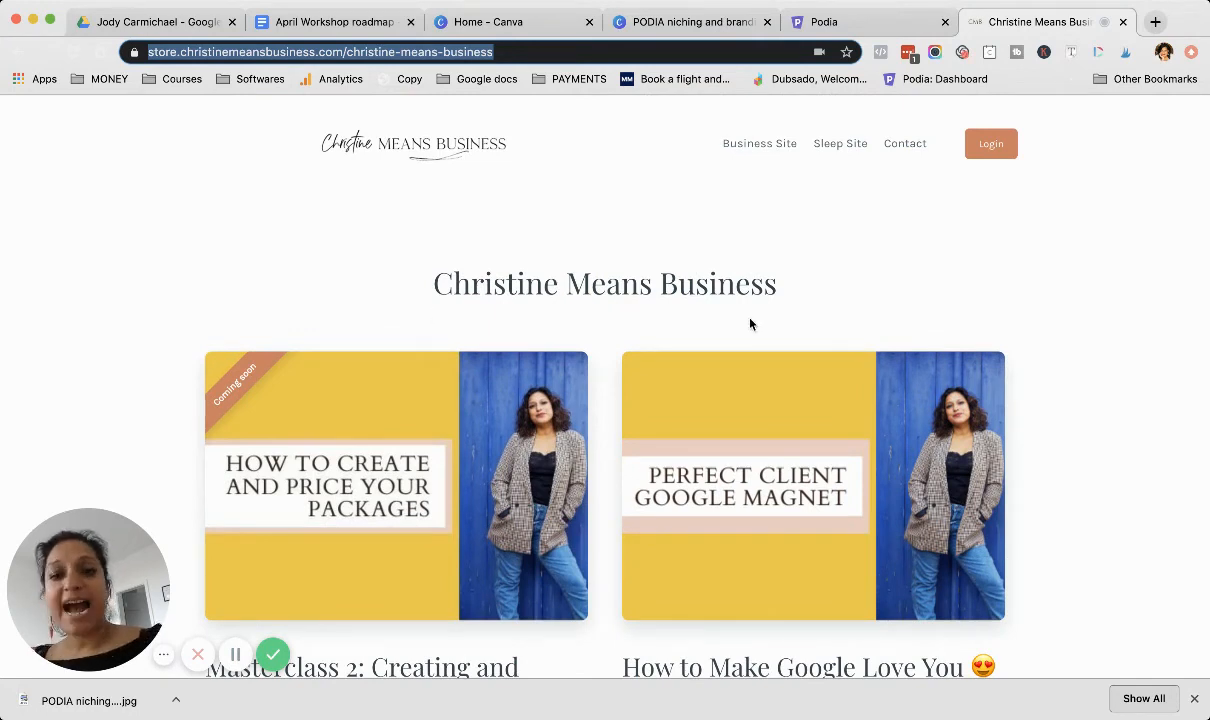
Step: Return to the Podia storefront editor and review the preview's category cards and product listings down to the footer
{"action": "left_click", "coordinate": [864, 27]}
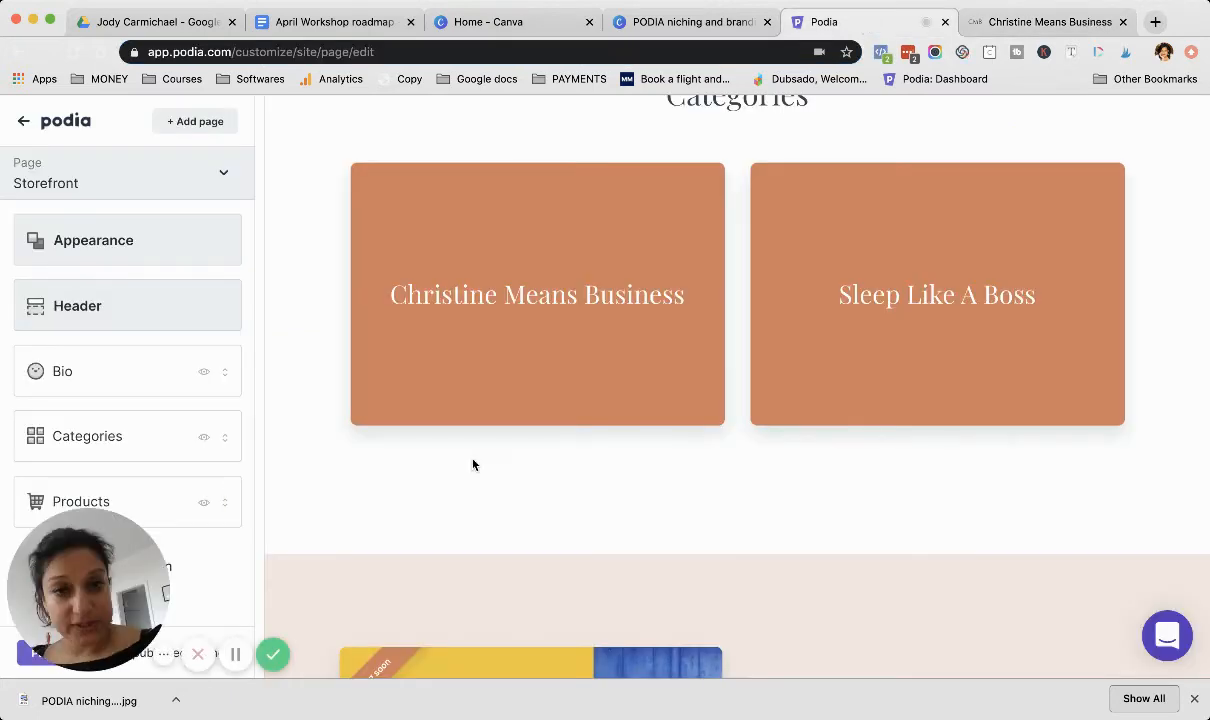
{"action": "scroll", "coordinate": [474, 464], "scroll_direction": "down", "scroll_amount": 3}
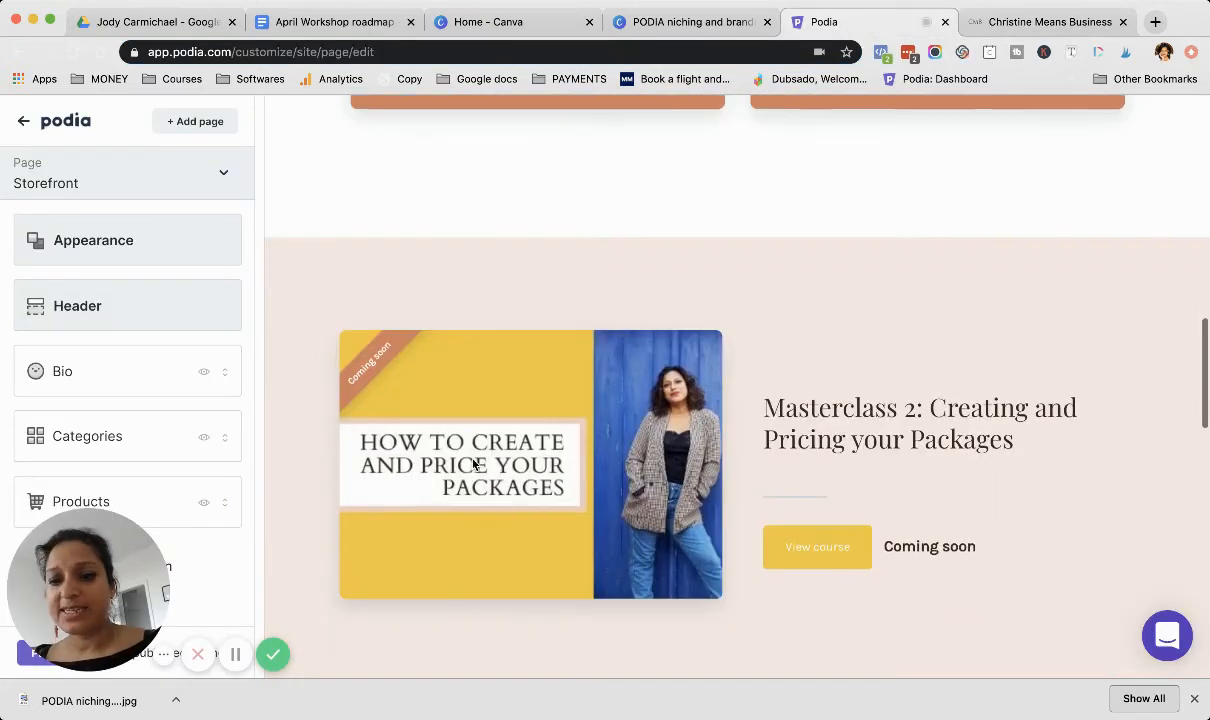
{"action": "scroll", "coordinate": [474, 464], "scroll_direction": "up", "scroll_amount": 2}
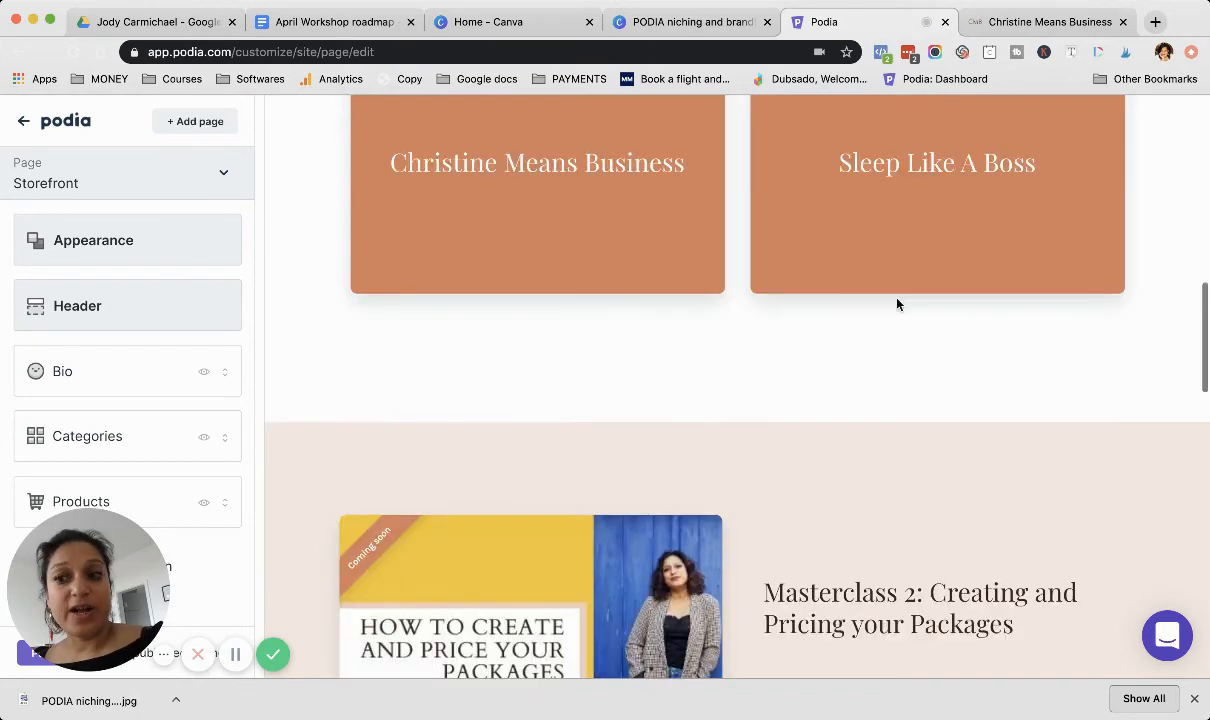
{"action": "scroll", "coordinate": [535, 348], "scroll_direction": "down", "scroll_amount": 2}
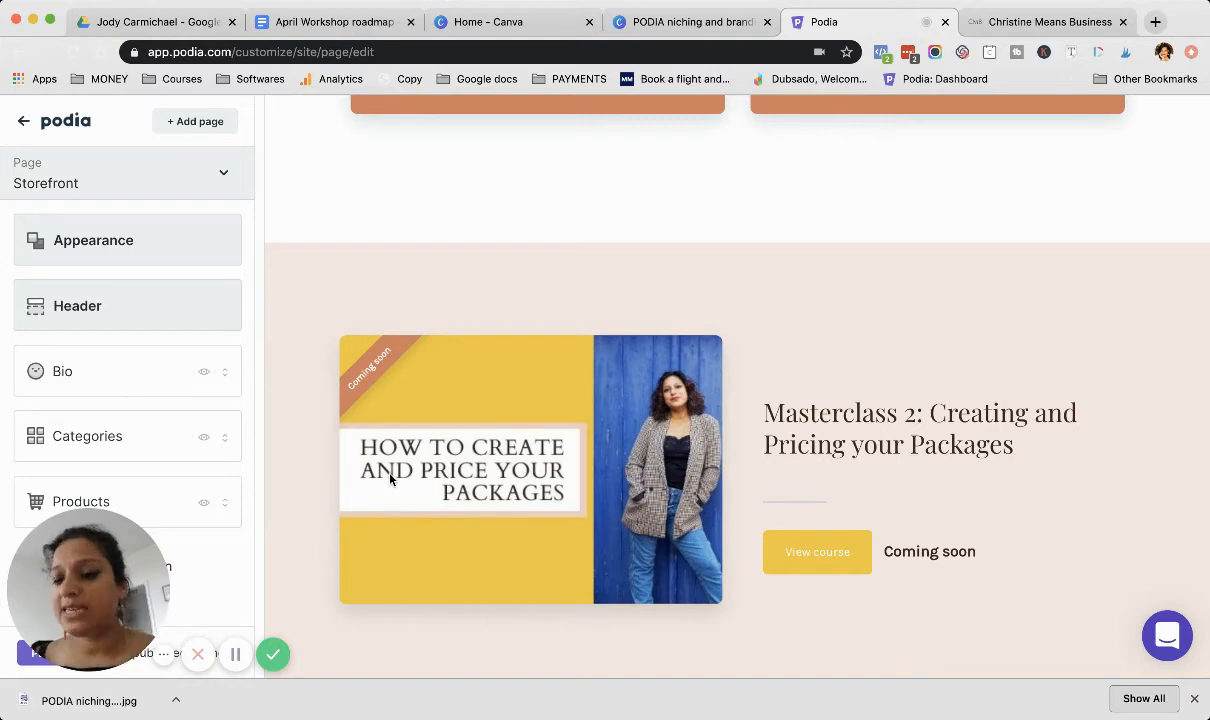
{"action": "scroll", "coordinate": [390, 480], "scroll_direction": "down", "scroll_amount": 6}
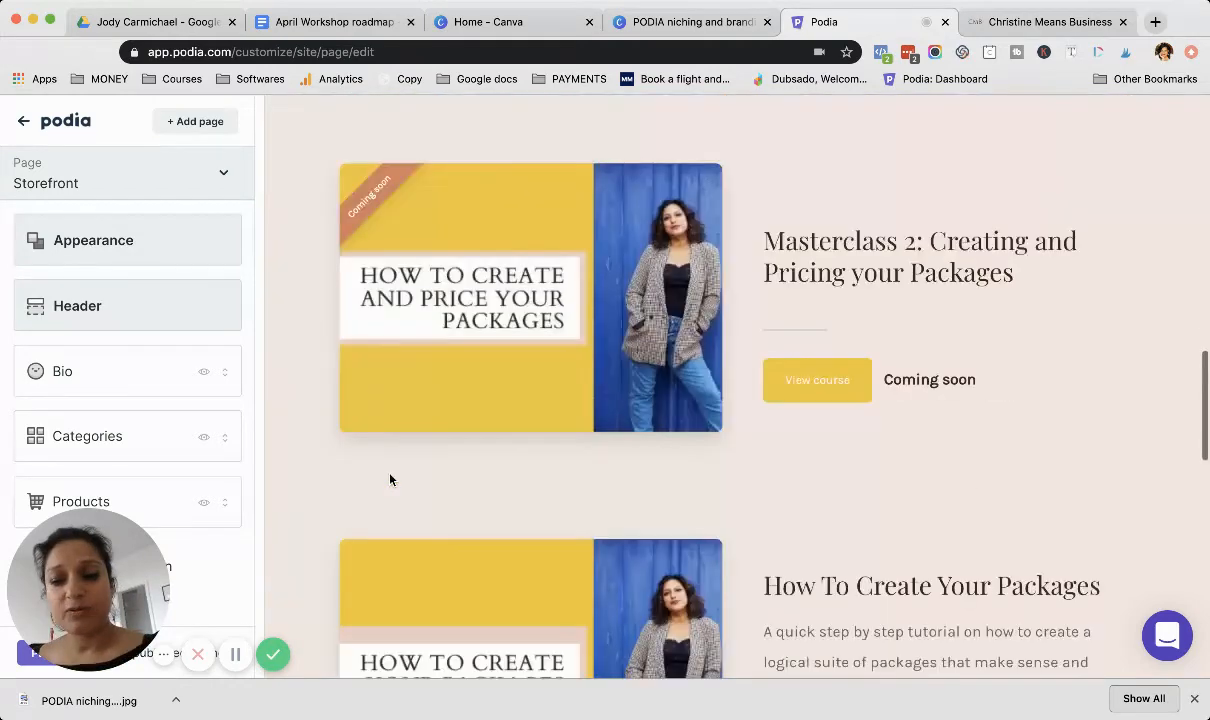
{"action": "scroll", "coordinate": [390, 480], "scroll_direction": "down", "scroll_amount": 5}
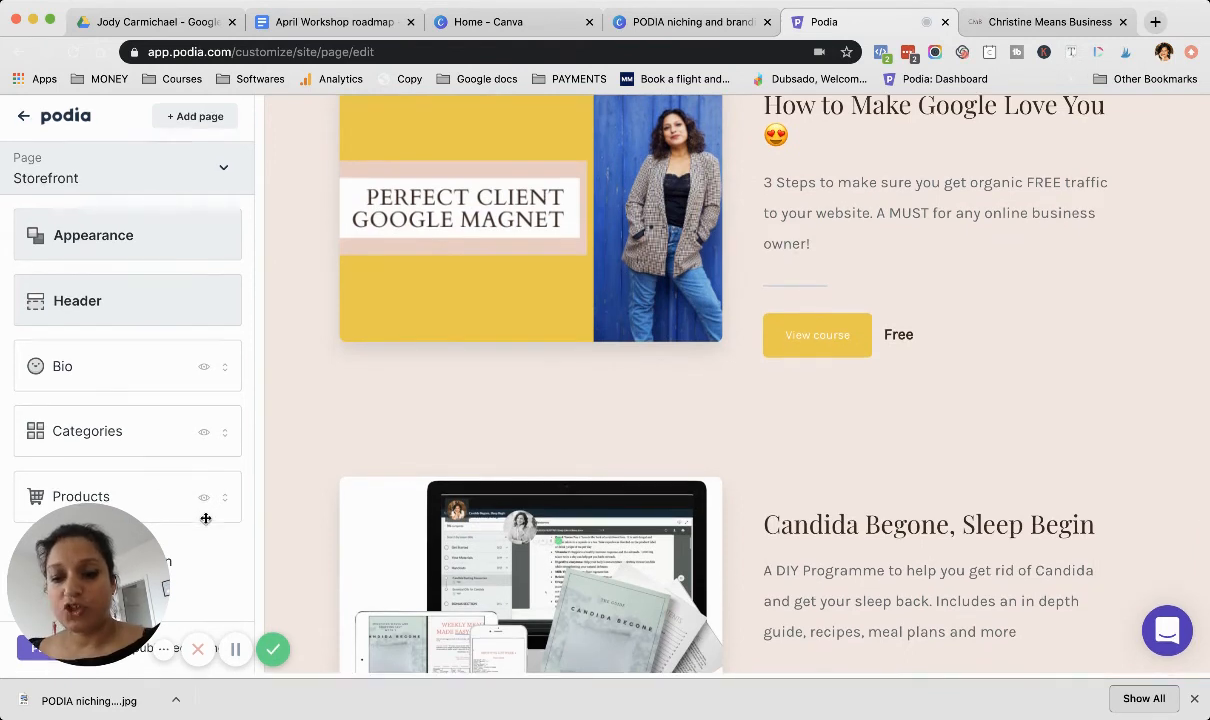
{"action": "scroll", "coordinate": [540, 470], "scroll_direction": "down", "scroll_amount": 3}
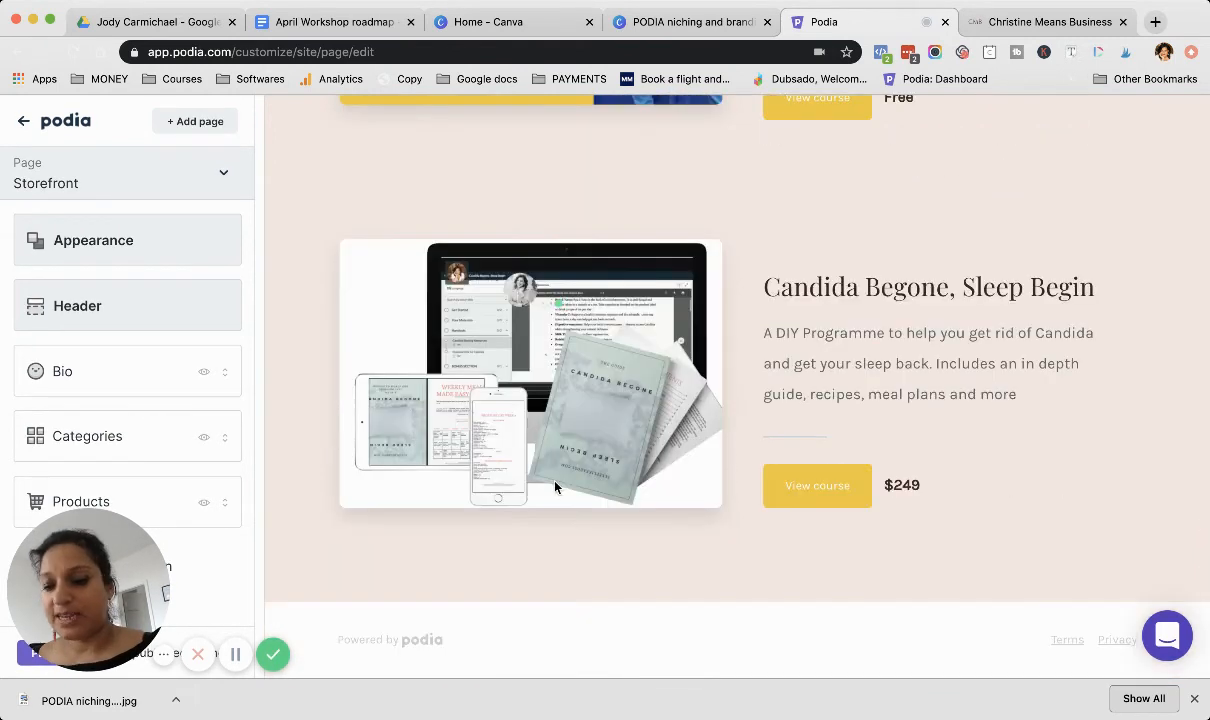
{"action": "scroll", "coordinate": [556, 487], "scroll_direction": "up", "scroll_amount": 15}
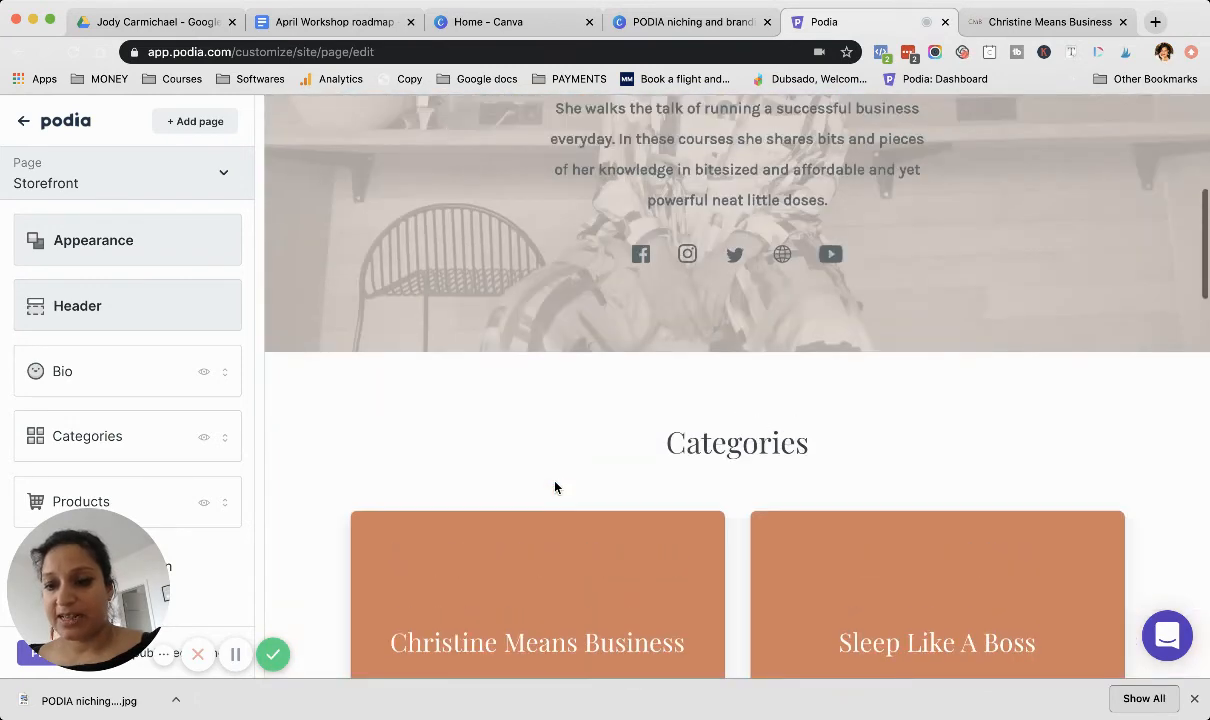
{"action": "scroll", "coordinate": [556, 487], "scroll_direction": "down", "scroll_amount": 8}
{"action": "scroll", "coordinate": [556, 487], "scroll_direction": "down", "scroll_amount": 7}
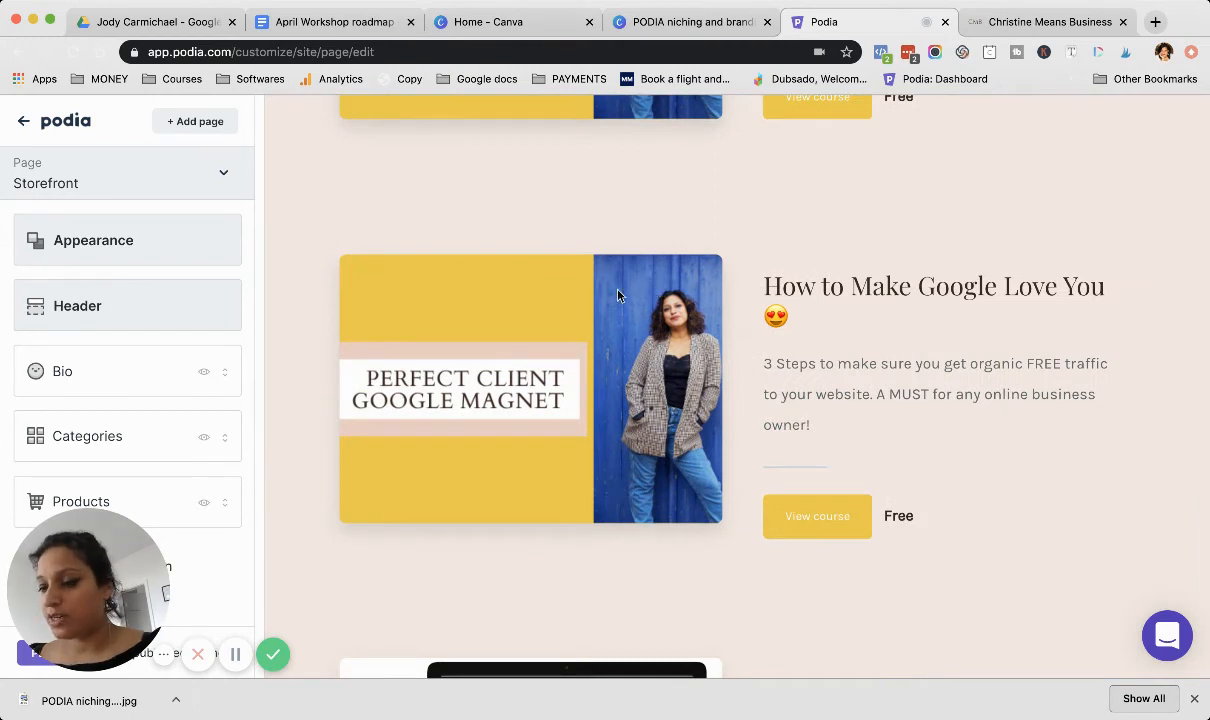
Step: Switch the editor to the How to Make Google Love You product page and look over its opening banner
{"action": "left_click", "coordinate": [224, 173]}
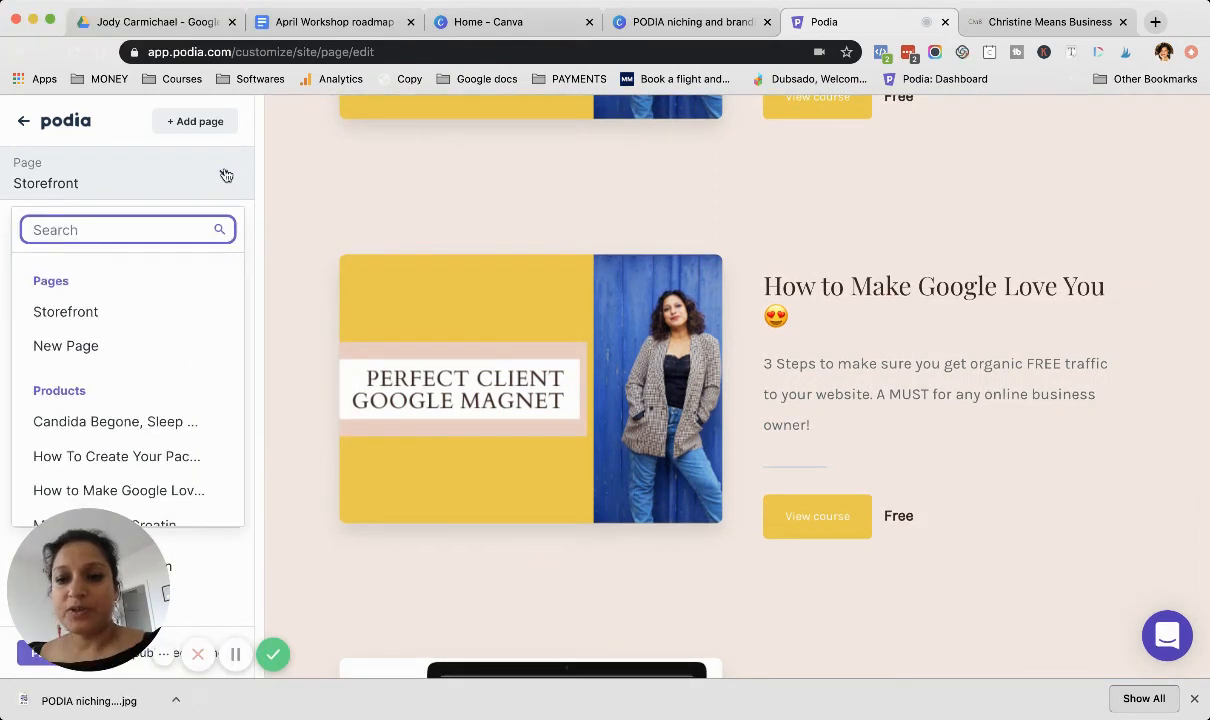
{"action": "scroll", "coordinate": [145, 375], "scroll_direction": "down", "scroll_amount": 3}
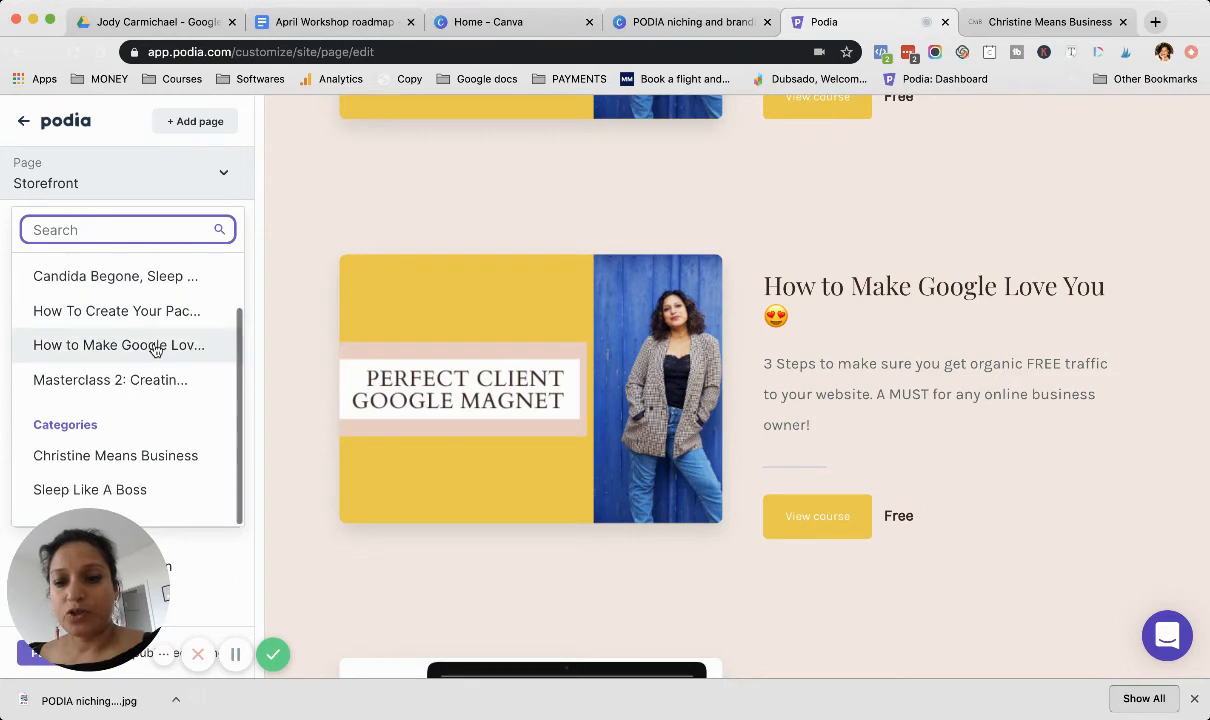
{"action": "left_click", "coordinate": [155, 345]}
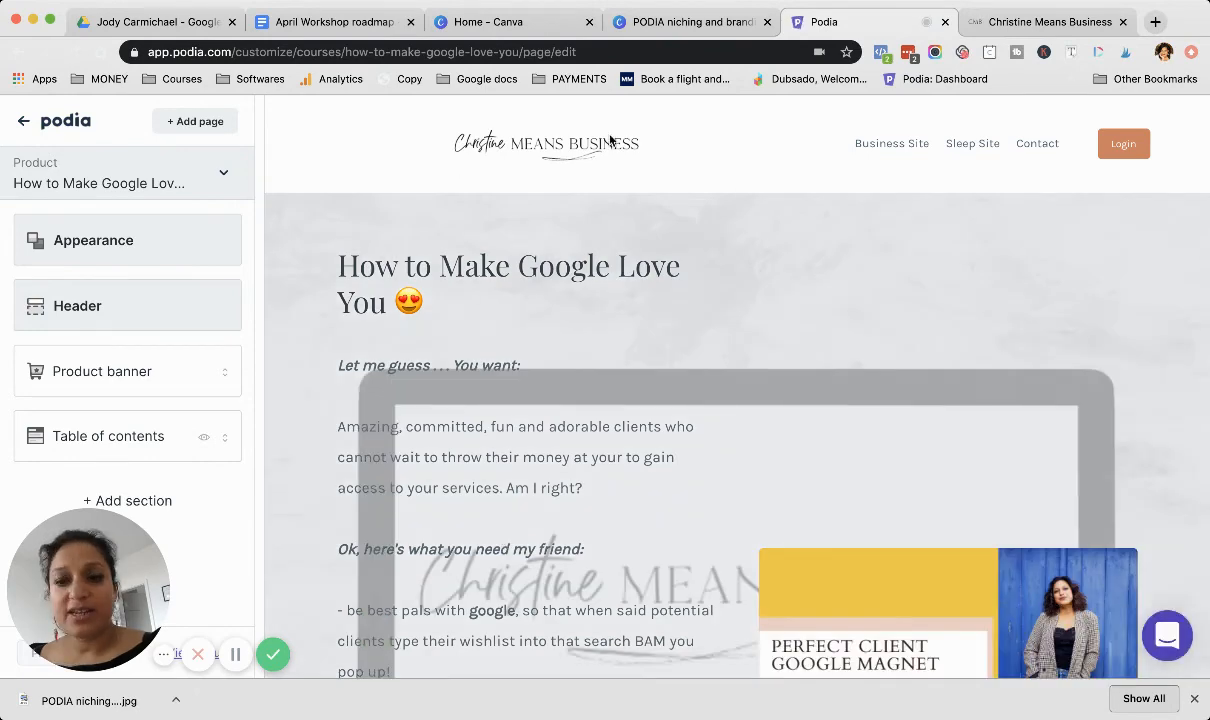
{"action": "scroll", "coordinate": [532, 354], "scroll_direction": "down", "scroll_amount": 3}
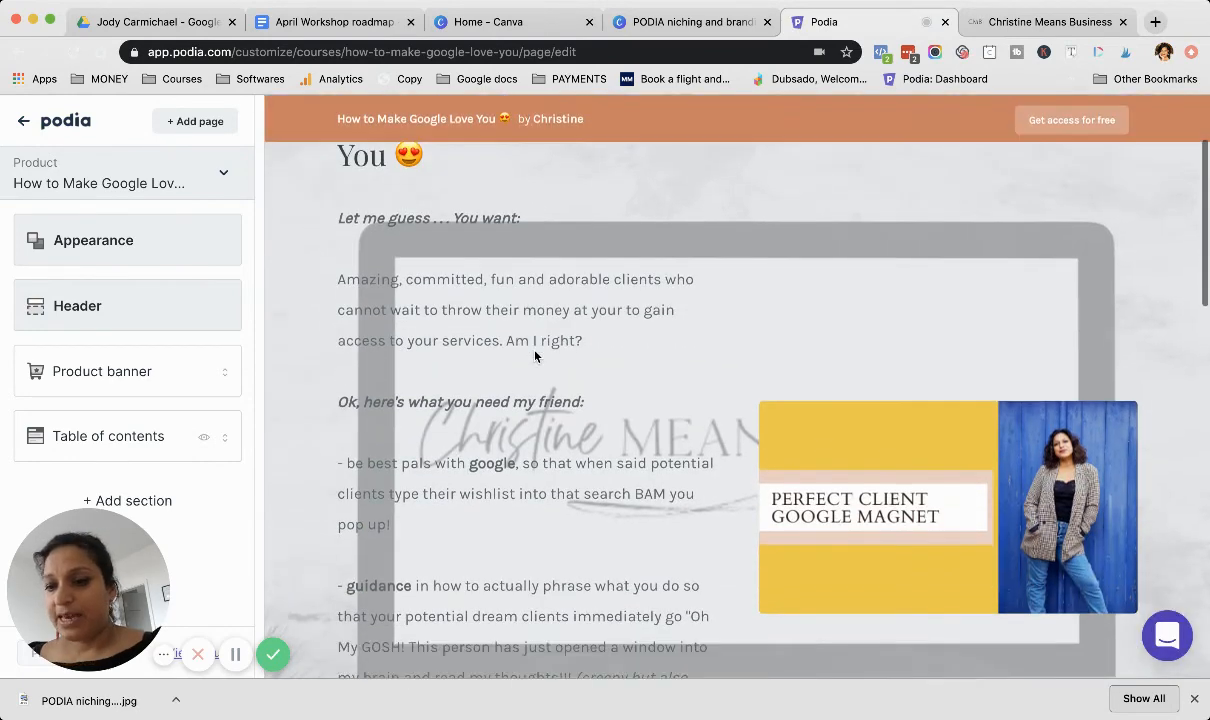
{"action": "scroll", "coordinate": [535, 356], "scroll_direction": "up", "scroll_amount": 1}
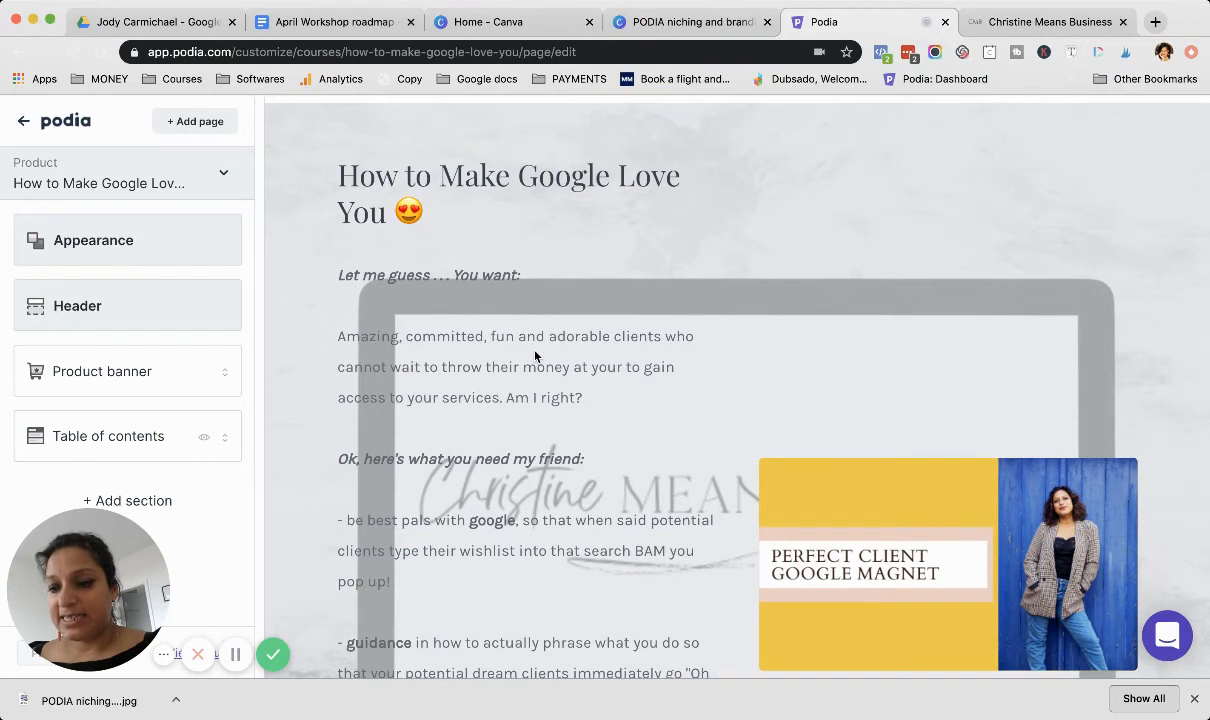
{"action": "scroll", "coordinate": [535, 356], "scroll_direction": "down", "scroll_amount": 1}
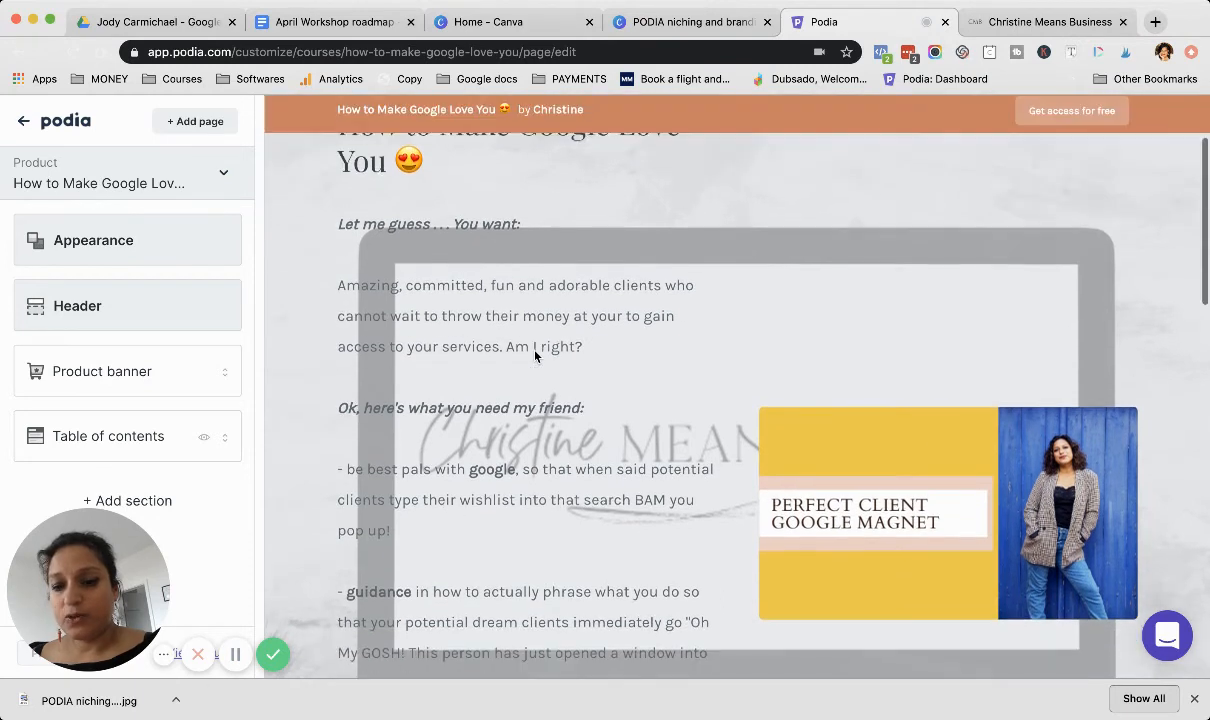
Step: Inspect the product page's Header settings, including the Business Site menu item, and return to the section list
{"action": "left_click", "coordinate": [155, 308]}
{"action": "left_click", "coordinate": [128, 394]}
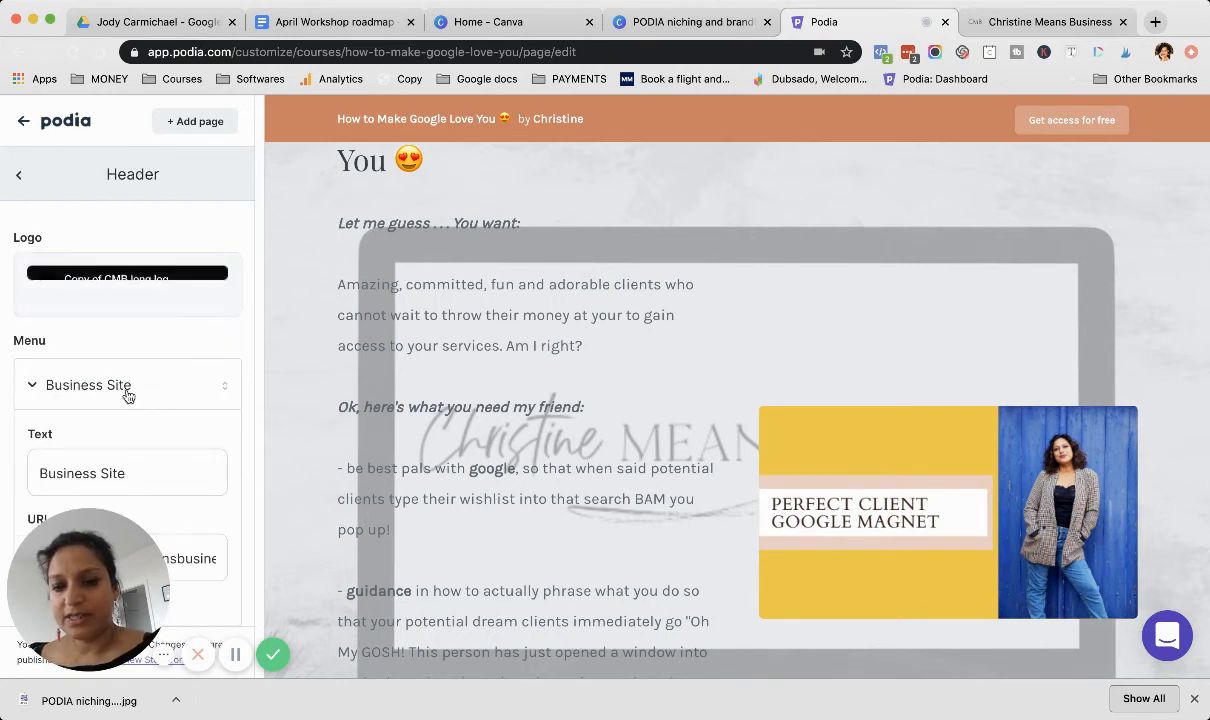
{"action": "left_click", "coordinate": [127, 394]}
{"action": "left_click", "coordinate": [19, 176]}
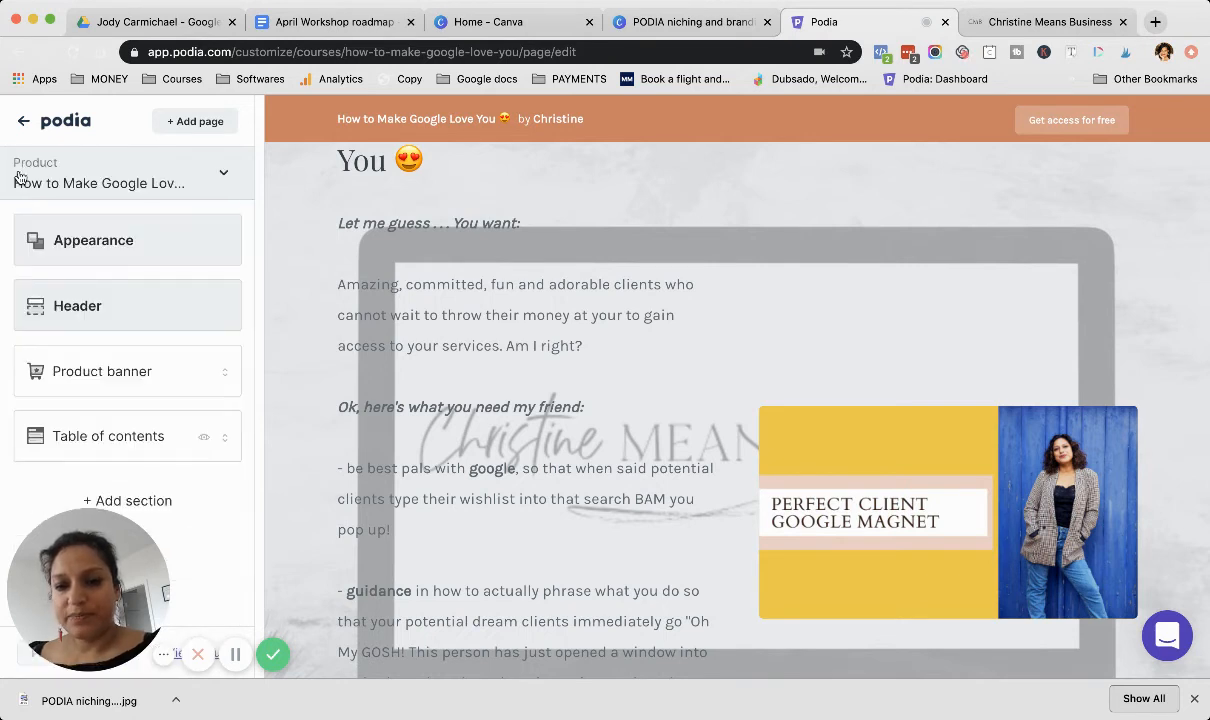
Step: Open the Product banner settings and review the text, image, video, background image and appearance options
{"action": "left_click", "coordinate": [140, 372]}
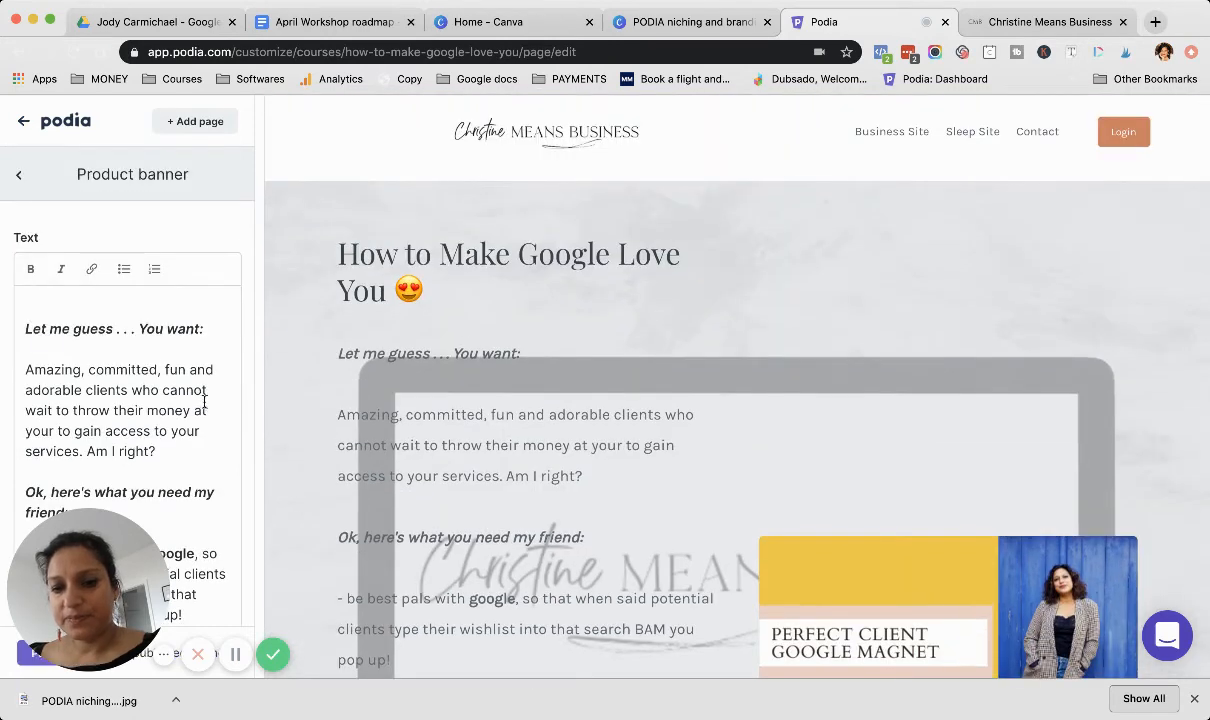
{"action": "scroll", "coordinate": [502, 410], "scroll_direction": "down", "scroll_amount": 2}
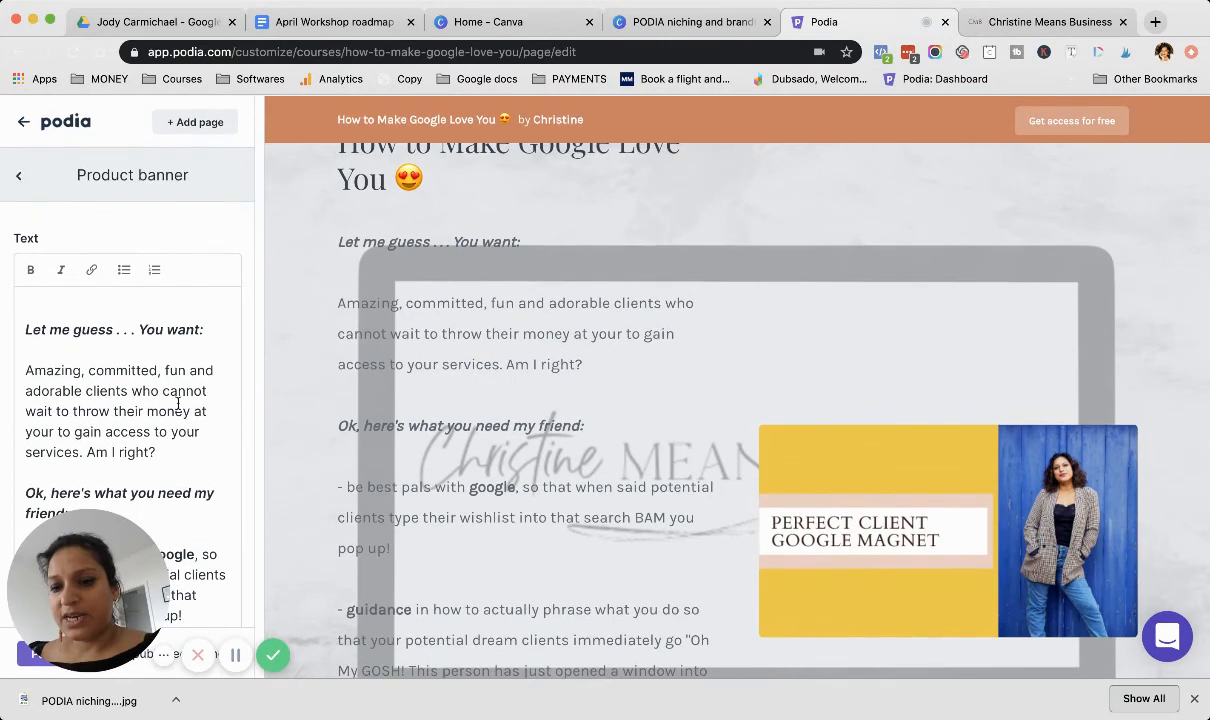
{"action": "scroll", "coordinate": [178, 404], "scroll_direction": "down", "scroll_amount": 2}
{"action": "scroll", "coordinate": [178, 404], "scroll_direction": "down", "scroll_amount": 1}
{"action": "scroll", "coordinate": [390, 280], "scroll_direction": "up", "scroll_amount": 3}
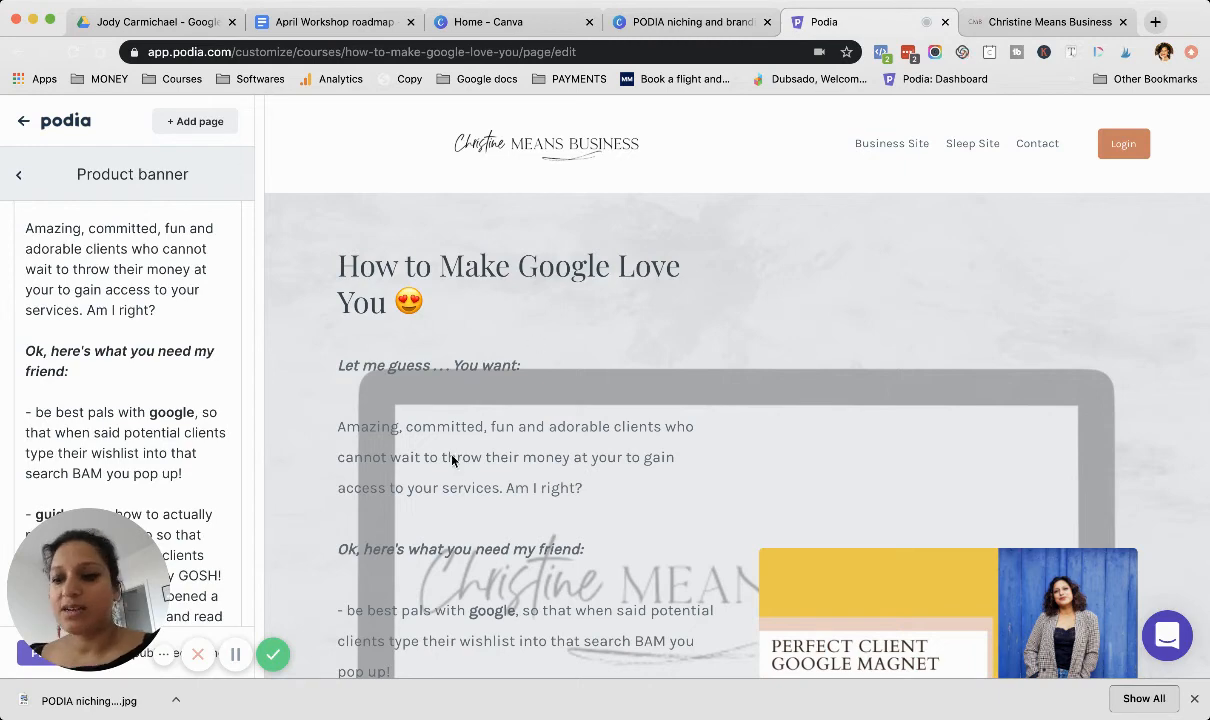
{"action": "scroll", "coordinate": [452, 460], "scroll_direction": "down", "scroll_amount": 2}
{"action": "scroll", "coordinate": [162, 410], "scroll_direction": "down", "scroll_amount": 5}
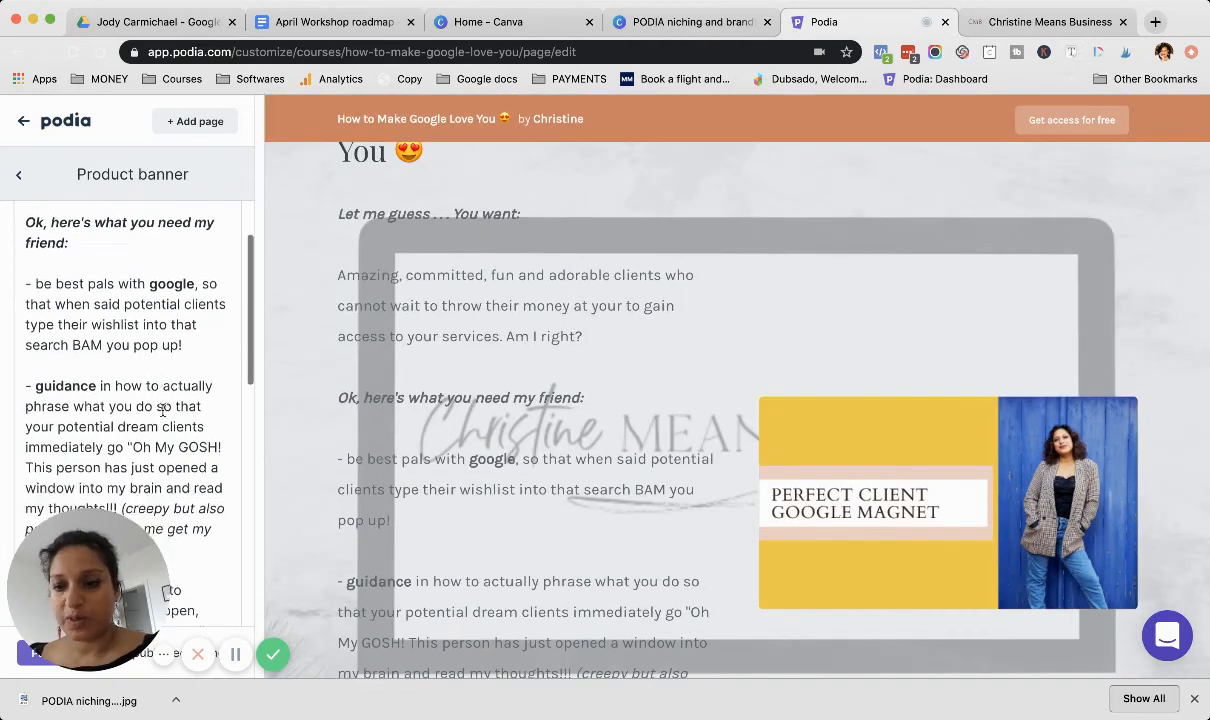
{"action": "scroll", "coordinate": [162, 410], "scroll_direction": "down", "scroll_amount": 8}
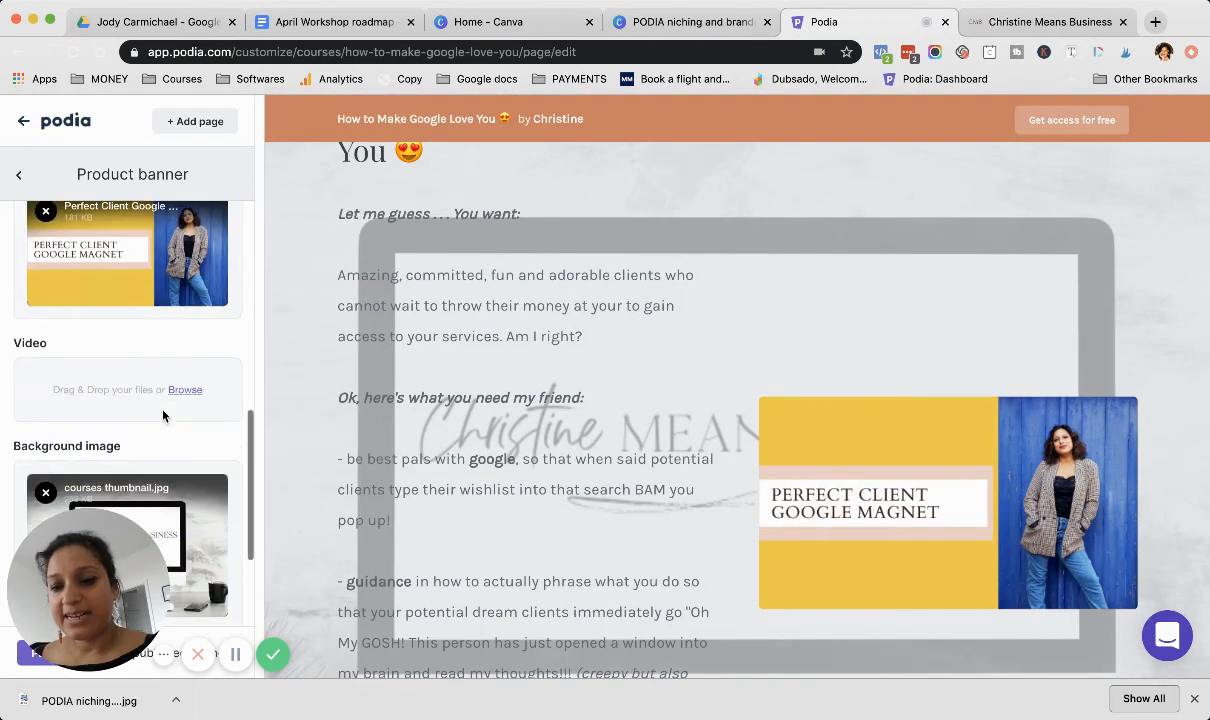
{"action": "scroll", "coordinate": [540, 410], "scroll_direction": "down", "scroll_amount": 3}
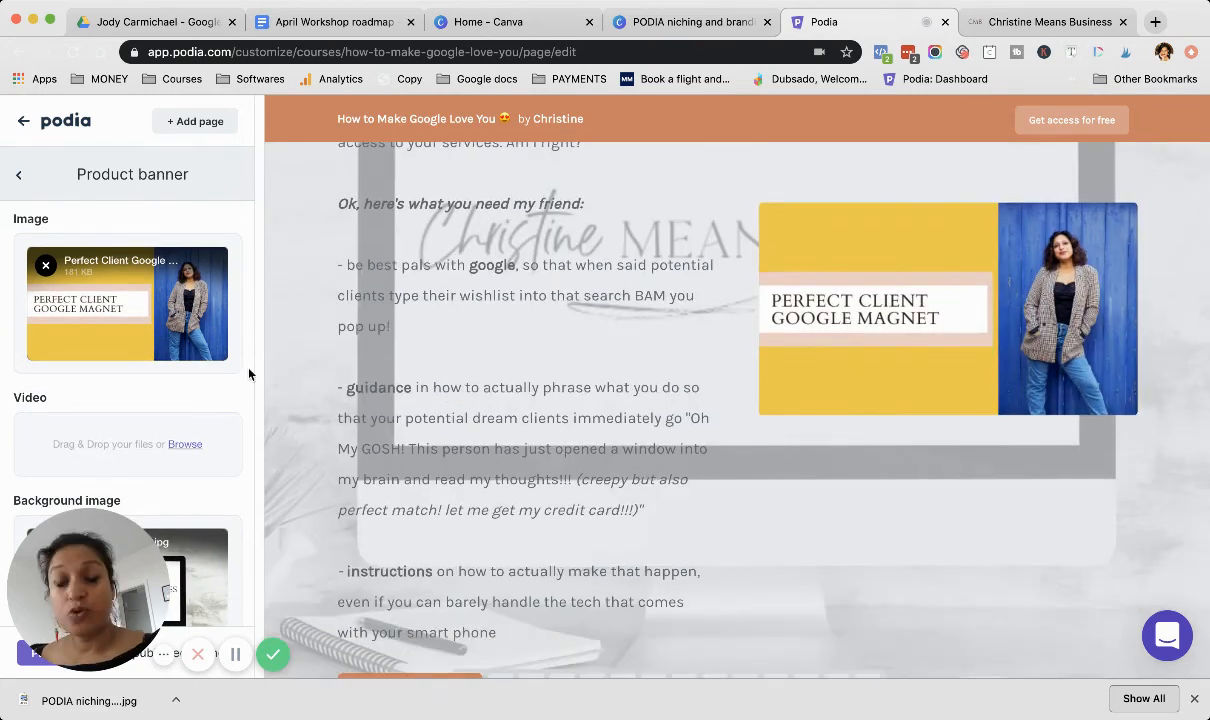
{"action": "scroll", "coordinate": [216, 410], "scroll_direction": "down", "scroll_amount": 5}
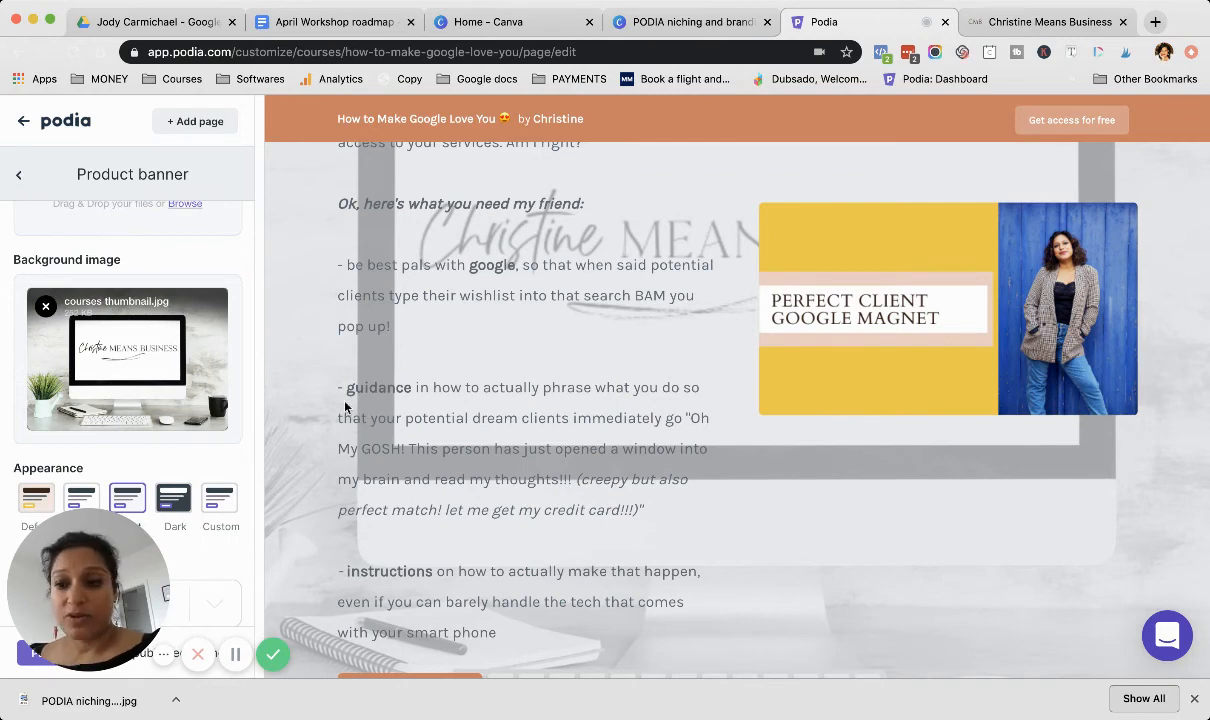
Step: Review the How to Make Google Love You page preview from the banner down to What's included and Contents
{"action": "scroll", "coordinate": [368, 424], "scroll_direction": "down", "scroll_amount": 1}
{"action": "scroll", "coordinate": [787, 340], "scroll_direction": "up", "scroll_amount": 4}
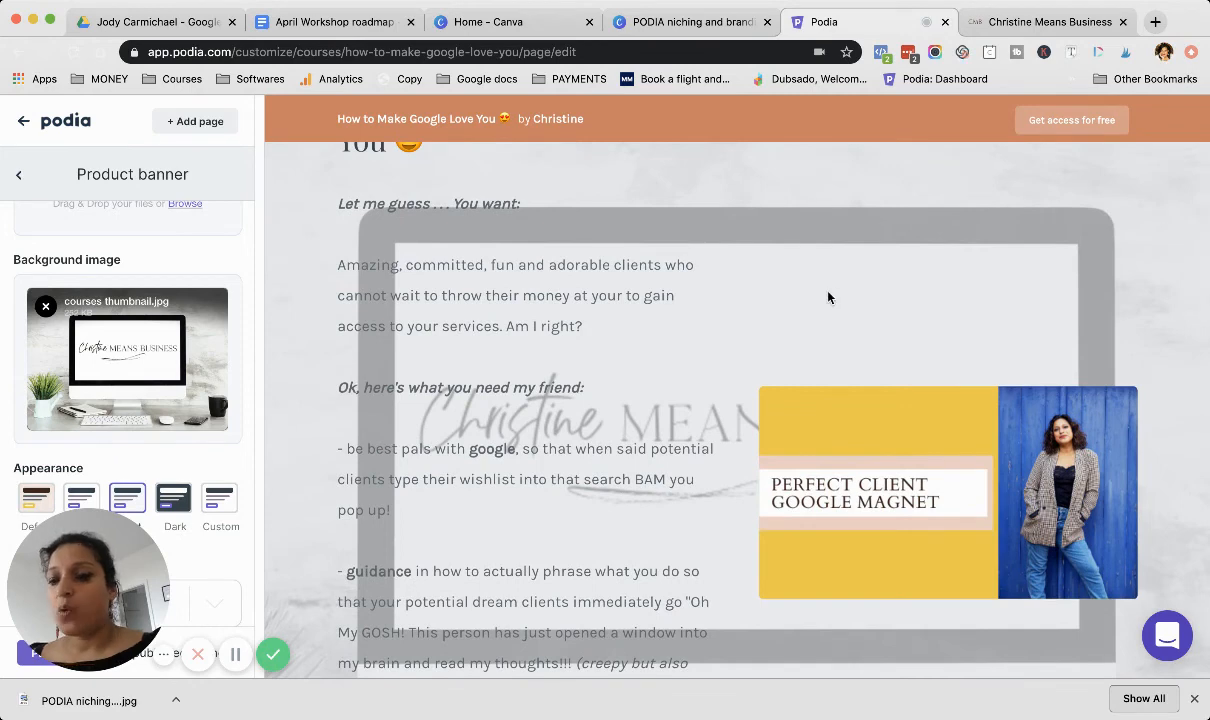
{"action": "scroll", "coordinate": [556, 335], "scroll_direction": "up", "scroll_amount": 3}
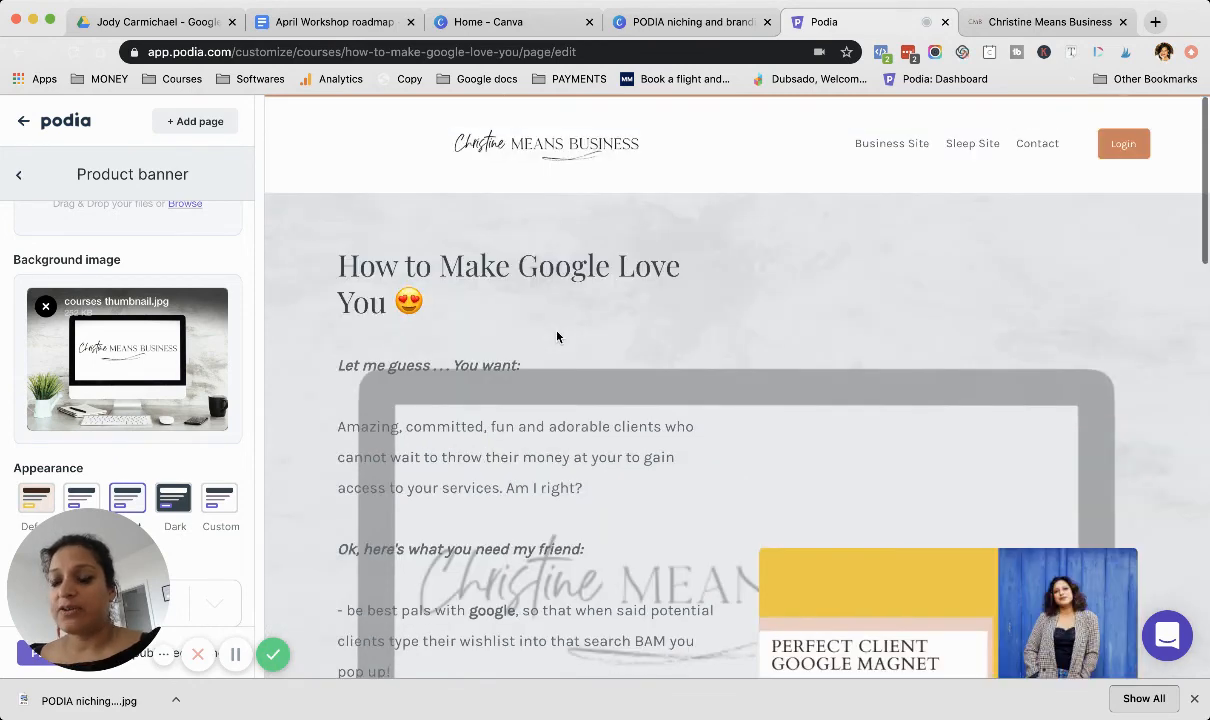
{"action": "scroll", "coordinate": [600, 320], "scroll_direction": "down", "scroll_amount": 12}
{"action": "scroll", "coordinate": [675, 295], "scroll_direction": "down", "scroll_amount": 2}
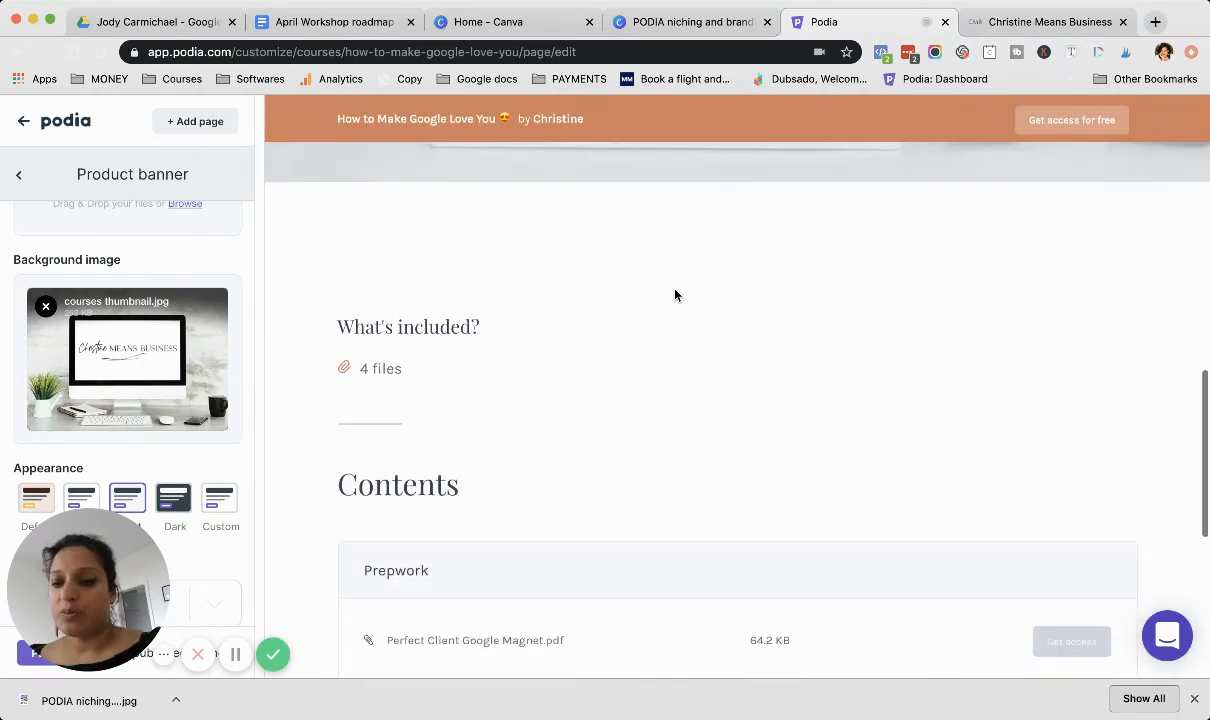
{"action": "scroll", "coordinate": [675, 295], "scroll_direction": "up", "scroll_amount": 3}
{"action": "scroll", "coordinate": [675, 295], "scroll_direction": "down", "scroll_amount": 3}
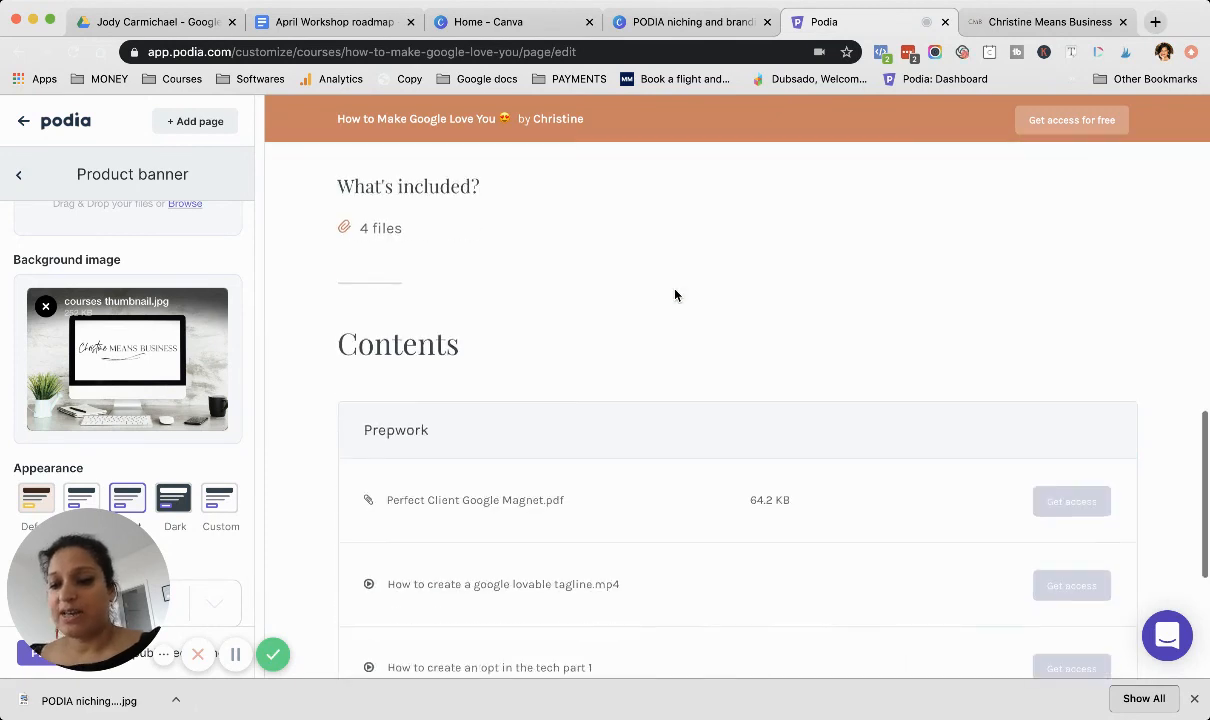
Step: Leave the Product banner settings and switch the editor to the Masterclass 2: Creating and Pricing your Packages product page
{"action": "left_click", "coordinate": [20, 177]}
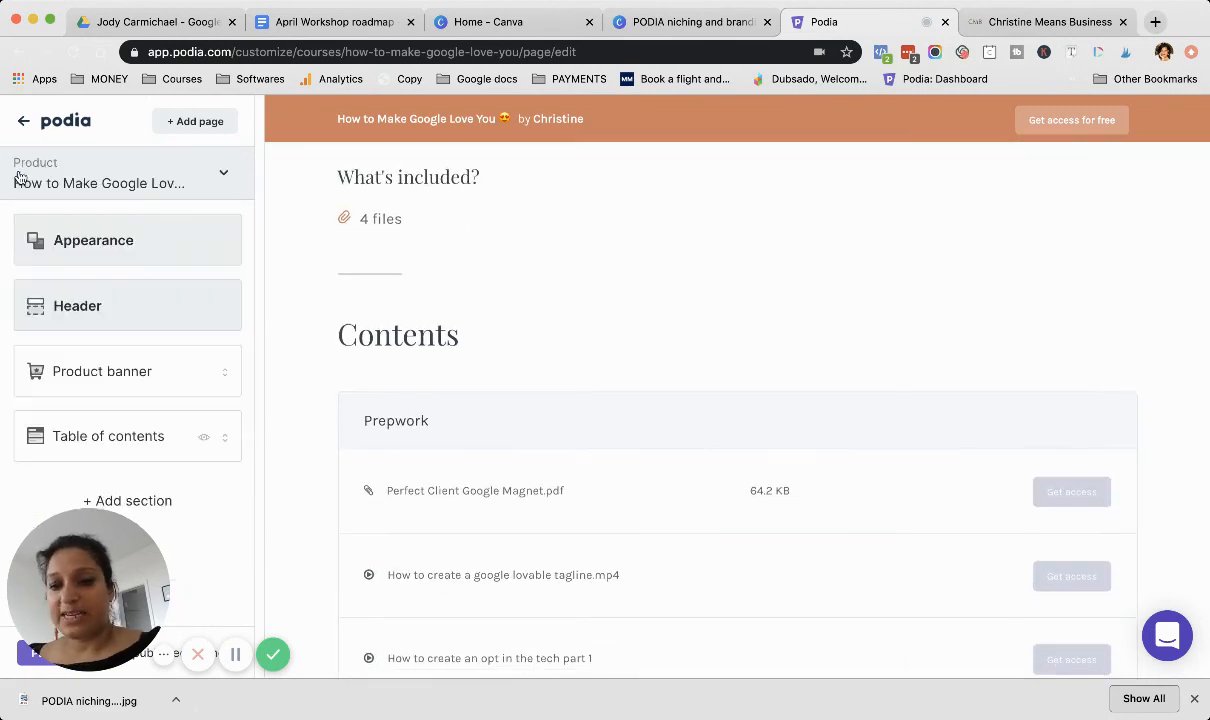
{"action": "left_click", "coordinate": [222, 180]}
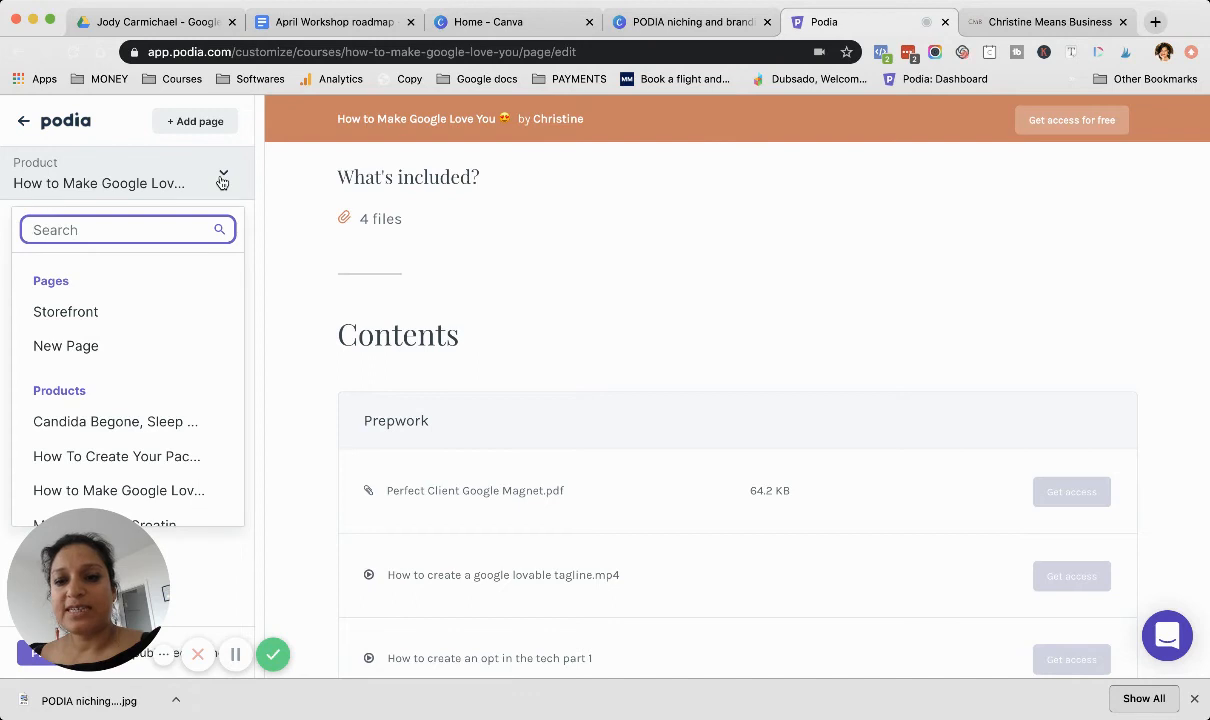
{"action": "scroll", "coordinate": [155, 415], "scroll_direction": "down", "scroll_amount": 3}
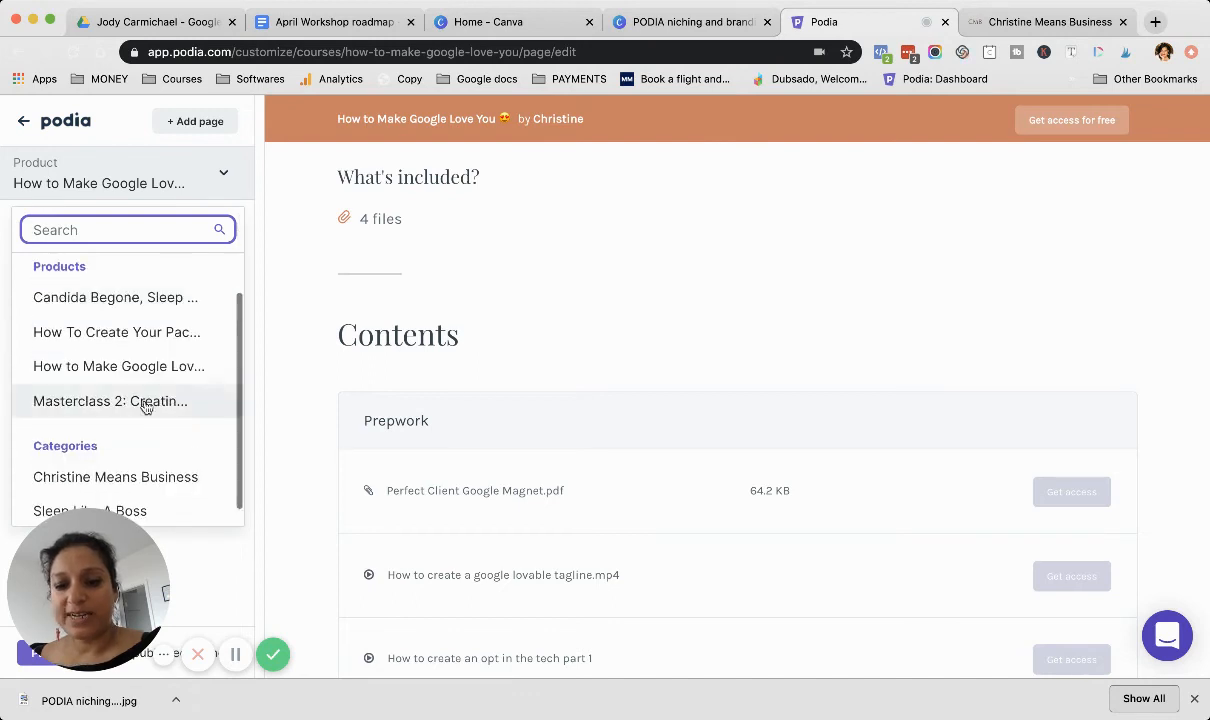
{"action": "left_click", "coordinate": [145, 403]}
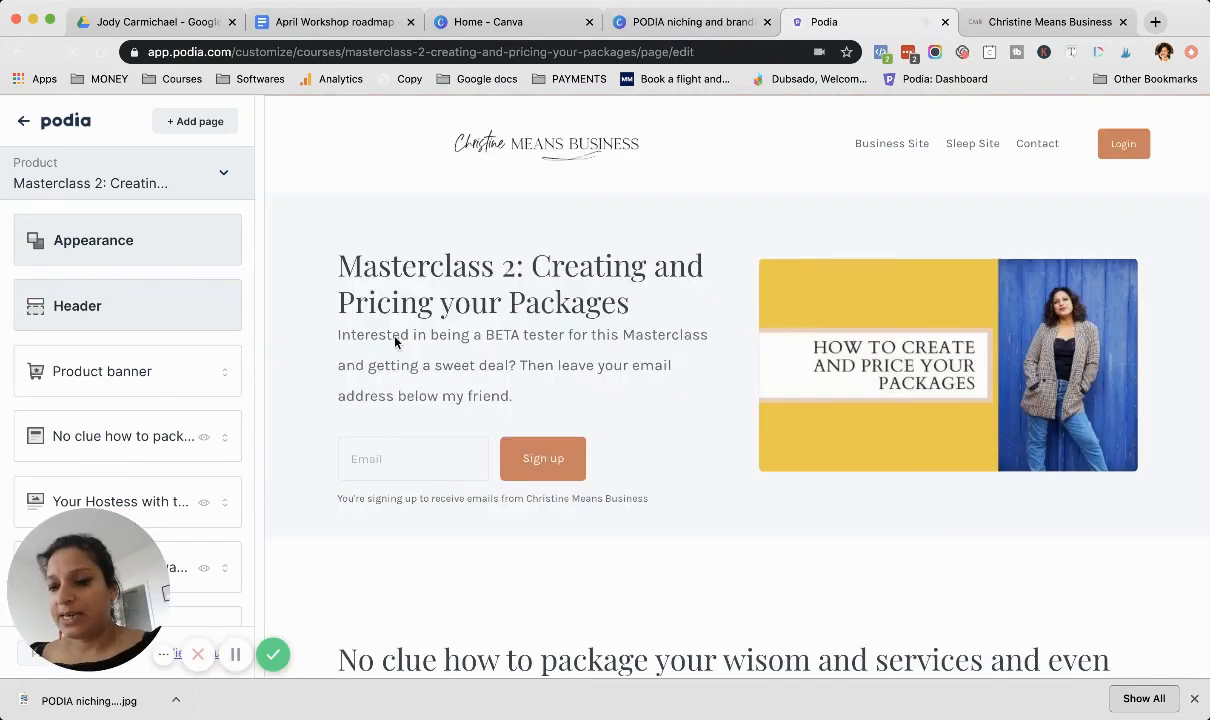
Step: Review the Masterclass 2 page preview from the banner through the text and hostess sections to Contents and Your Resources
{"action": "scroll", "coordinate": [397, 343], "scroll_direction": "down", "scroll_amount": 1}
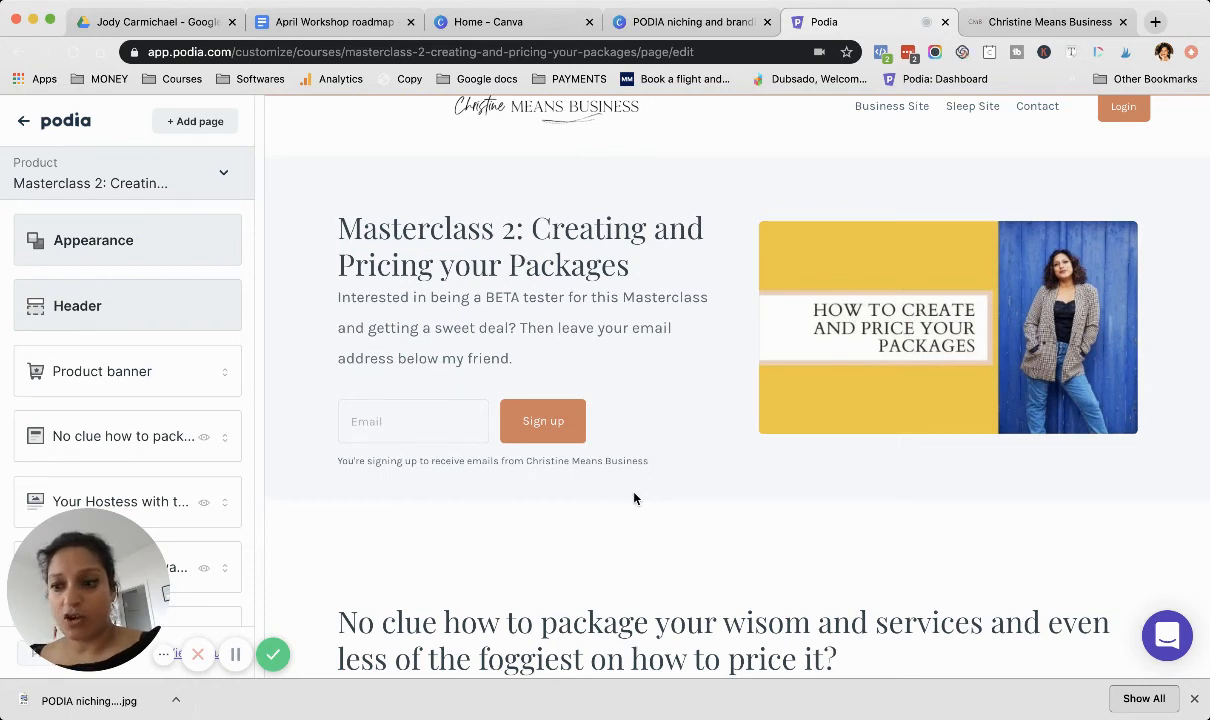
{"action": "scroll", "coordinate": [633, 497], "scroll_direction": "down", "scroll_amount": 5}
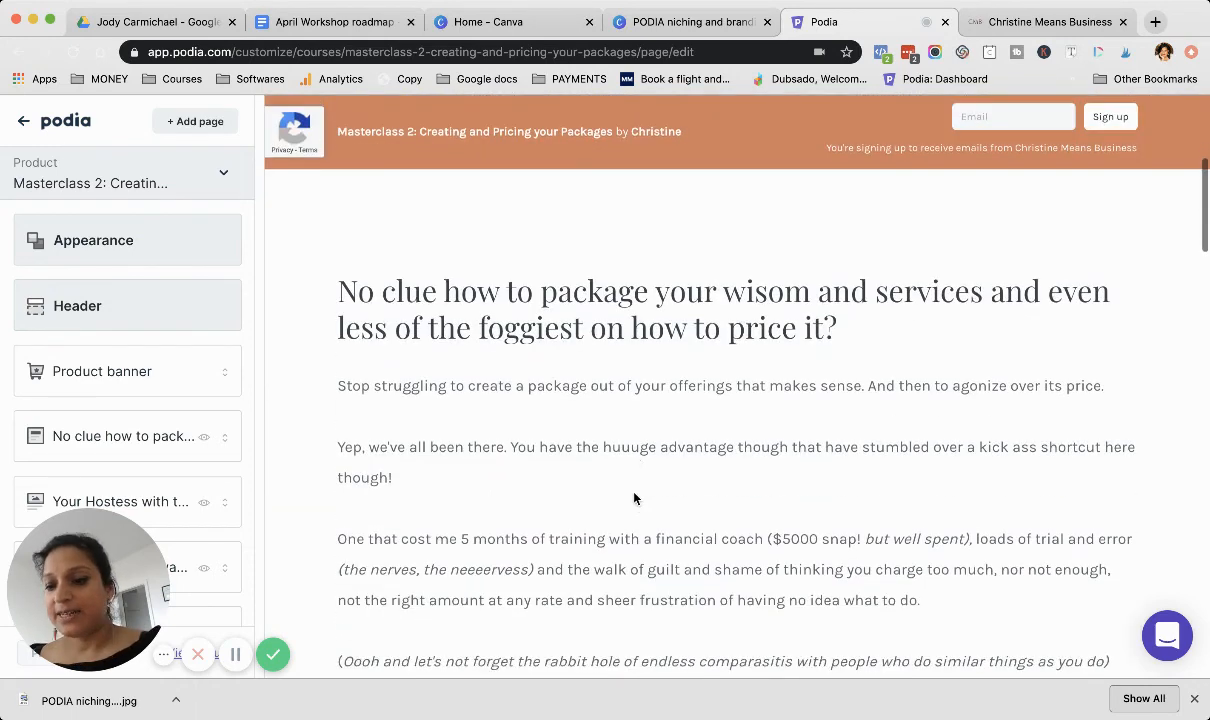
{"action": "scroll", "coordinate": [633, 497], "scroll_direction": "down", "scroll_amount": 8}
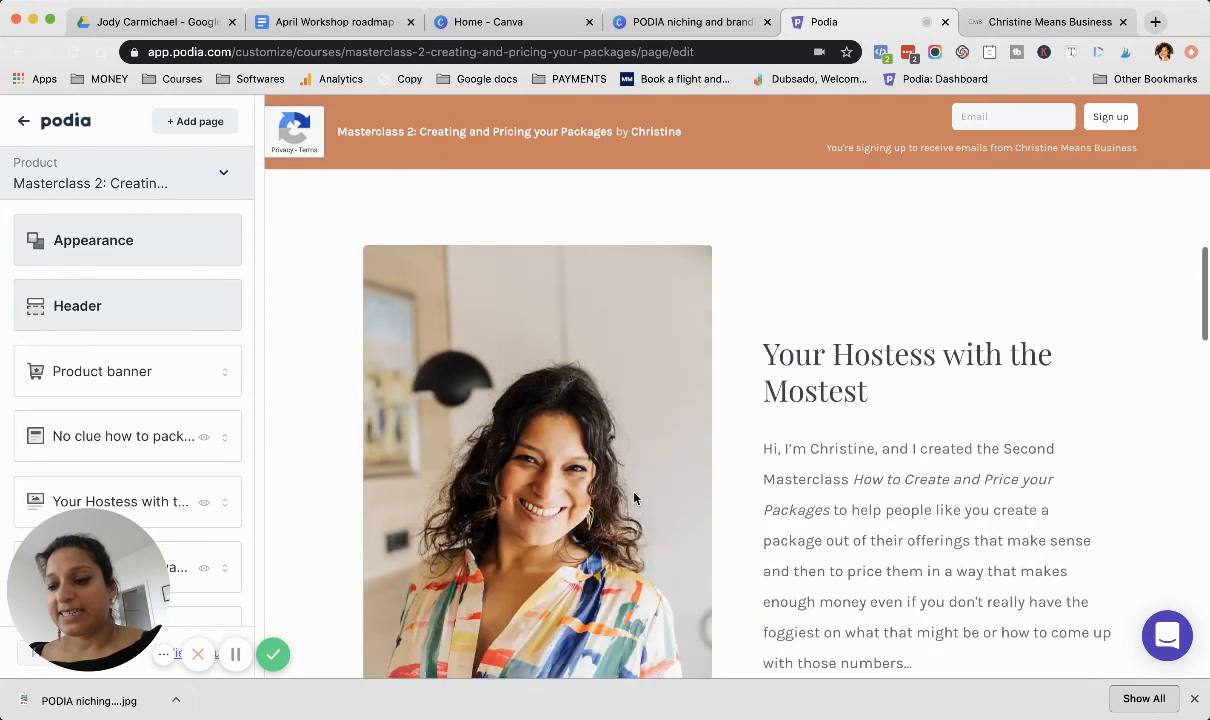
{"action": "scroll", "coordinate": [135, 413], "scroll_direction": "down", "scroll_amount": 2}
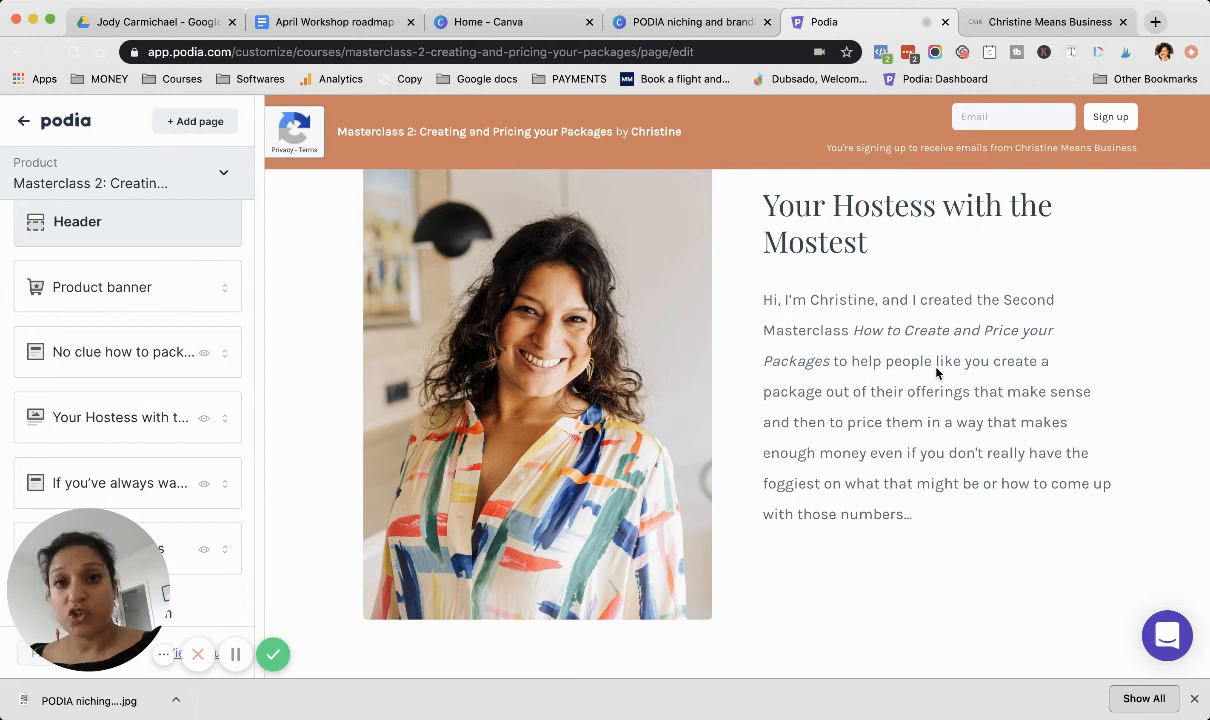
{"action": "scroll", "coordinate": [938, 373], "scroll_direction": "up", "scroll_amount": 1}
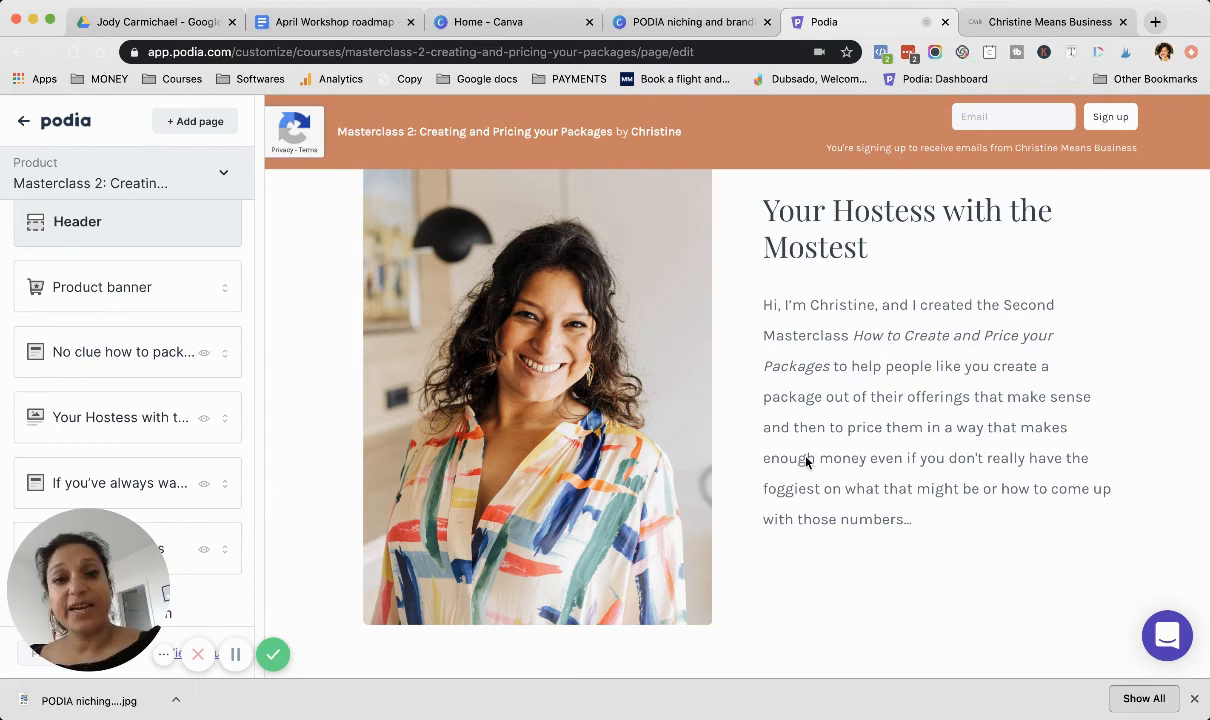
{"action": "scroll", "coordinate": [806, 461], "scroll_direction": "down", "scroll_amount": 5}
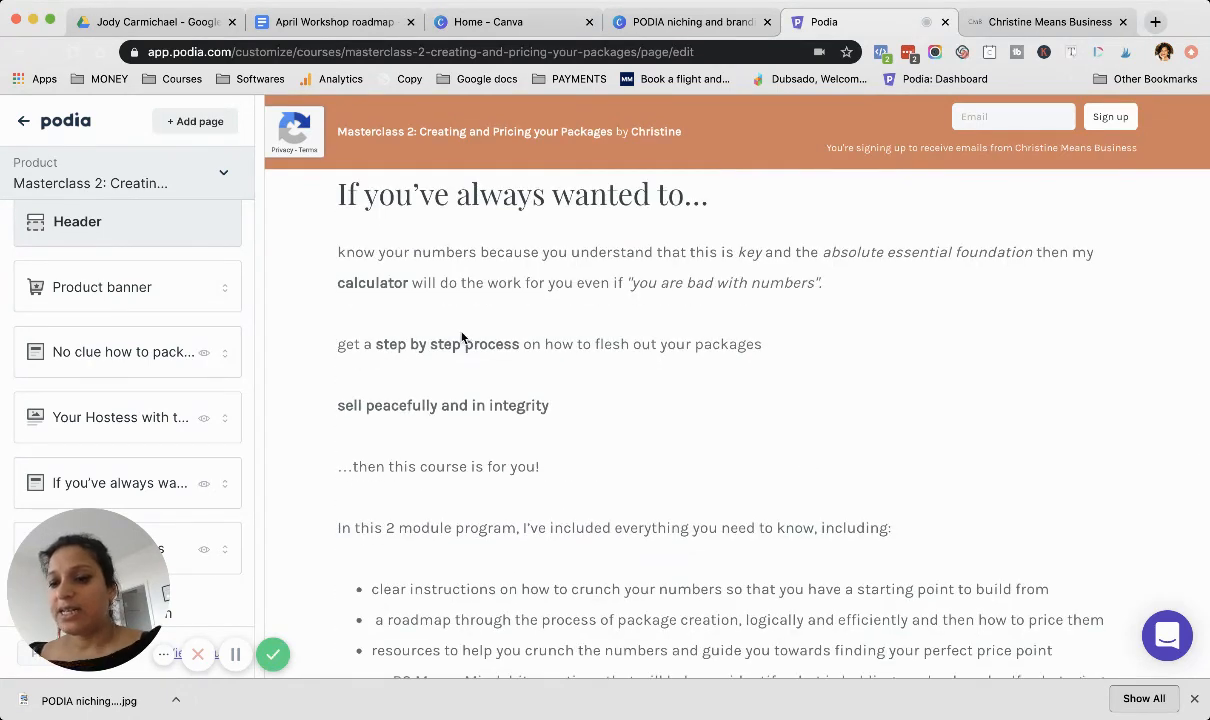
{"action": "scroll", "coordinate": [435, 450], "scroll_direction": "down", "scroll_amount": 10}
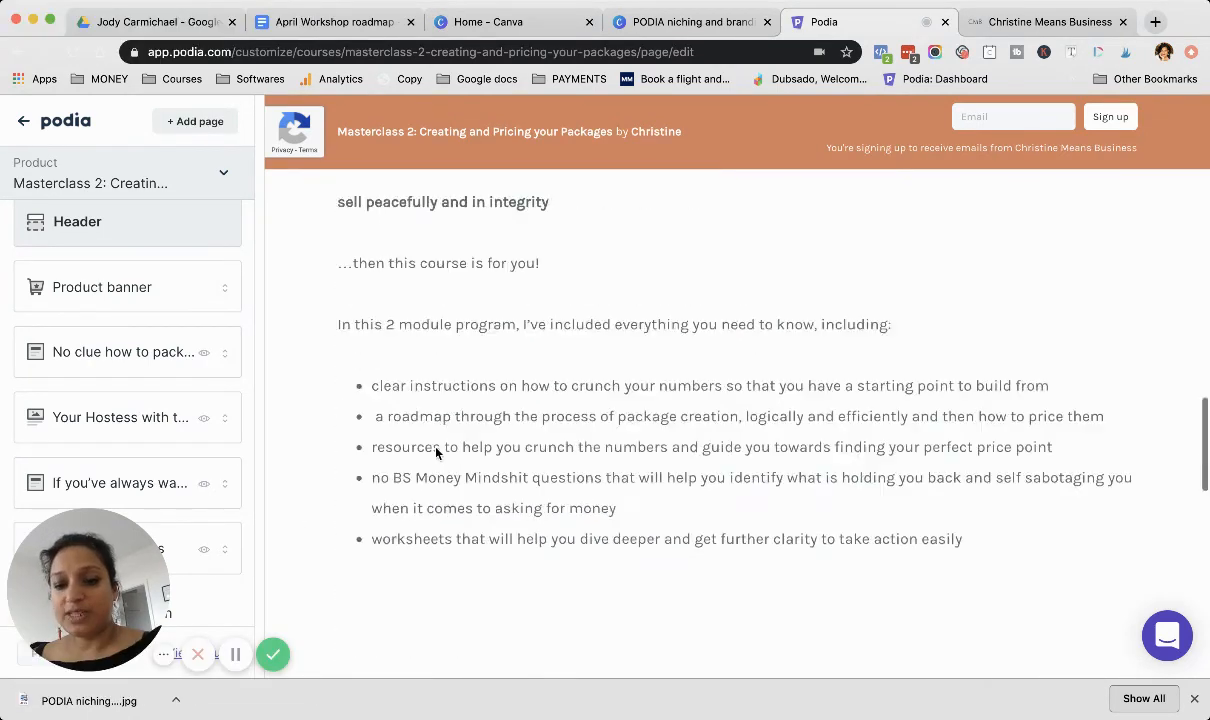
{"action": "scroll", "coordinate": [435, 452], "scroll_direction": "down", "scroll_amount": 8}
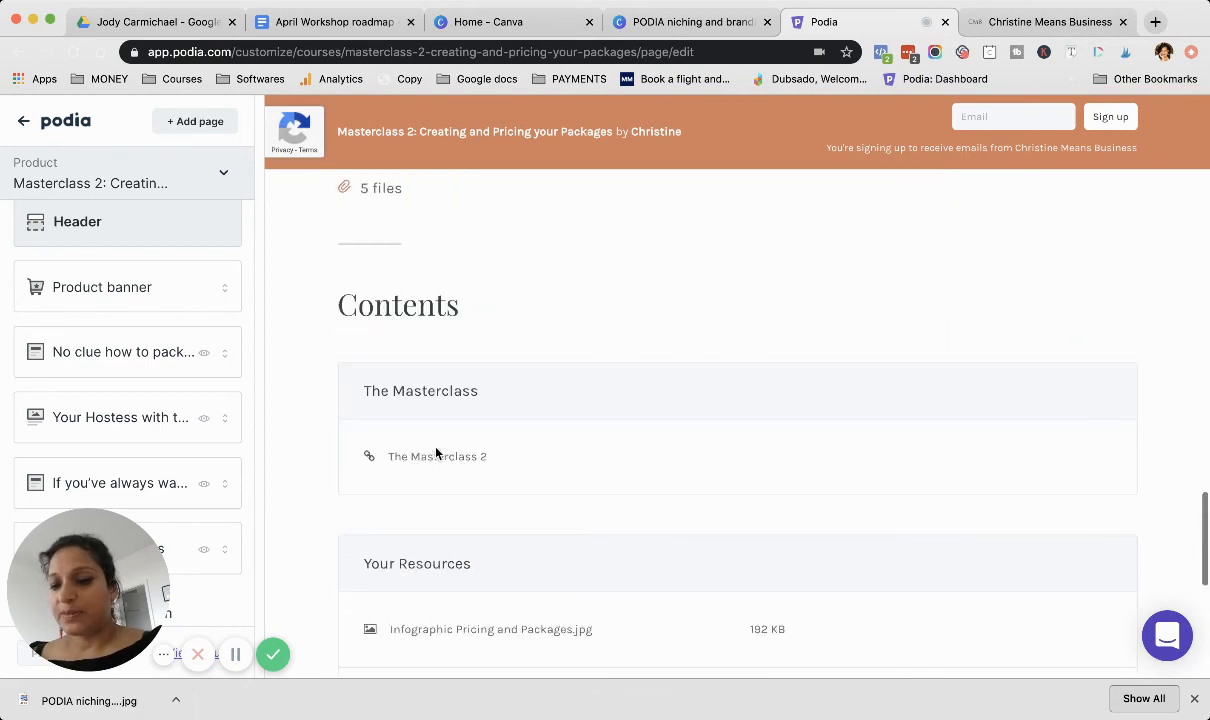
{"action": "scroll", "coordinate": [435, 453], "scroll_direction": "up", "scroll_amount": 2}
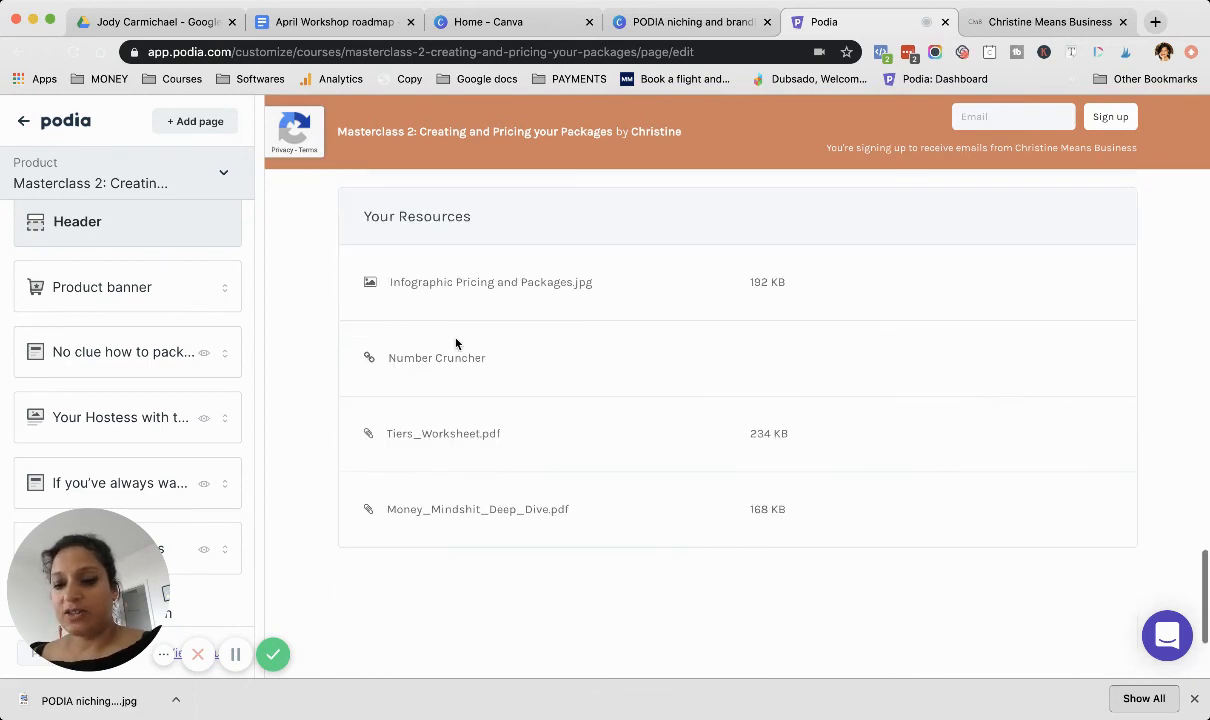
{"action": "scroll", "coordinate": [376, 378], "scroll_direction": "down", "scroll_amount": 3}
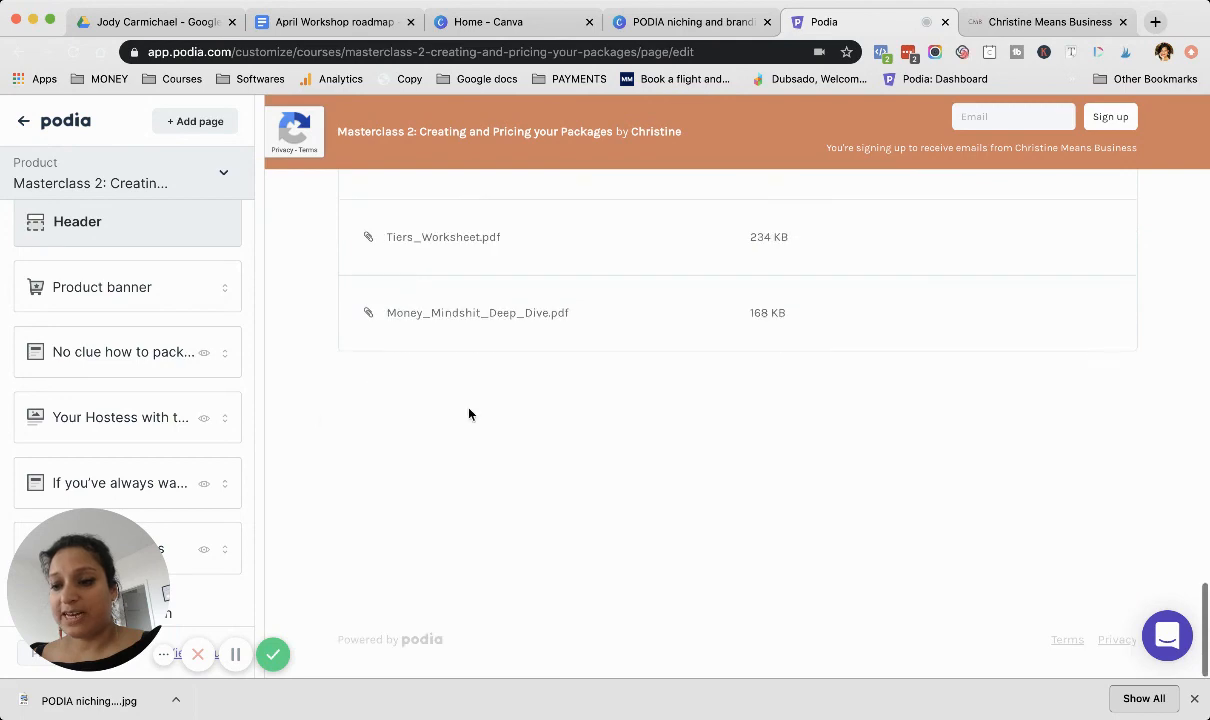
Step: Re-examine the hostess section, the course inclusions list and the To be precise block, and return to the page's banner
{"action": "scroll", "coordinate": [427, 325], "scroll_direction": "up", "scroll_amount": 4}
{"action": "scroll", "coordinate": [427, 322], "scroll_direction": "up", "scroll_amount": 15}
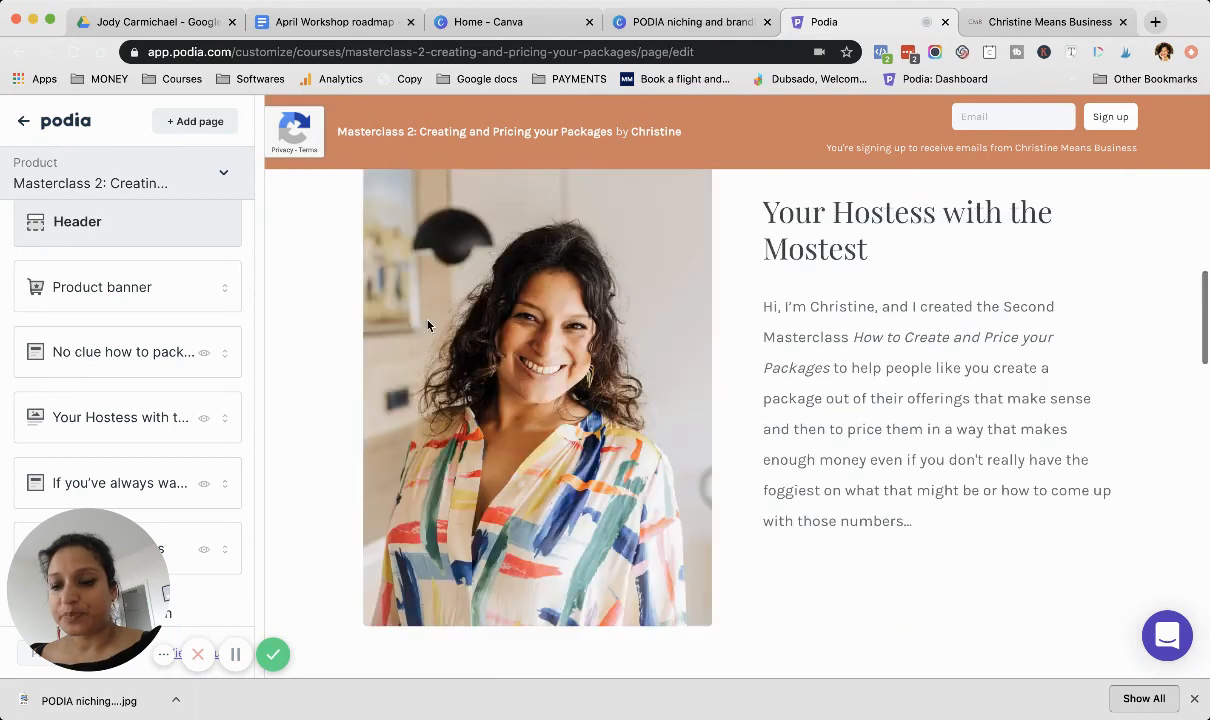
{"action": "scroll", "coordinate": [155, 392], "scroll_direction": "down", "scroll_amount": 1}
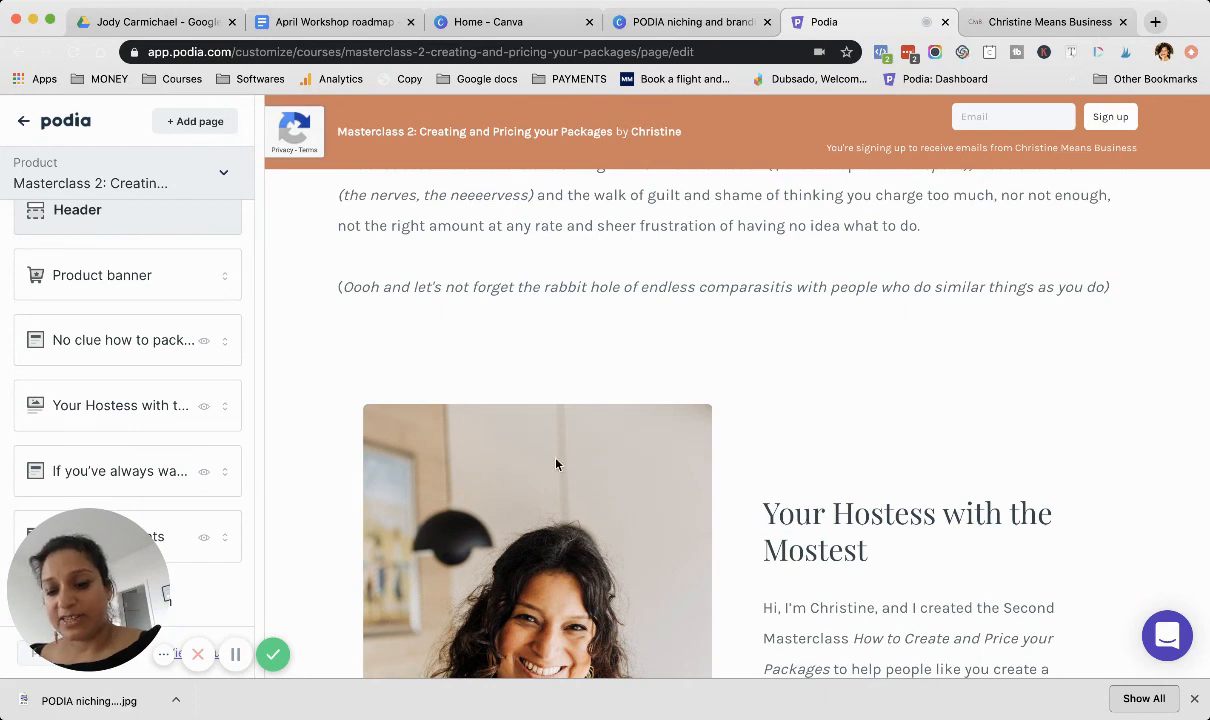
{"action": "scroll", "coordinate": [555, 464], "scroll_direction": "down", "scroll_amount": 12}
{"action": "scroll", "coordinate": [556, 464], "scroll_direction": "down", "scroll_amount": 2}
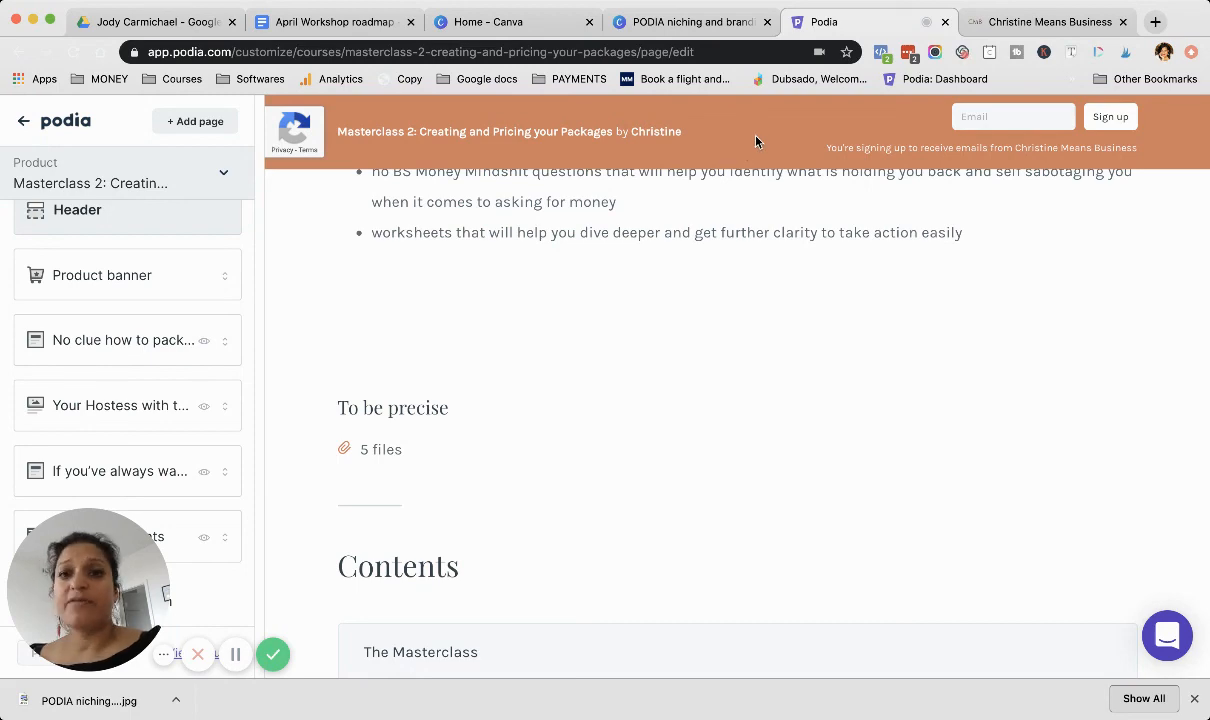
{"action": "scroll", "coordinate": [679, 291], "scroll_direction": "up", "scroll_amount": 3}
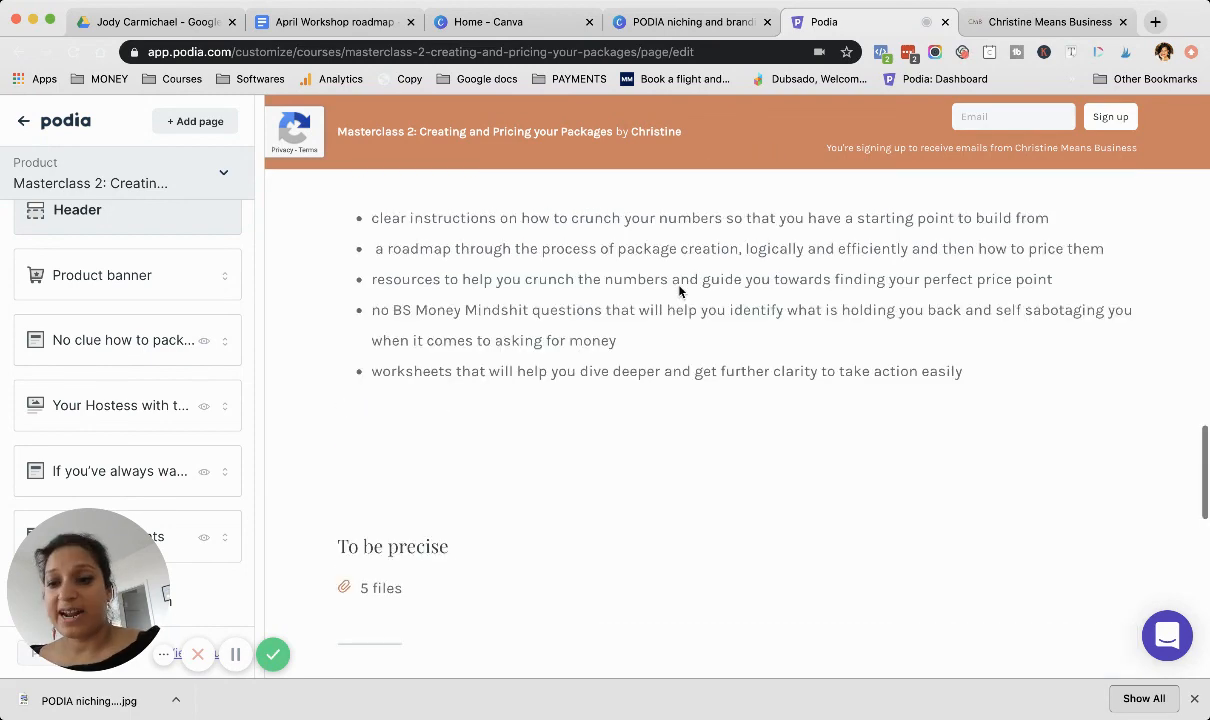
{"action": "scroll", "coordinate": [679, 291], "scroll_direction": "up", "scroll_amount": 1}
{"action": "scroll", "coordinate": [464, 346], "scroll_direction": "up", "scroll_amount": 10}
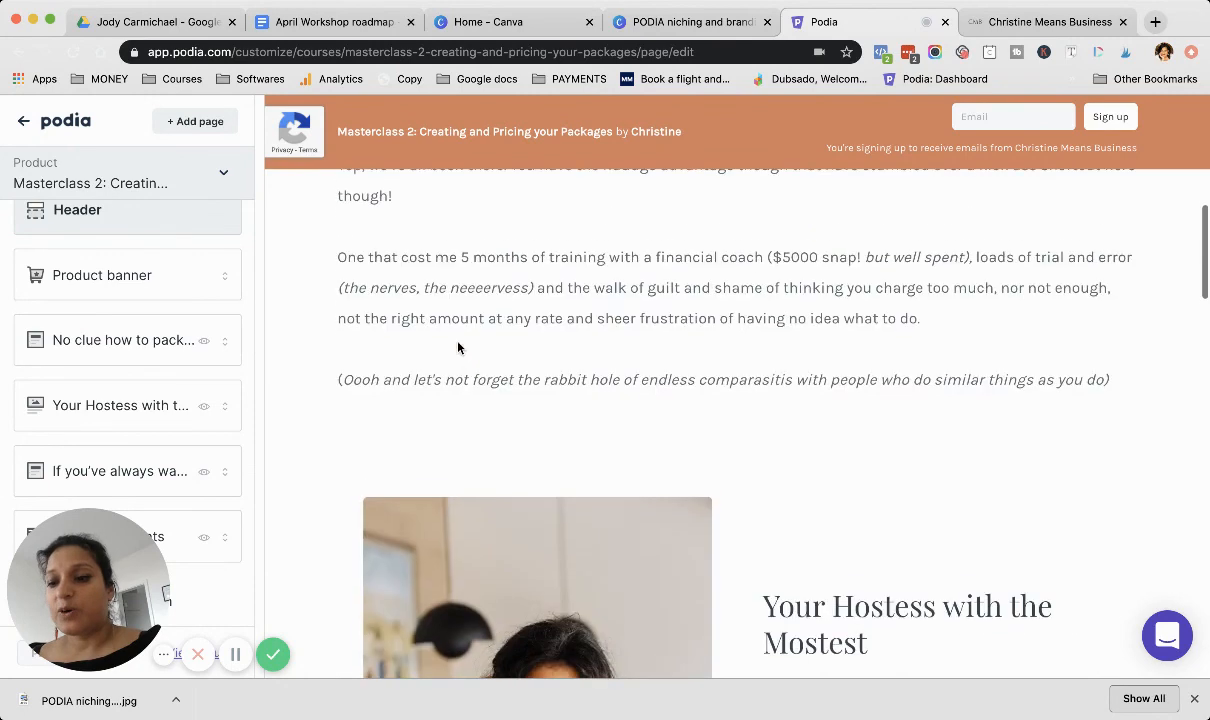
{"action": "scroll", "coordinate": [458, 347], "scroll_direction": "up", "scroll_amount": 8}
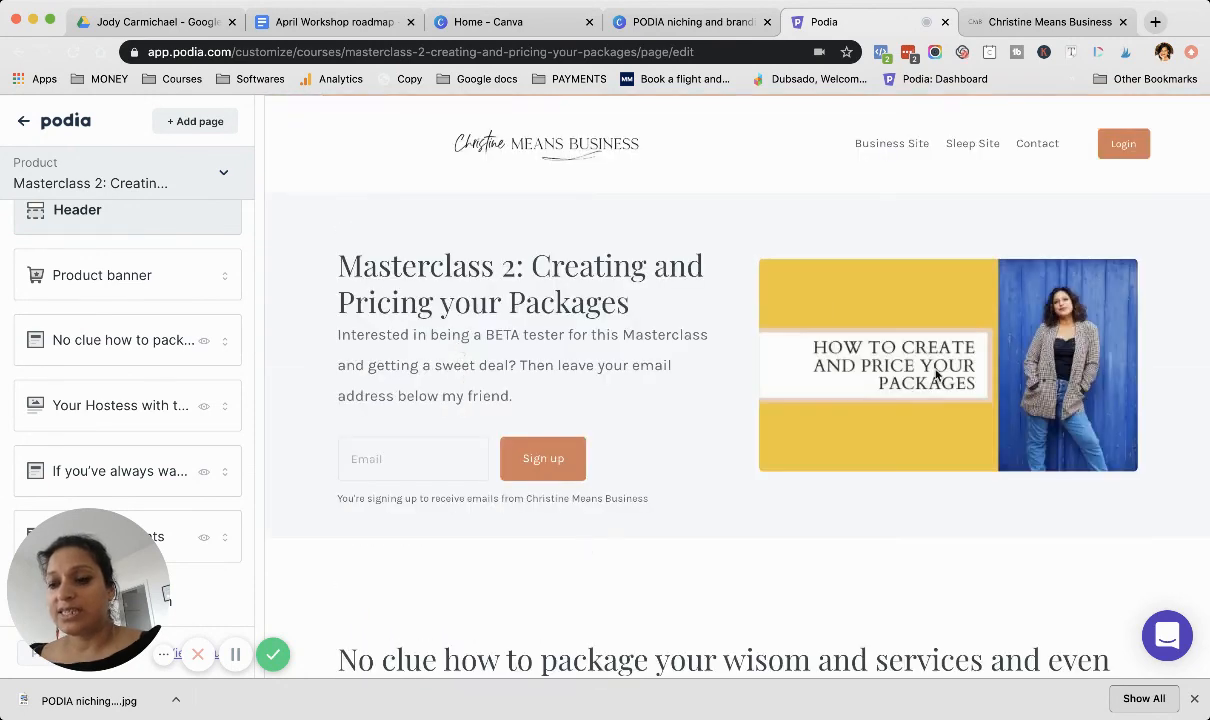